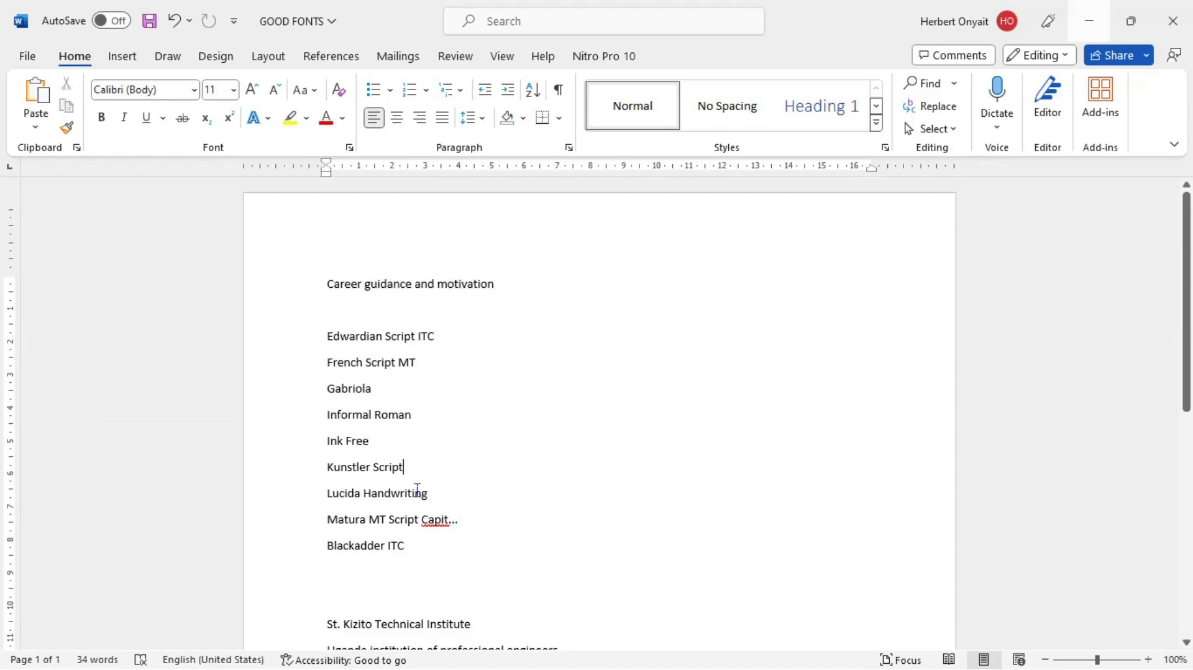
# Step: In Document1, start a numbered list below the "CTRL A to Z" heading and enter "Ctrl+A= Select All" as its first item
pyautogui.hotkey('alt', 'Tab')
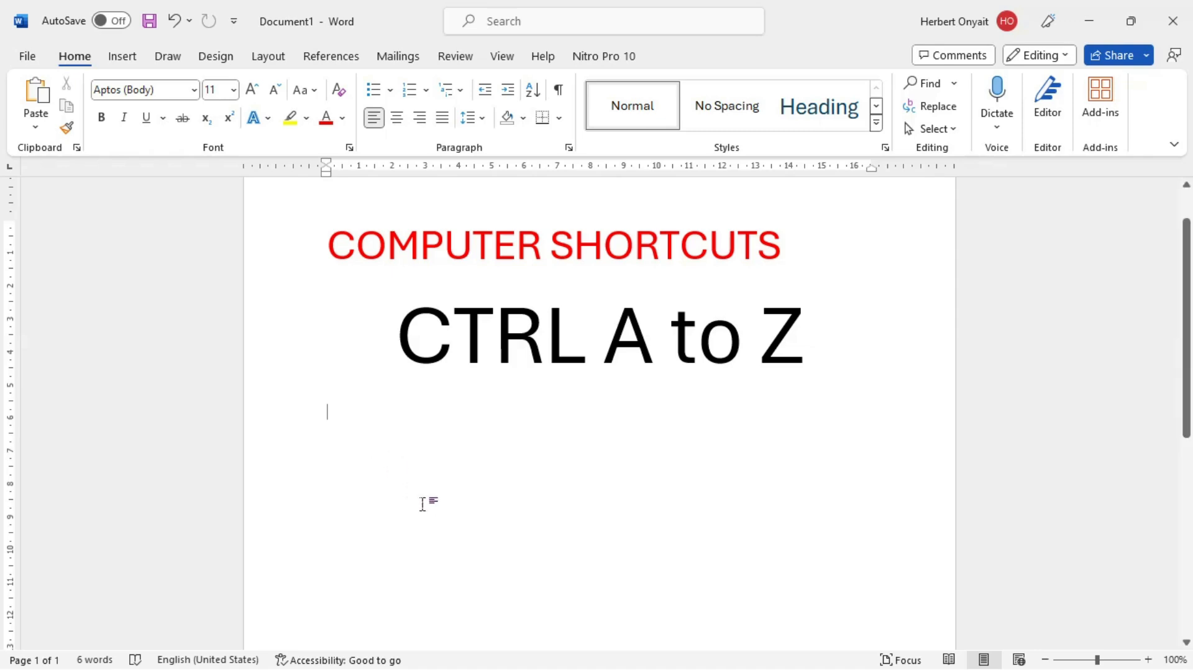
pyautogui.write('c')
pyautogui.press('BackSpace')
pyautogui.click(409, 91)
pyautogui.write('Ctrl')
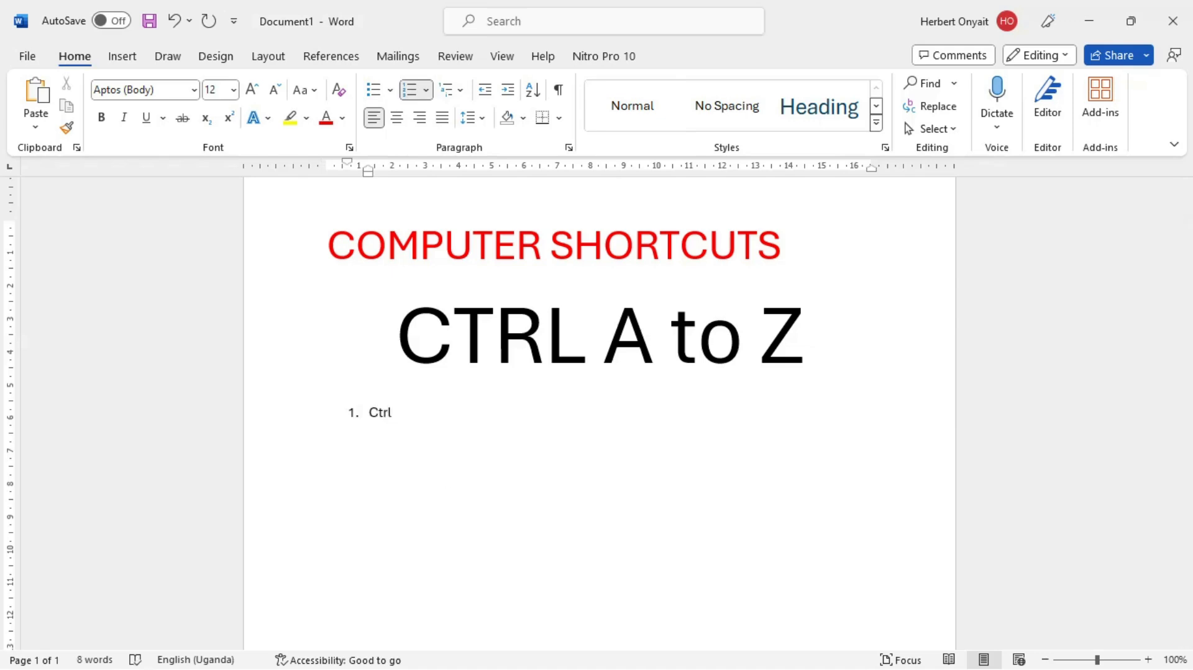
pyautogui.write('+A= Sellect')
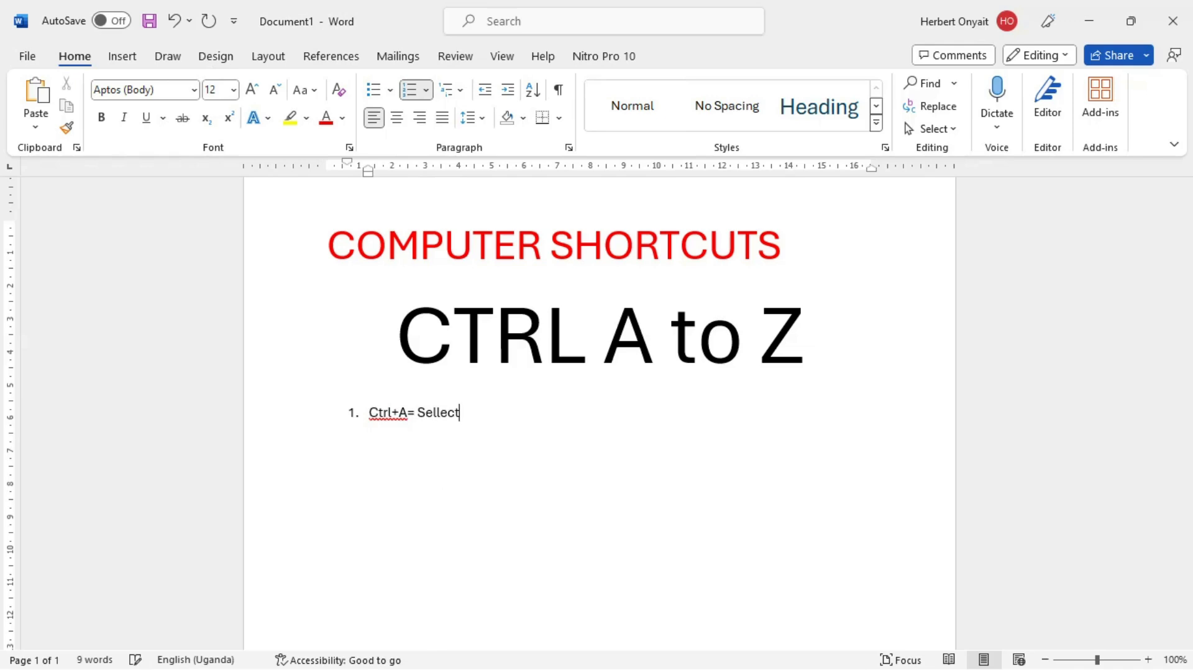
pyautogui.write(' All')
pyautogui.press('Left')
pyautogui.press('Left')
pyautogui.press('Left')
pyautogui.press('Left')
pyautogui.press('Left')
pyautogui.press('Left')
pyautogui.press('Left')
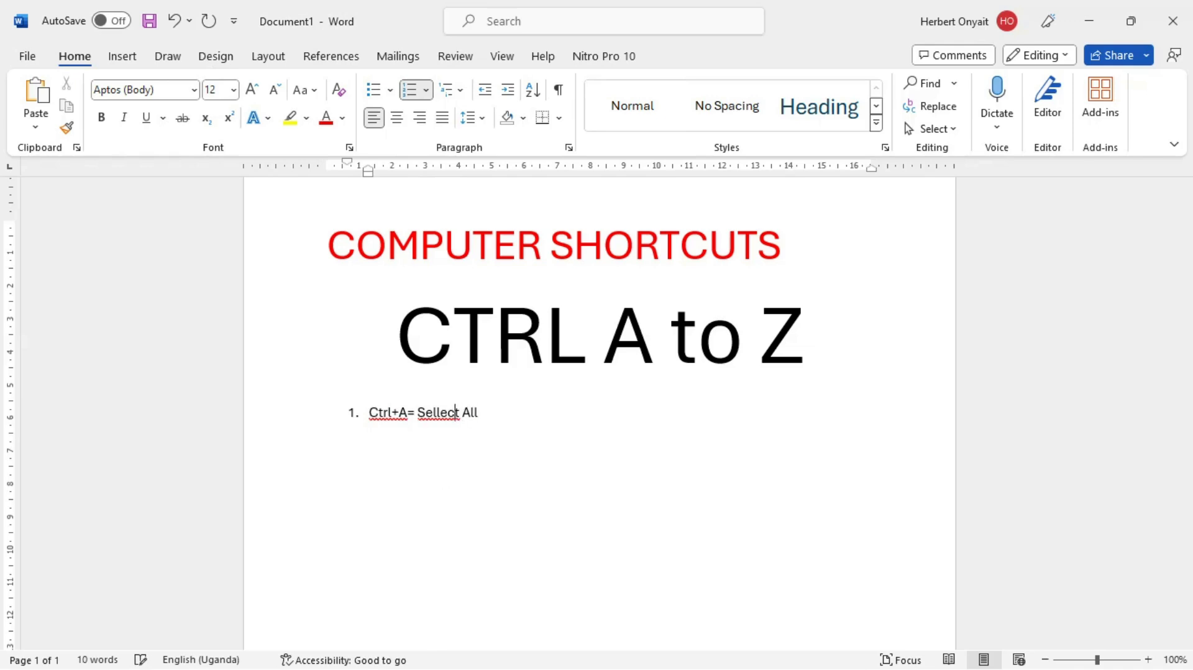
pyautogui.press('BackSpace')
# Step: Switch to the GOOD FONTS document and select all of its text
pyautogui.hotkey('alt', 'Tab')
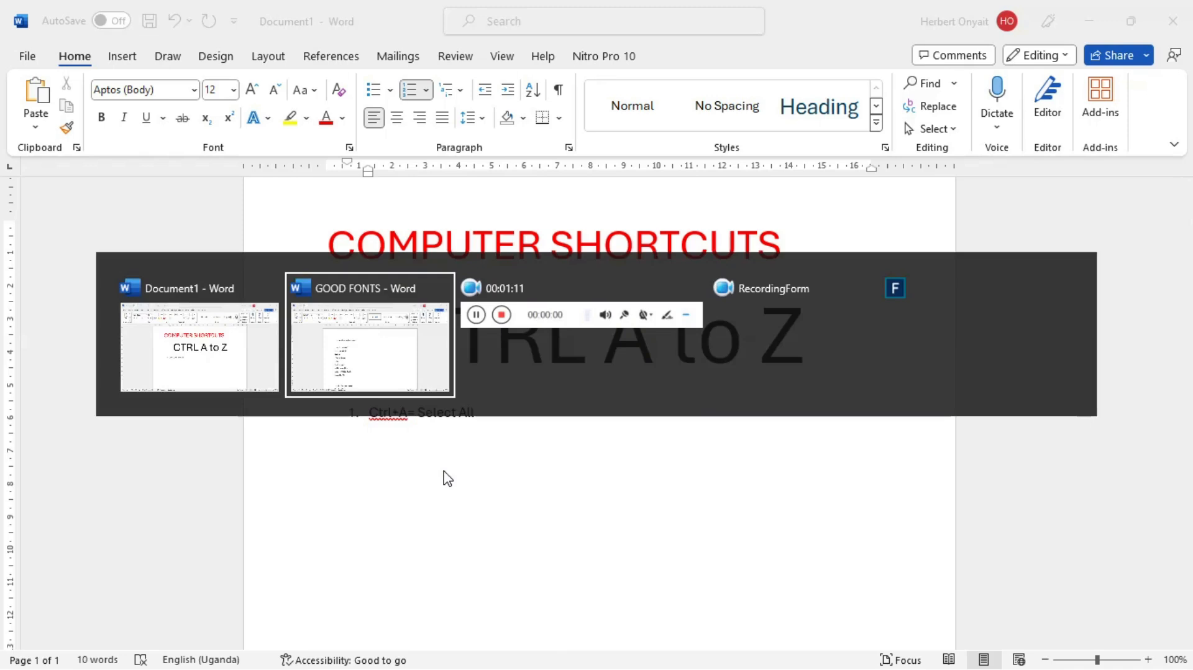
pyautogui.click(362, 399)
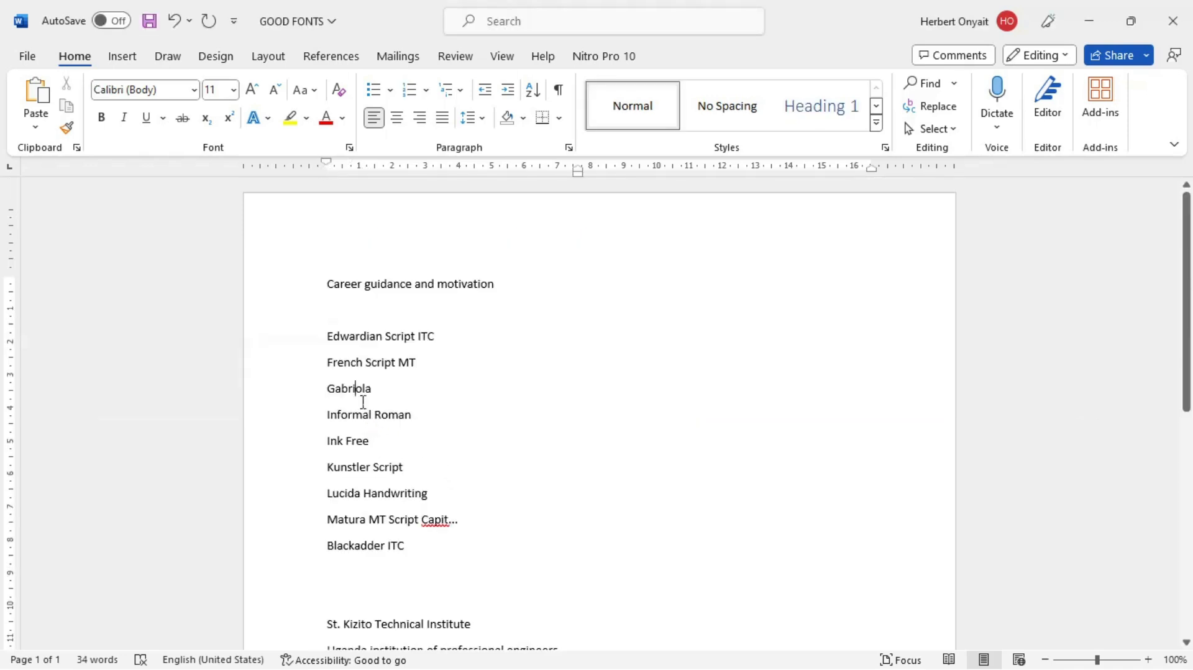
pyautogui.hotkey('ctrl', 'a')
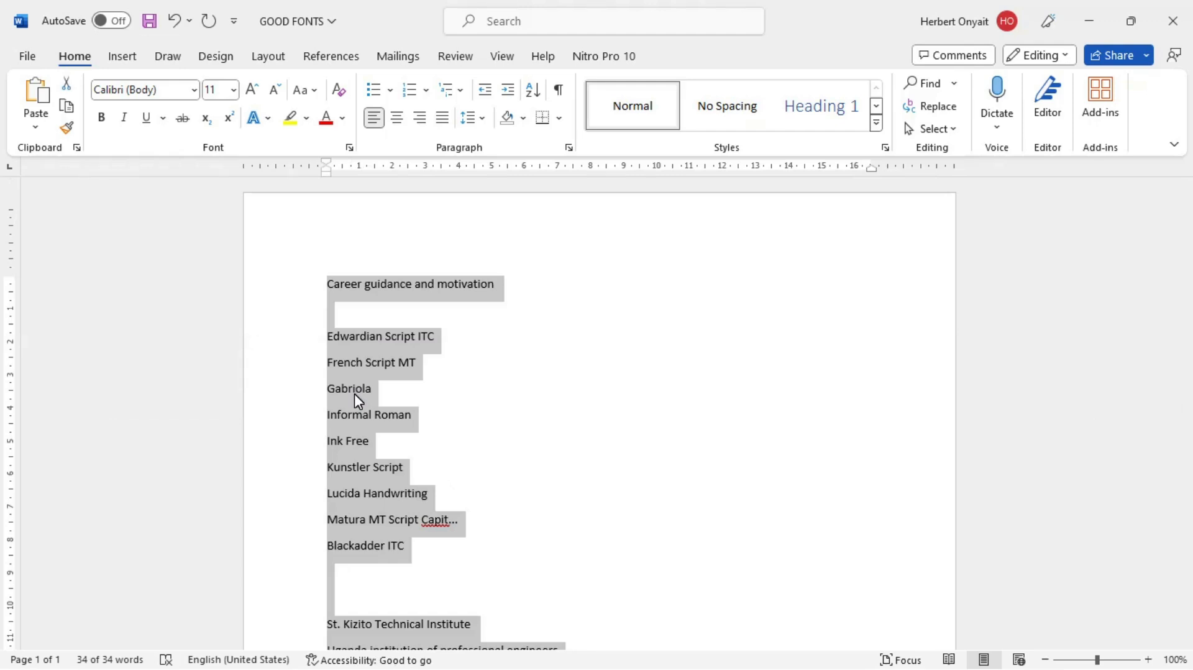
# Step: Return to Document1 and add "Ctrl+B=Bold" as the second item of the numbered list
pyautogui.hotkey('alt', 'Tab')
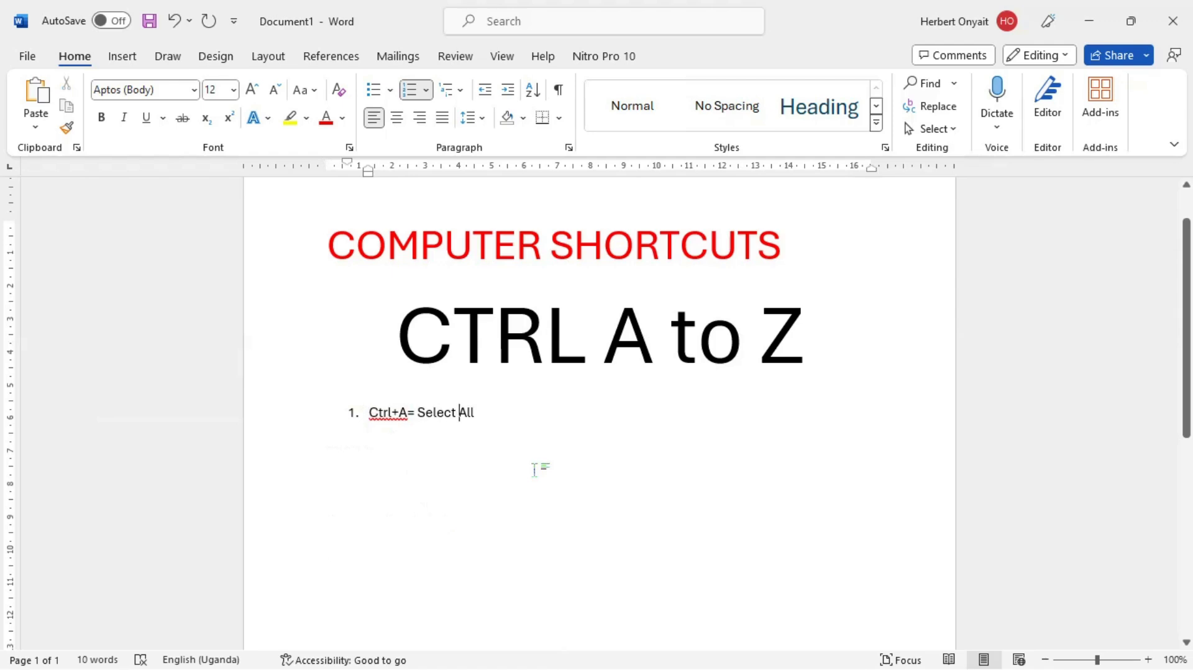
pyautogui.press('Return')
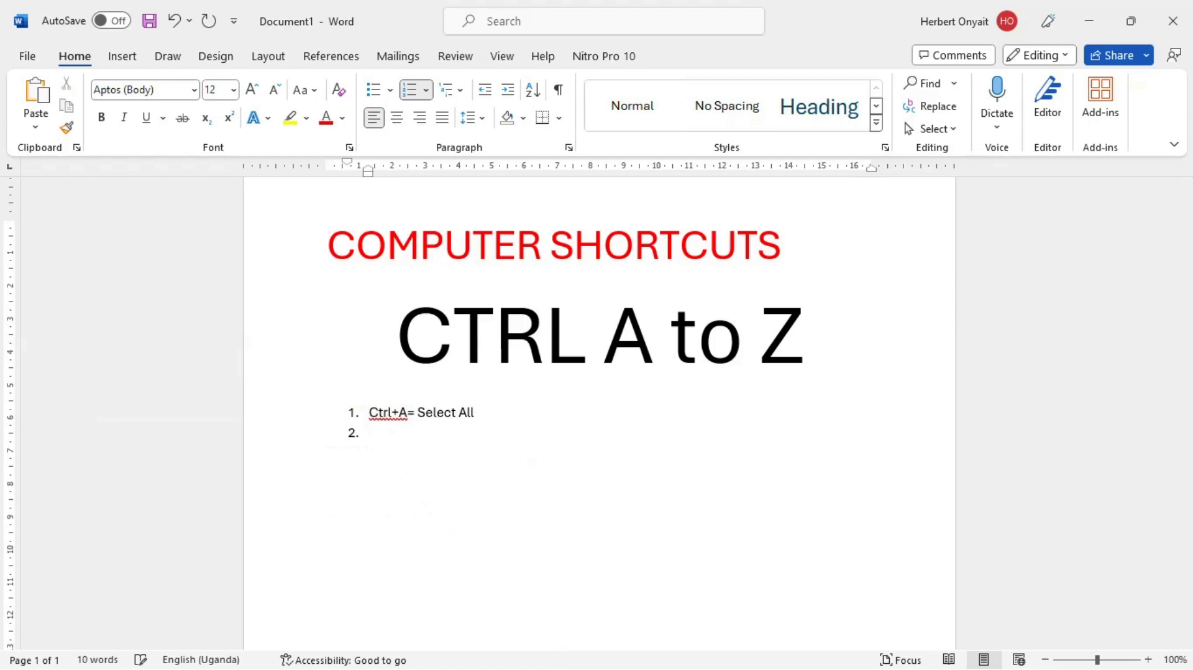
pyautogui.write('ctrl+V')
pyautogui.press('BackSpace')
pyautogui.write('B=B')
pyautogui.press('BackSpace')
pyautogui.write('Bold')
# Step: In the GOOD FONTS document, make the "Edwardian Script ITC" line bold
pyautogui.hotkey('alt', 'Tab')
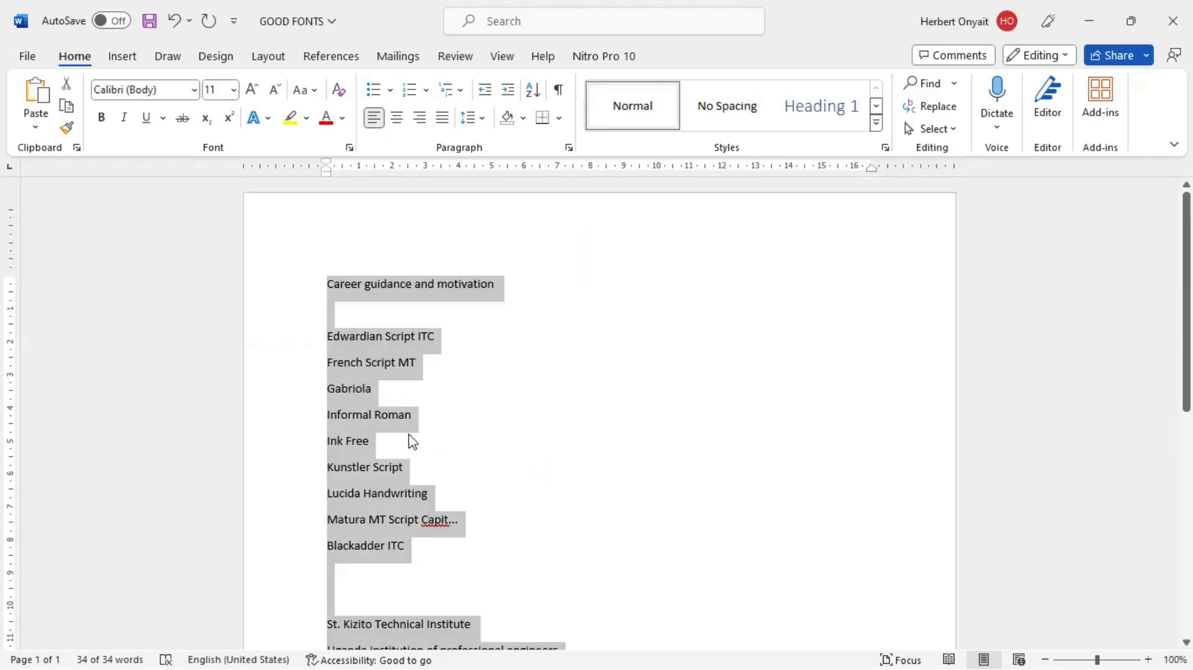
pyautogui.click(361, 346)
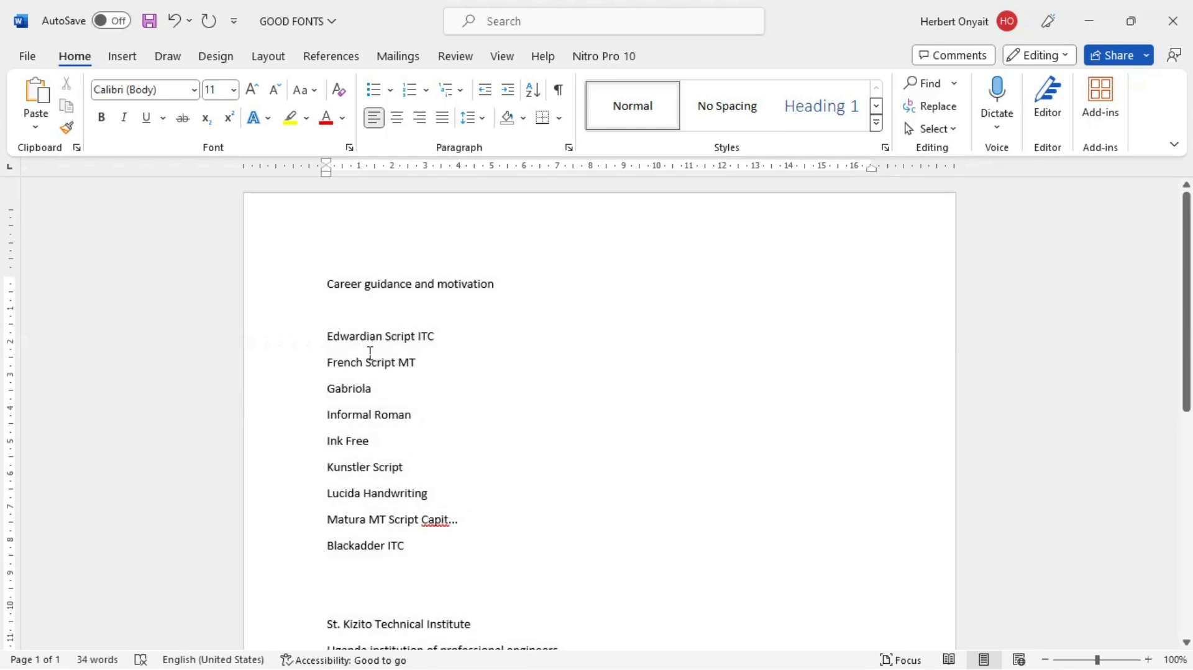
pyautogui.tripleClick(356, 348)
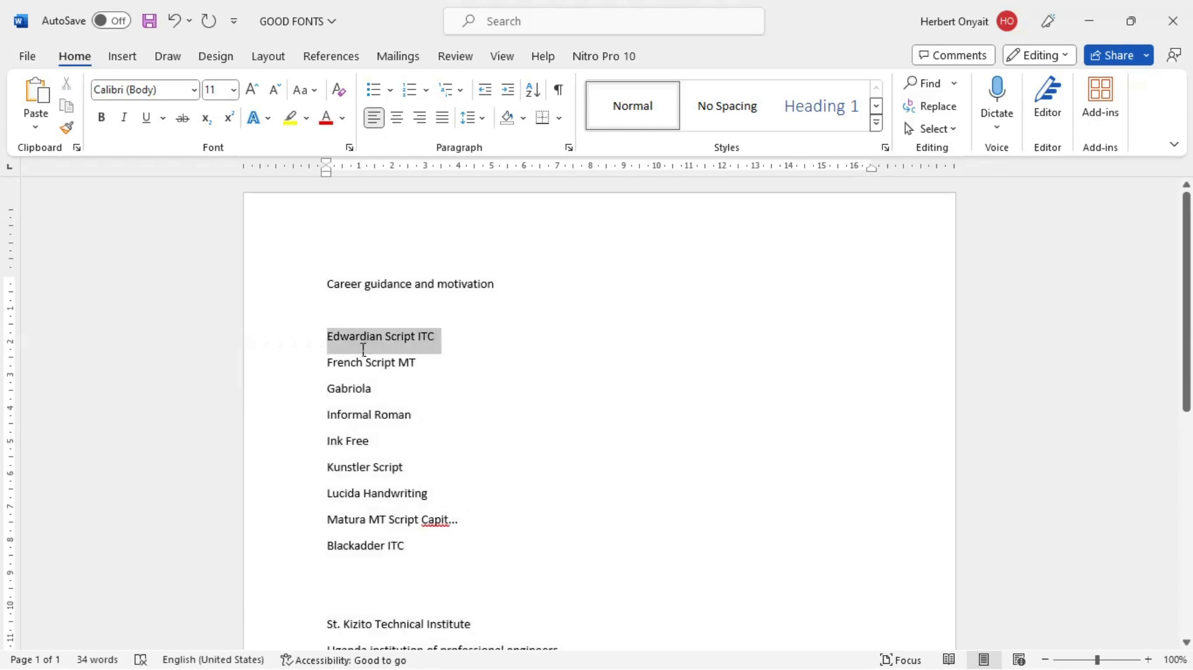
pyautogui.moveTo(447, 347); pyautogui.dragTo(336, 356)
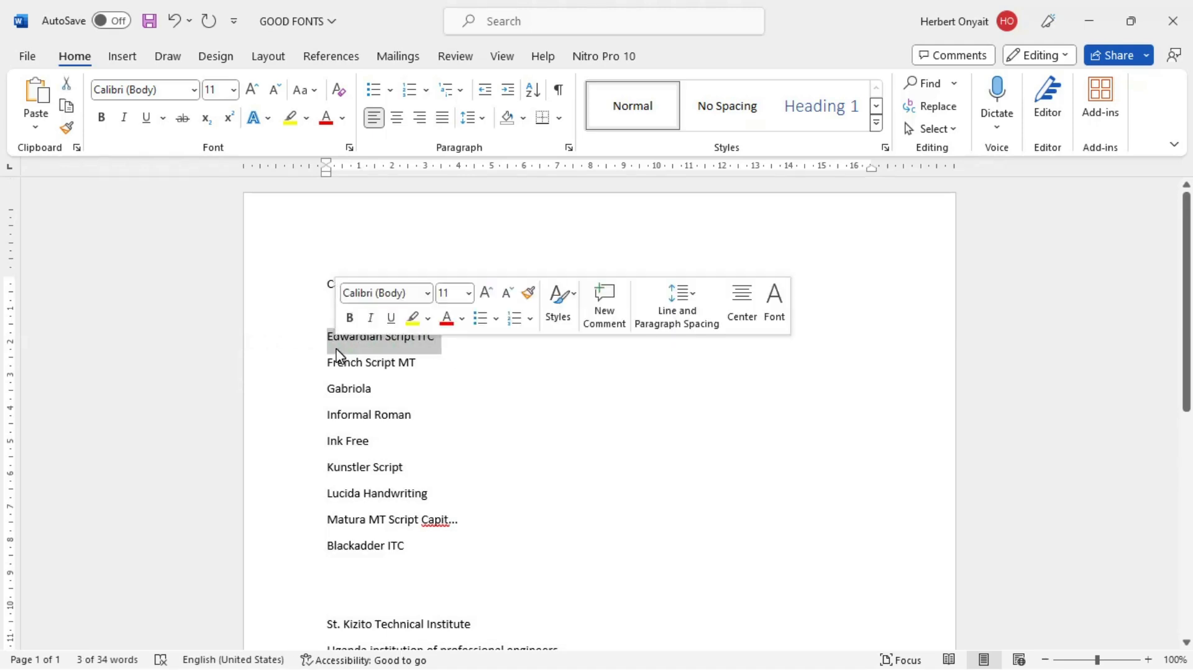
pyautogui.hotkey('ctrl', 'b')
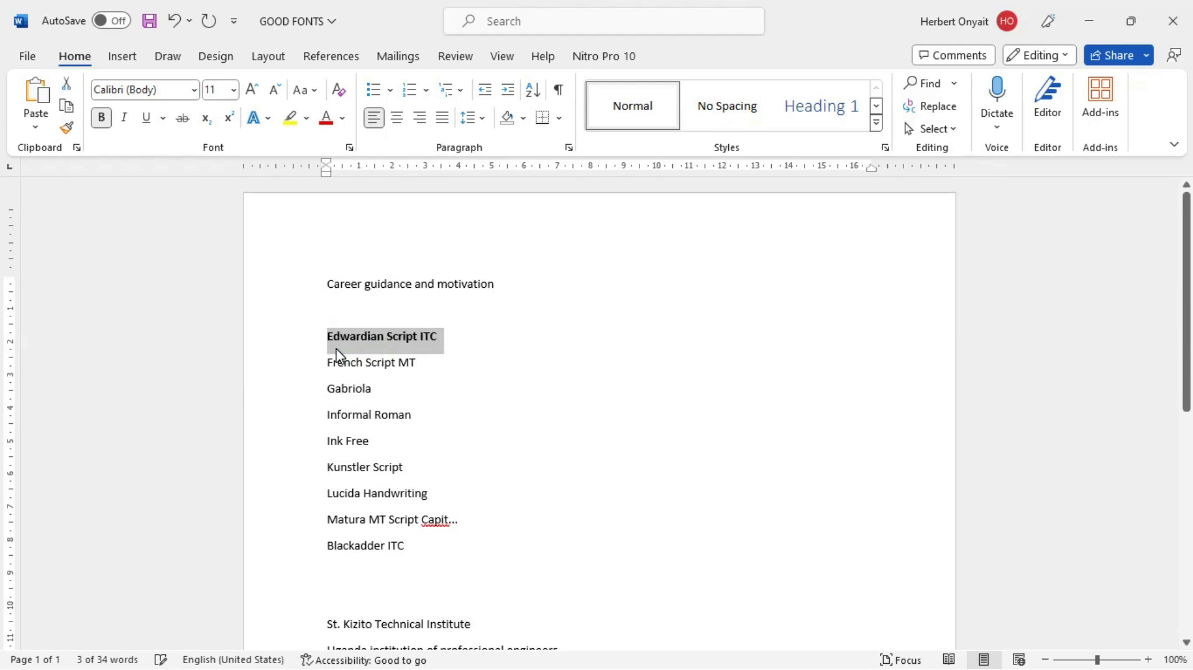
pyautogui.click(345, 366)
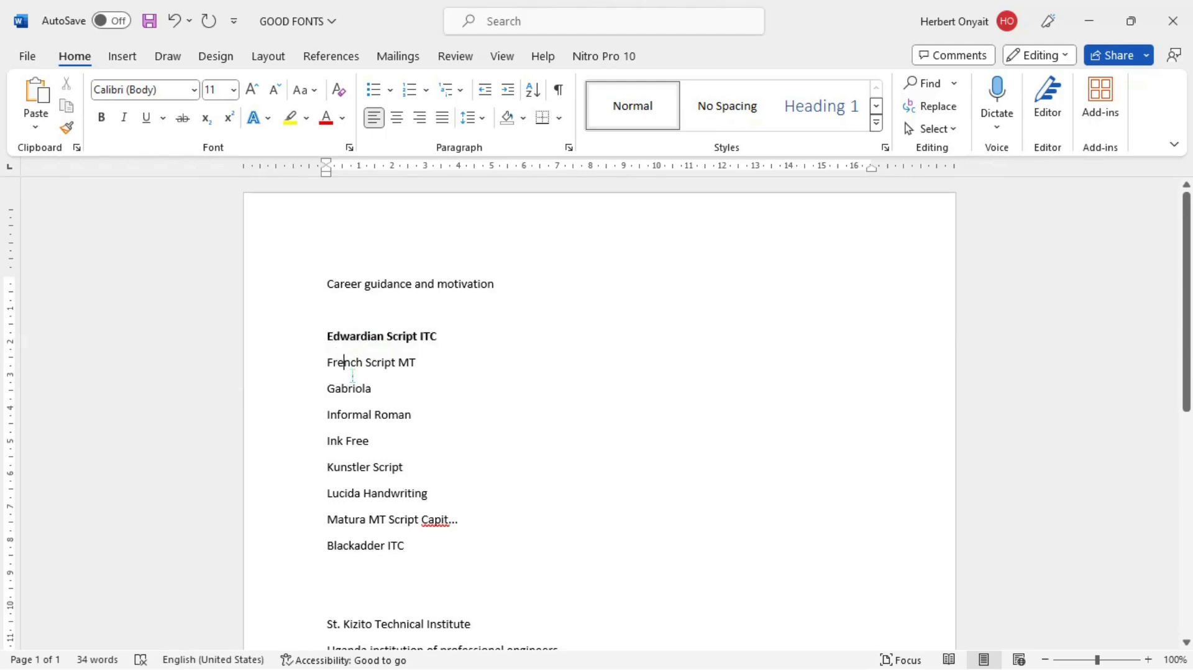
# Step: Return to Document1 and add "Ctrl+C=Copy" as the third item of the numbered list
pyautogui.hotkey('alt', 'Tab')
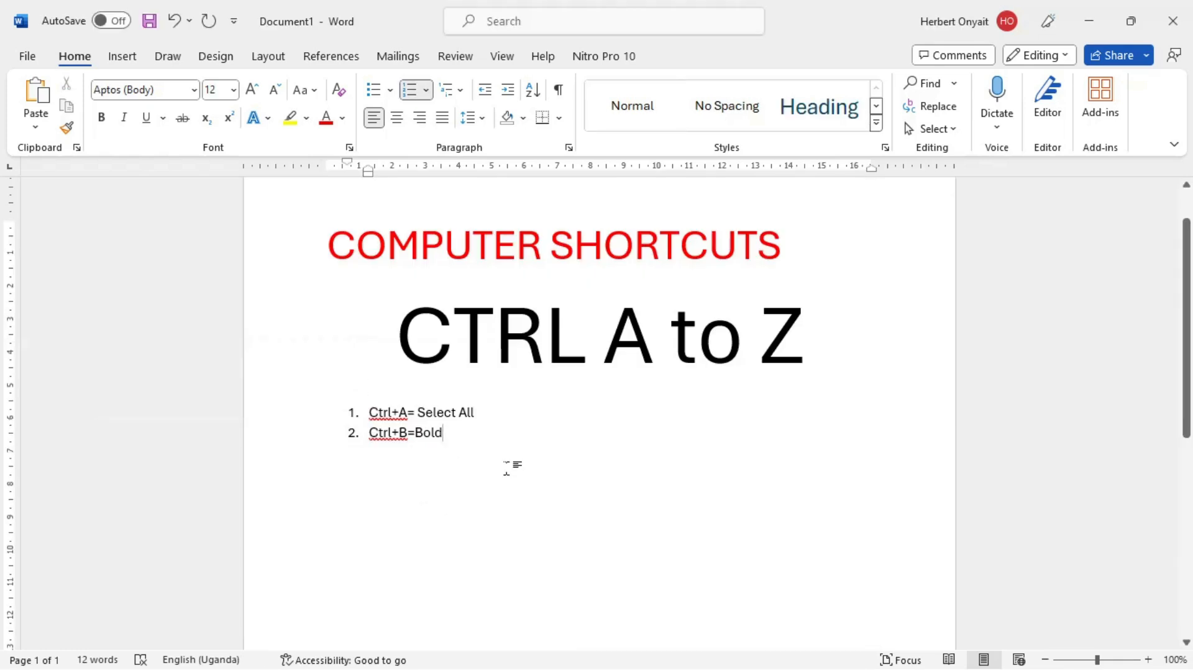
pyautogui.press('Return')
pyautogui.write('ctrlt')
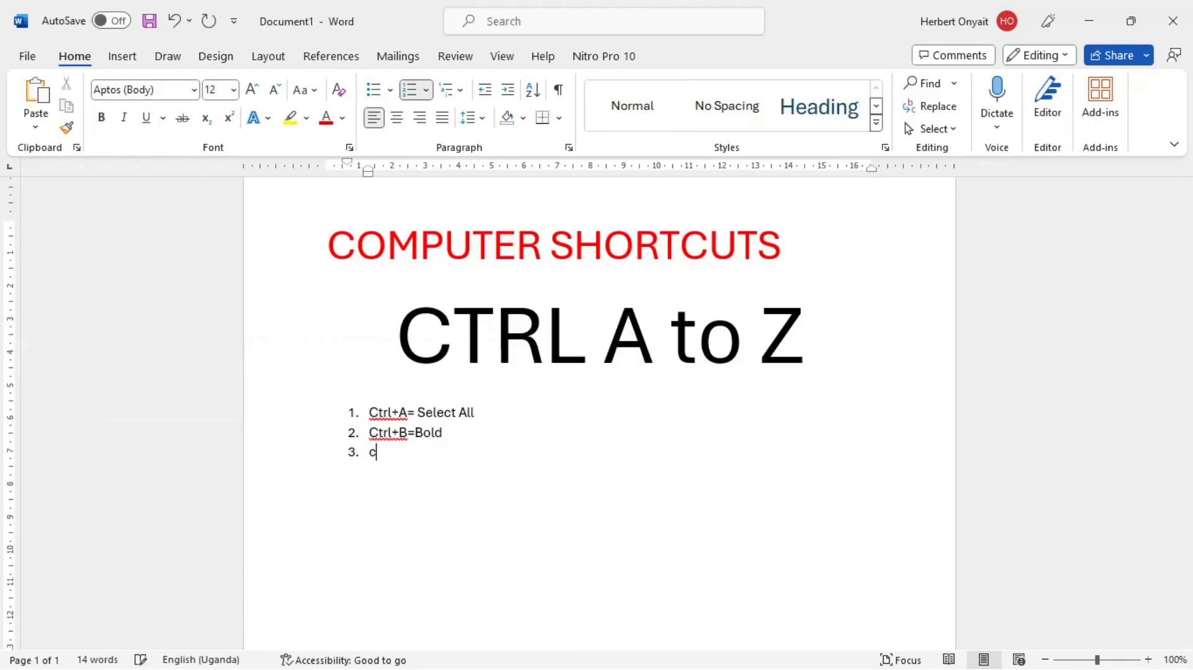
pyautogui.press('BackSpace')
pyautogui.press('BackSpace')
pyautogui.write('l+C=Copy')
# Step: In the GOOD FONTS document, select the whole "French Script MT" line
pyautogui.hotkey('alt', 'Tab')
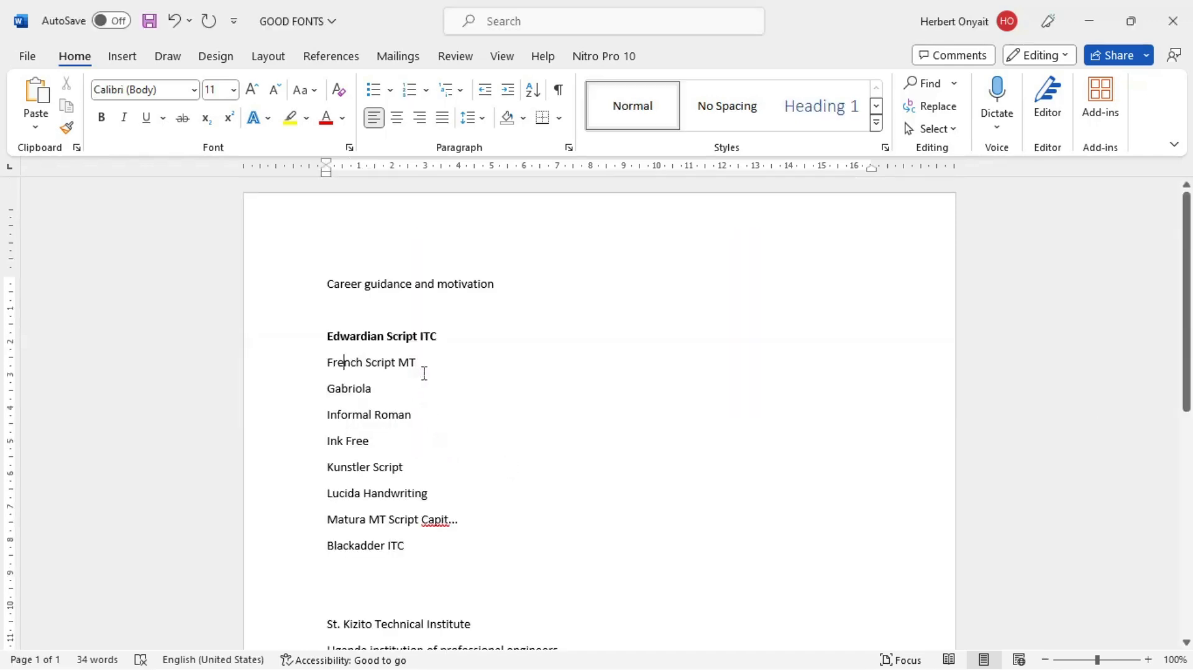
pyautogui.moveTo(430, 368); pyautogui.dragTo(341, 368)
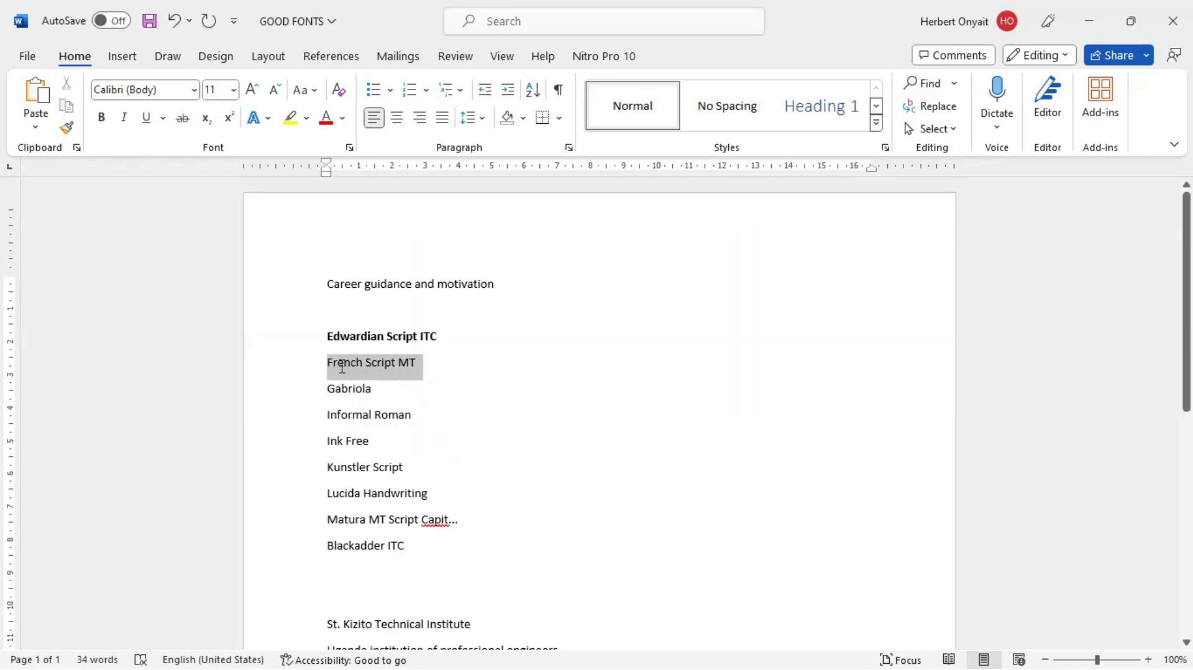
pyautogui.click(423, 371)
pyautogui.moveTo(426, 370); pyautogui.dragTo(331, 377)
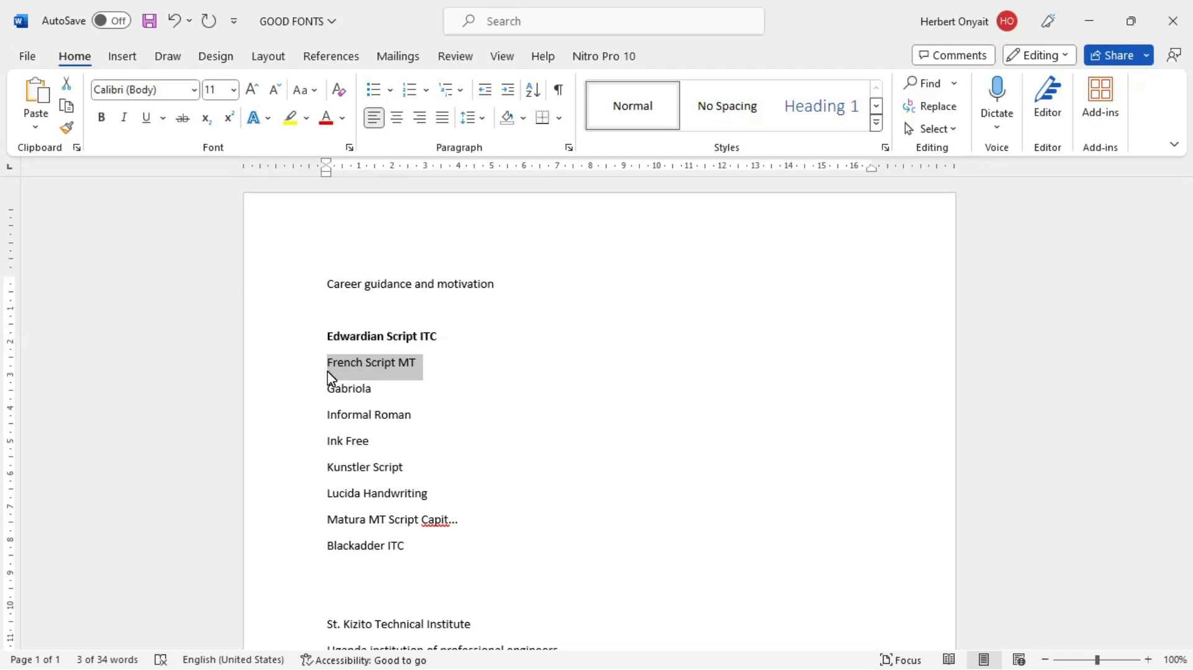
# Step: Return to Document1 and add "Ctrl+D= Changing font size, type" as the fourth item of the numbered list
pyautogui.hotkey('alt', 'Tab')
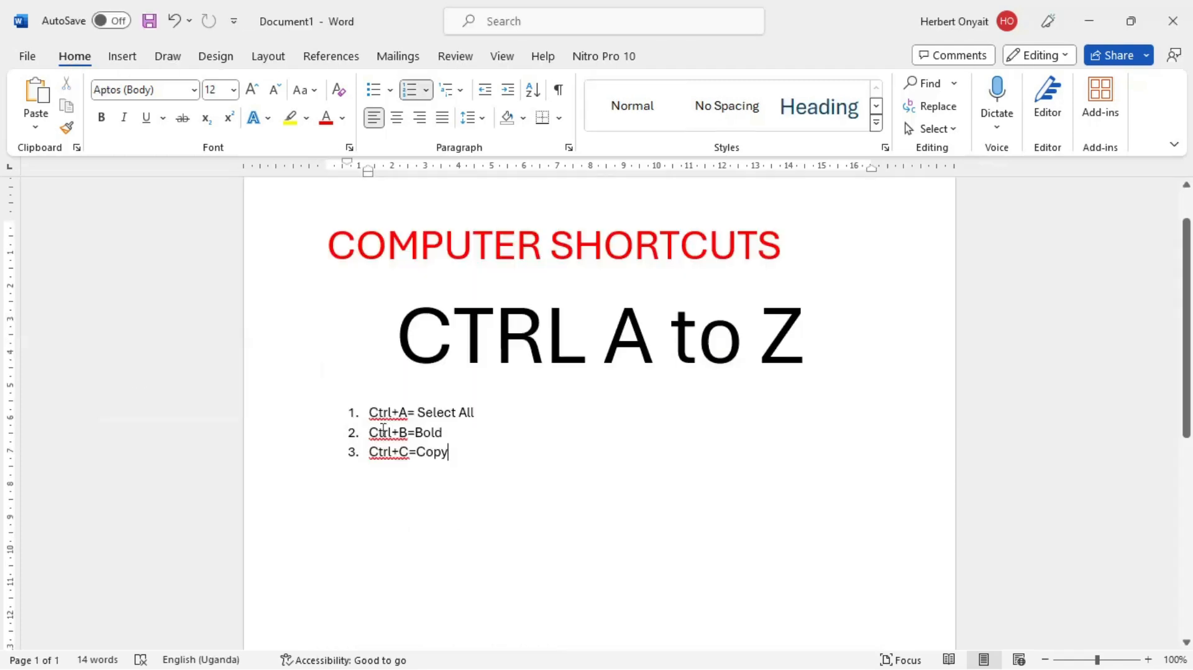
pyautogui.press('Return')
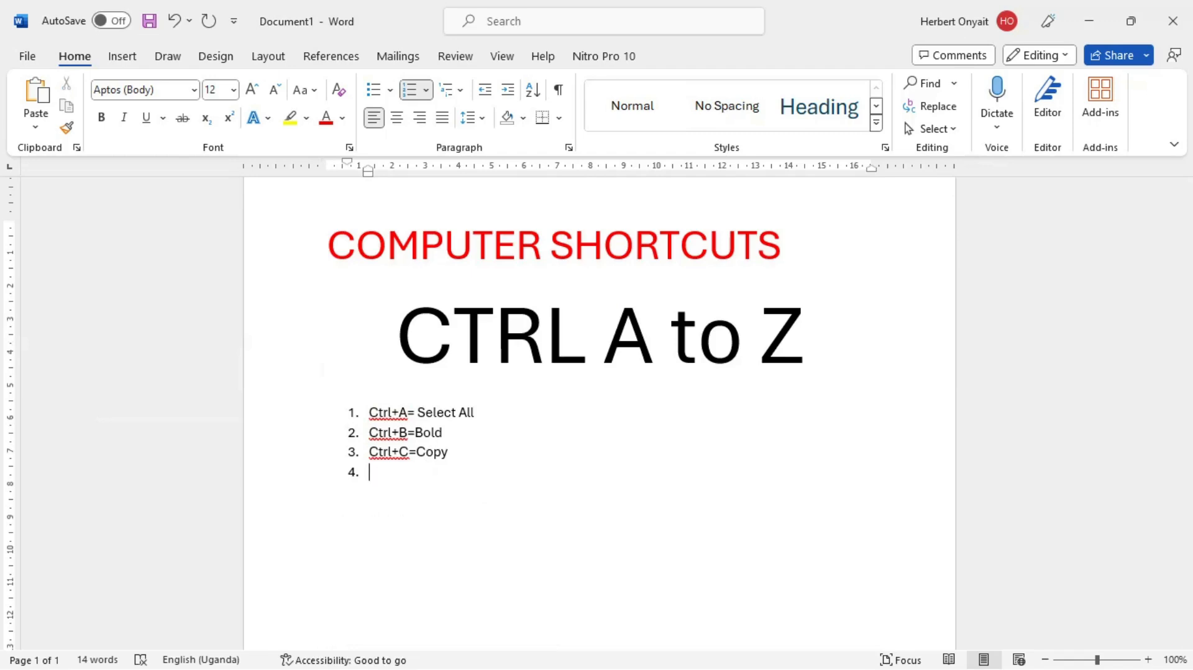
pyautogui.write('ctr')
pyautogui.write('l')
pyautogui.write('+d')
pyautogui.write('D')
pyautogui.press('BackSpace')
pyautogui.press('BackSpace')
pyautogui.write('D=')
pyautogui.write('Changi')
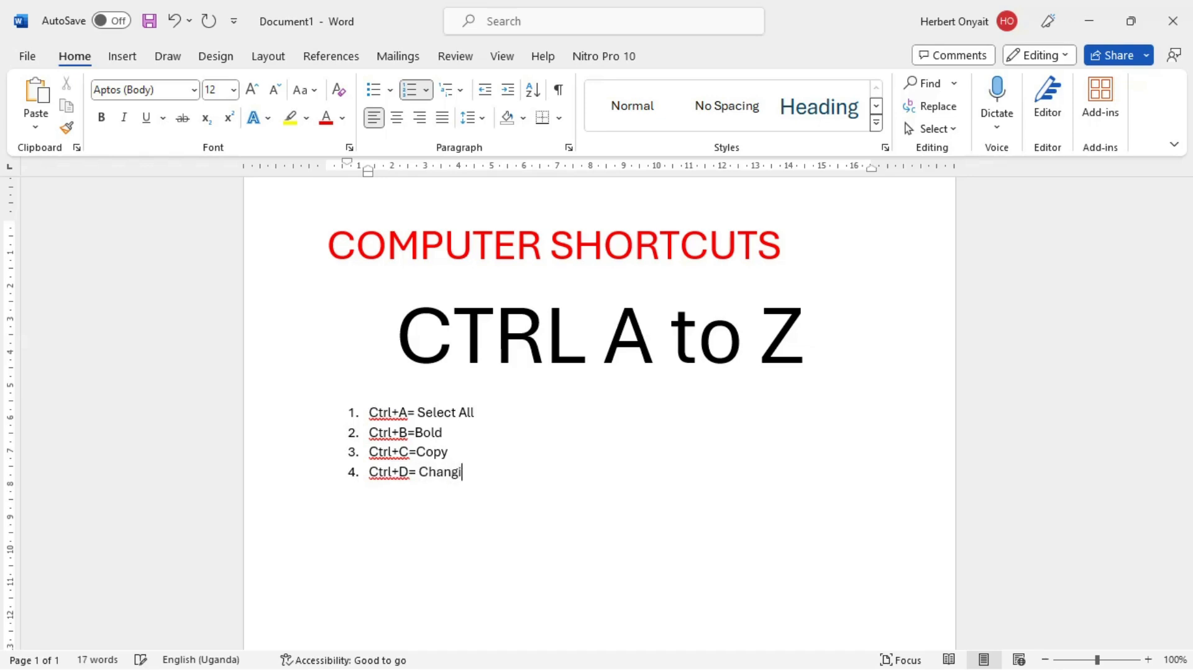
pyautogui.write('ng font size, type')
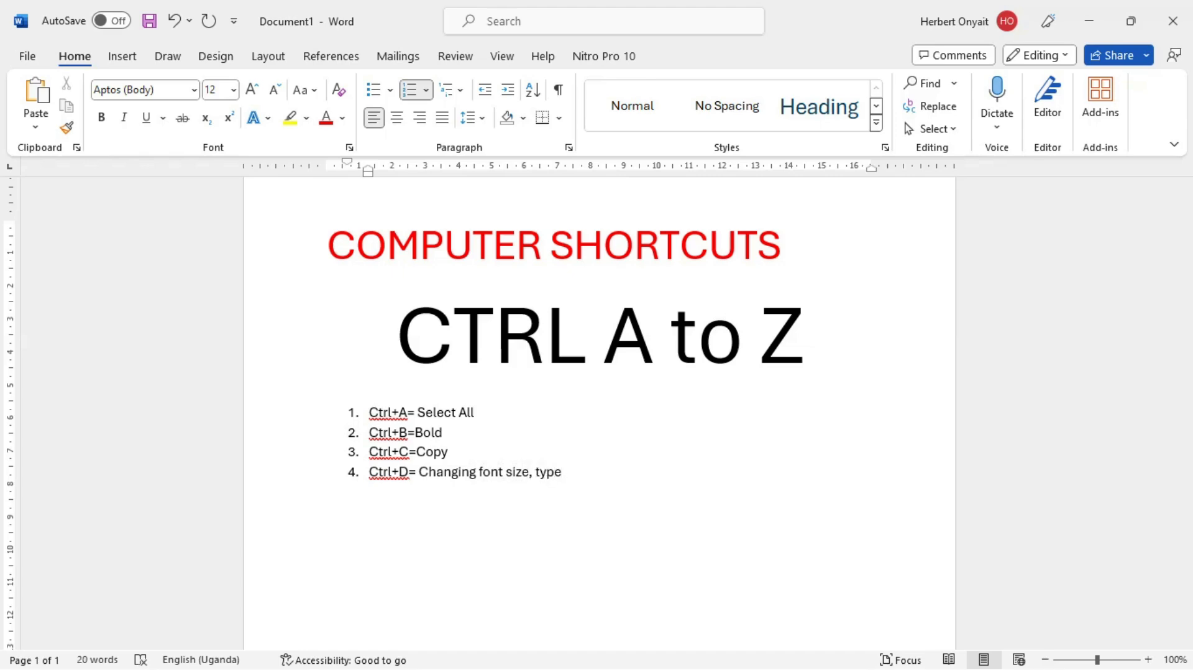
# Step: In the GOOD FONTS document, use the Font dialog to set the word "Script" in "Kunstler Script" to italic, size 12
pyautogui.hotkey('alt', 'Tab')
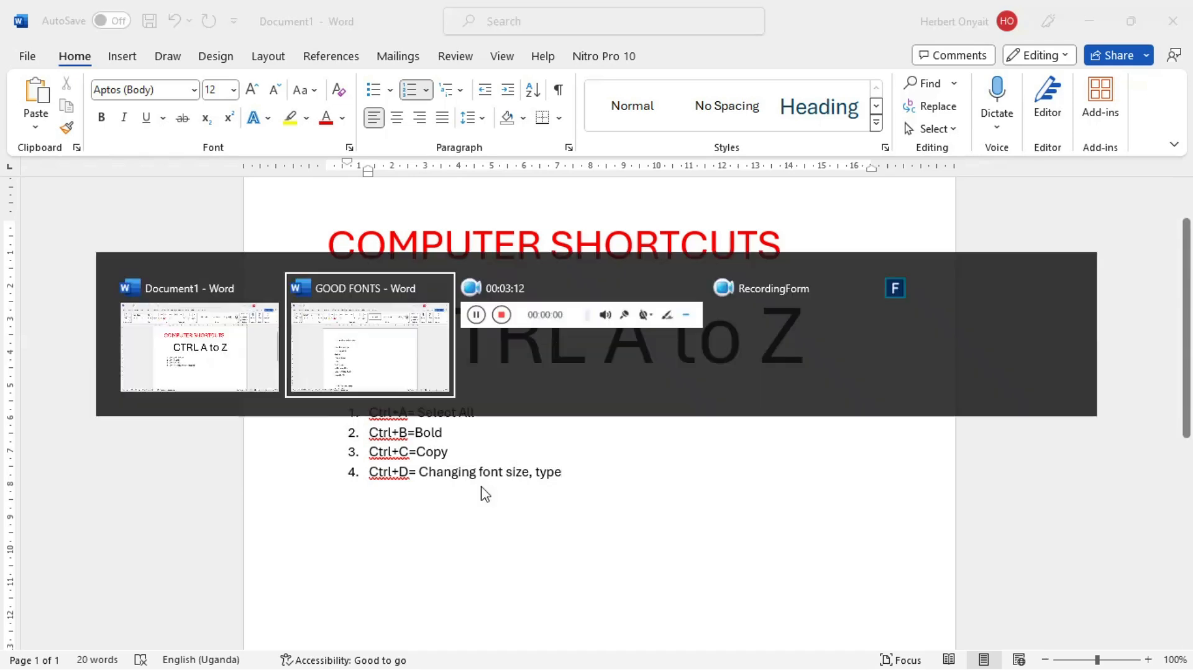
pyautogui.click(407, 483)
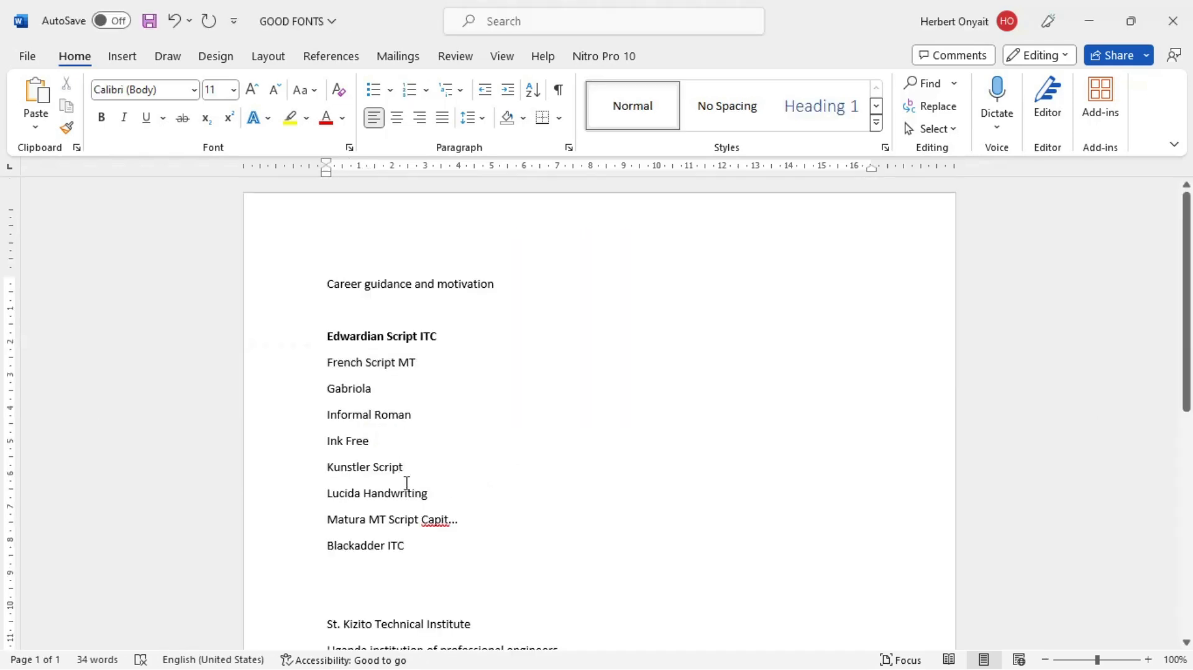
pyautogui.hotkey('ctrl', 'd')
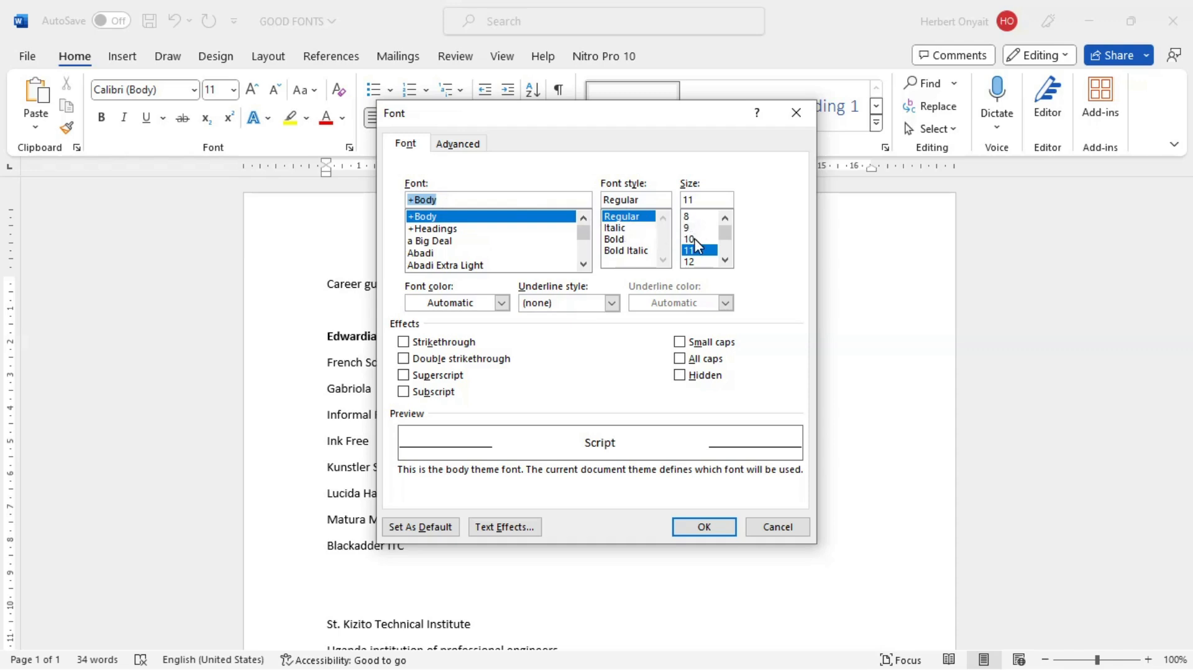
pyautogui.click(616, 228)
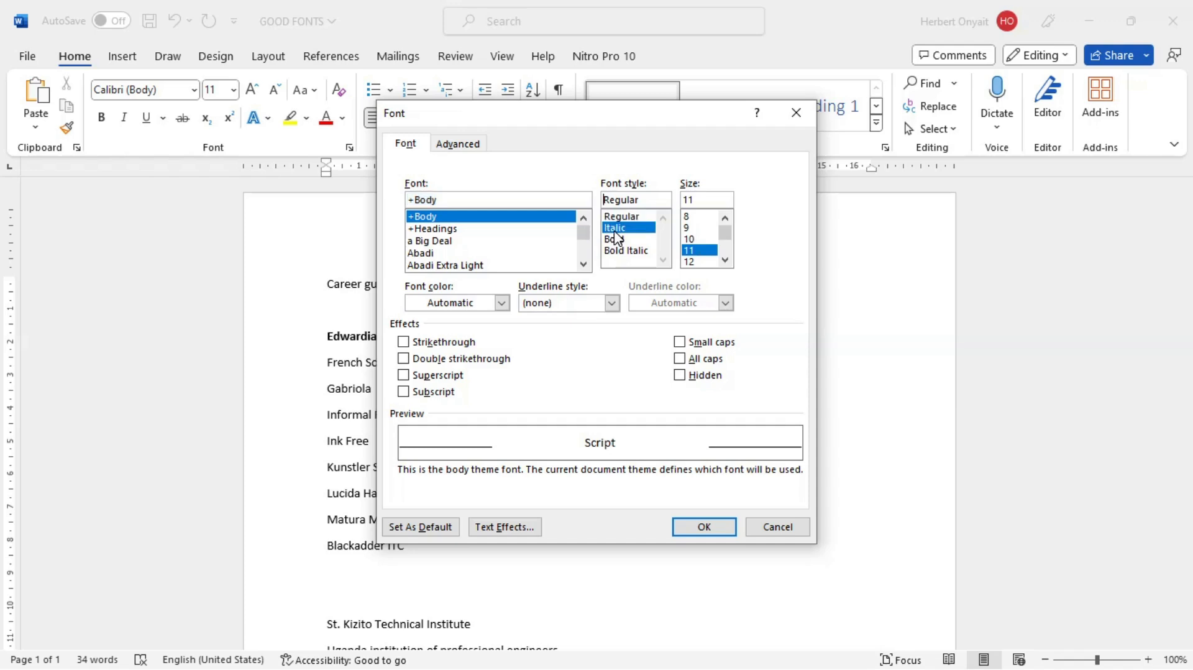
pyautogui.click(725, 260)
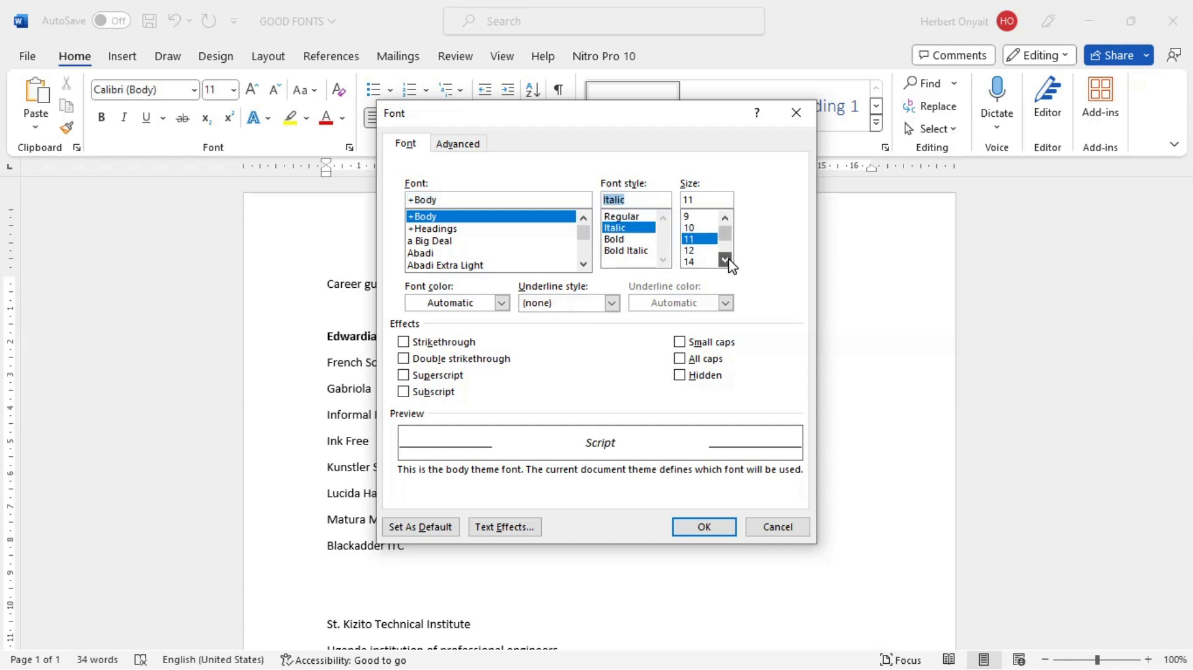
pyautogui.click(692, 251)
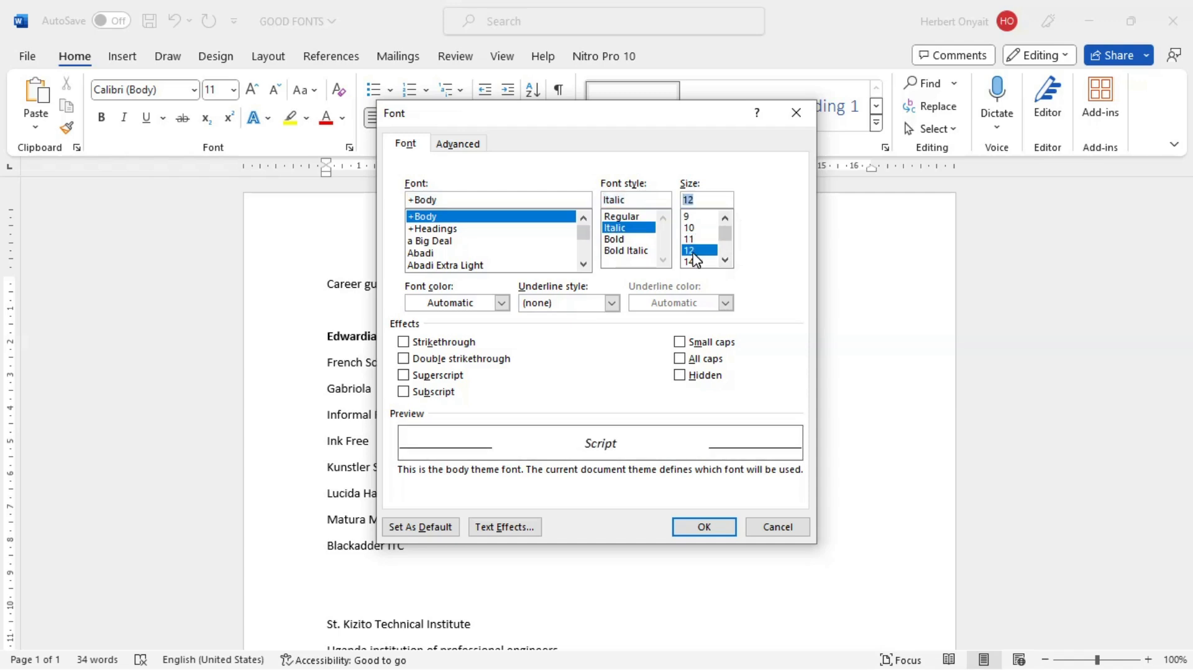
pyautogui.click(716, 528)
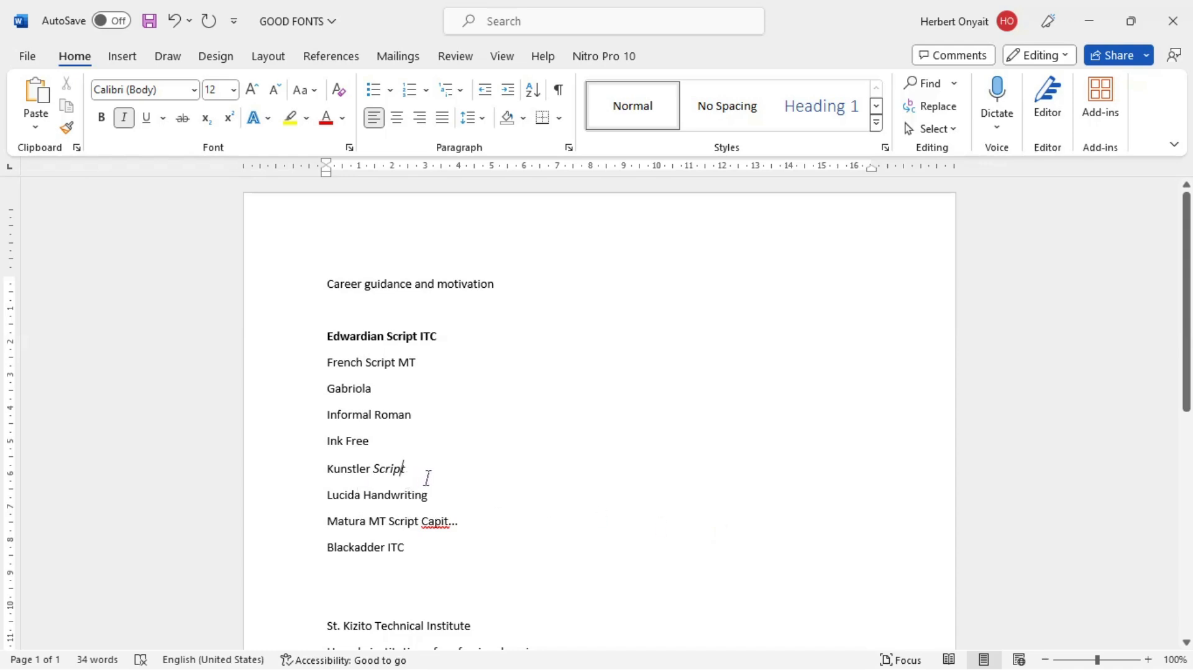
pyautogui.moveTo(407, 474); pyautogui.dragTo(384, 476)
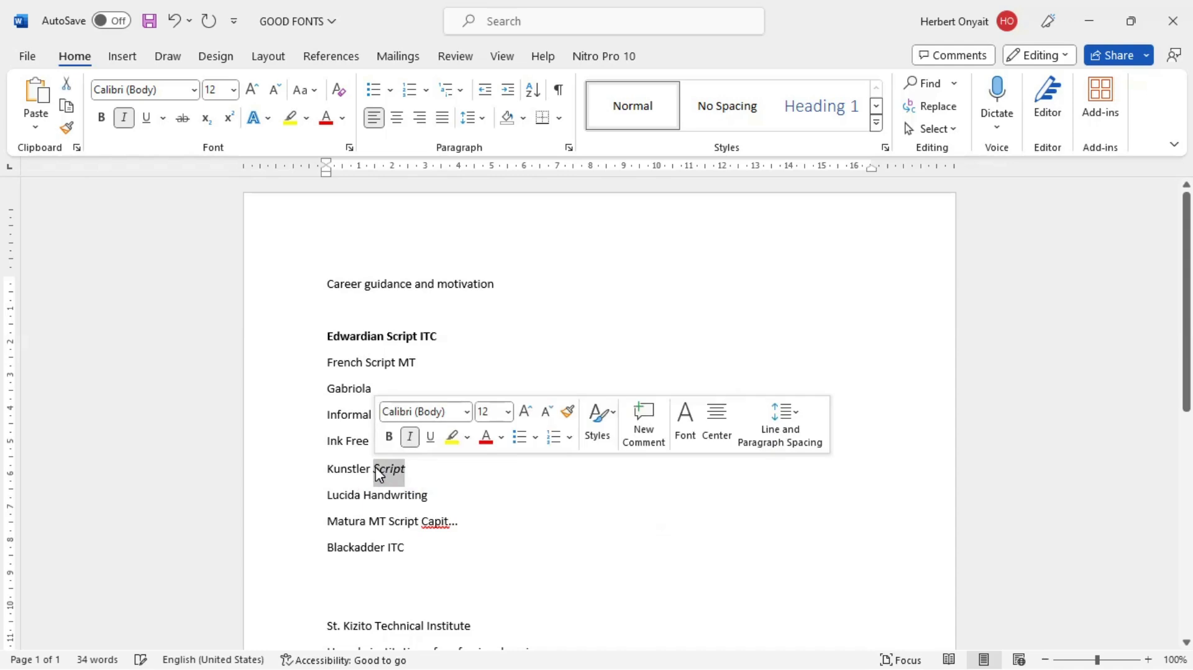
pyautogui.click(375, 468)
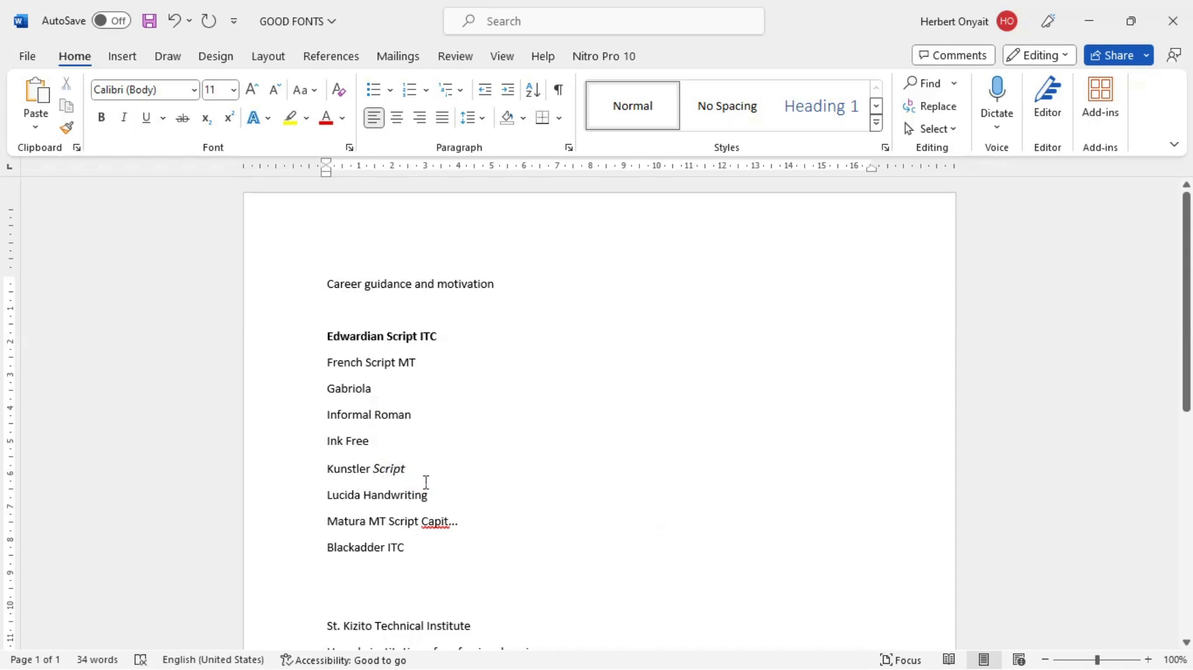
pyautogui.moveTo(425, 482); pyautogui.dragTo(375, 473)
pyautogui.click(422, 487)
# Step: Return to Document1 and add "Ctrl+E=Aligns content to the center" as the fifth item of the numbered list
pyautogui.hotkey('alt', 'Tab')
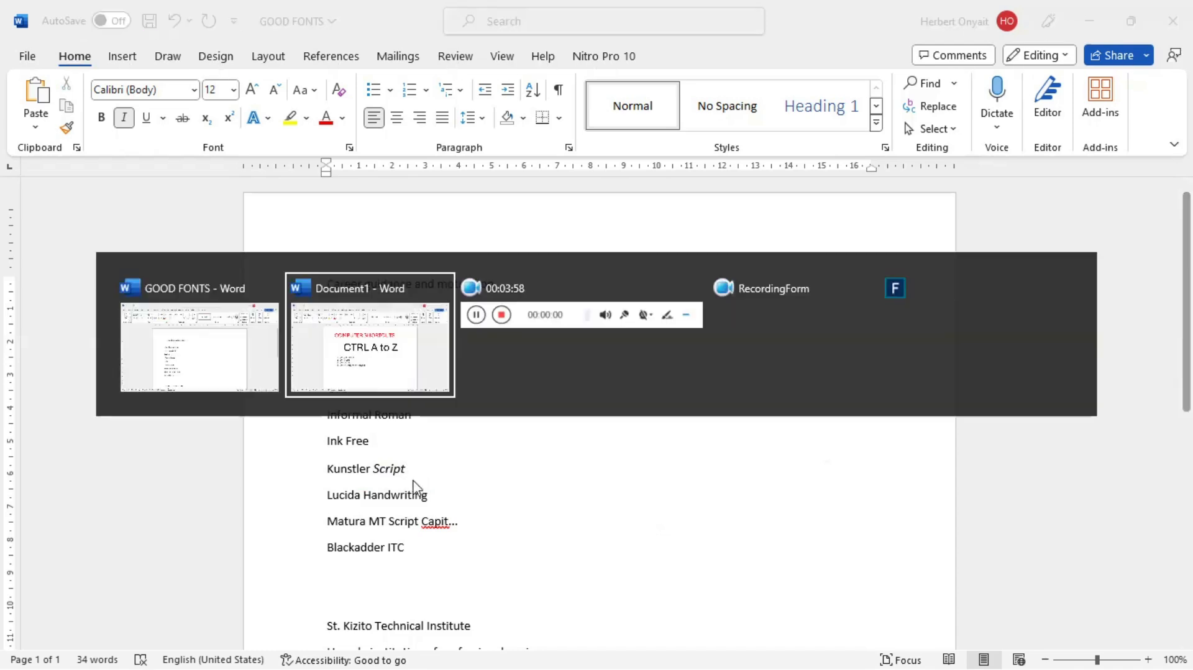
pyautogui.press('Return')
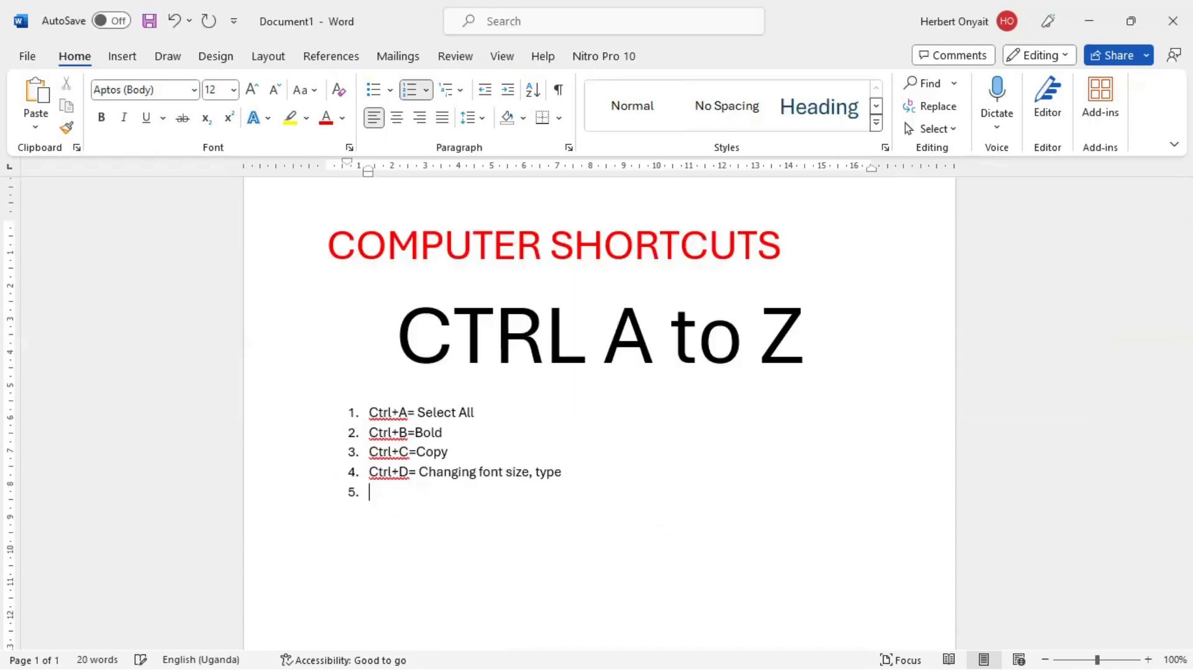
pyautogui.write('ctrl+E=a')
pyautogui.press('BackSpace')
pyautogui.write('Allig')
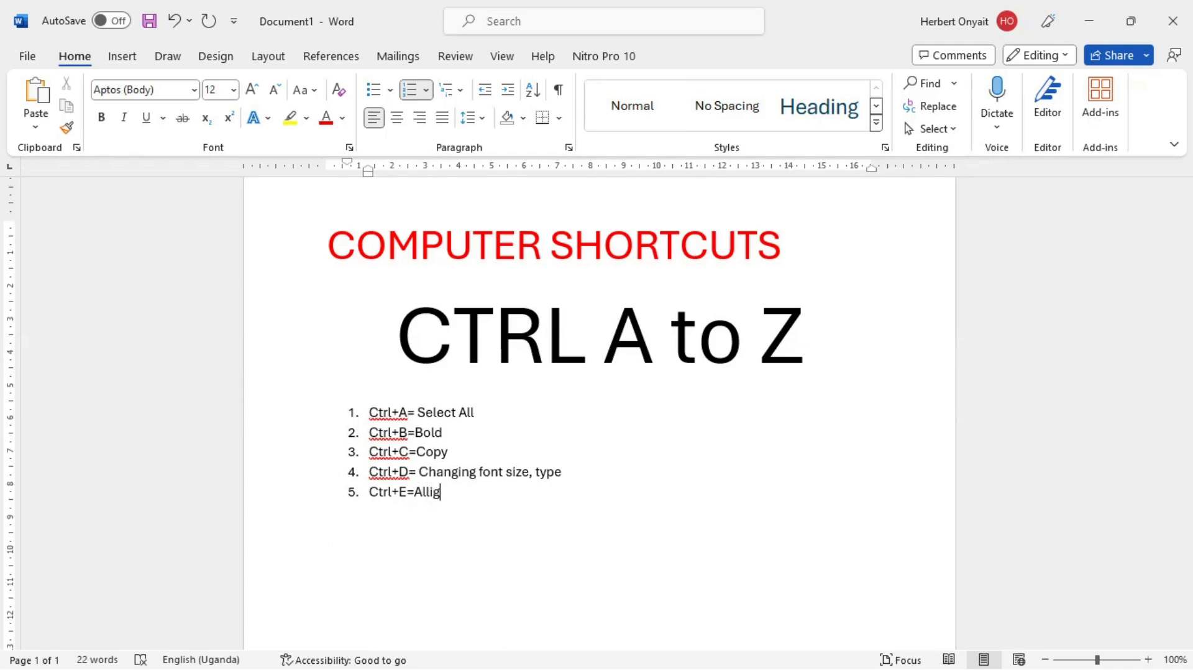
pyautogui.press('BackSpace')
pyautogui.press('BackSpace')
pyautogui.press('BackSpace')
pyautogui.write('igns conte')
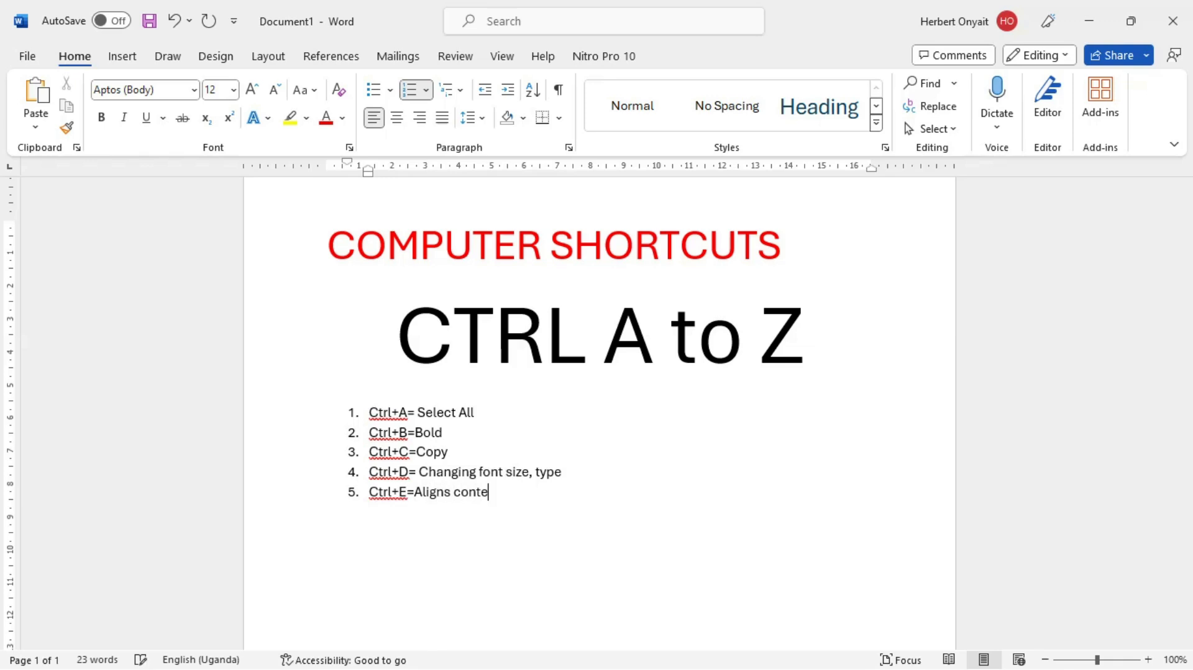
pyautogui.write('nt to the center')
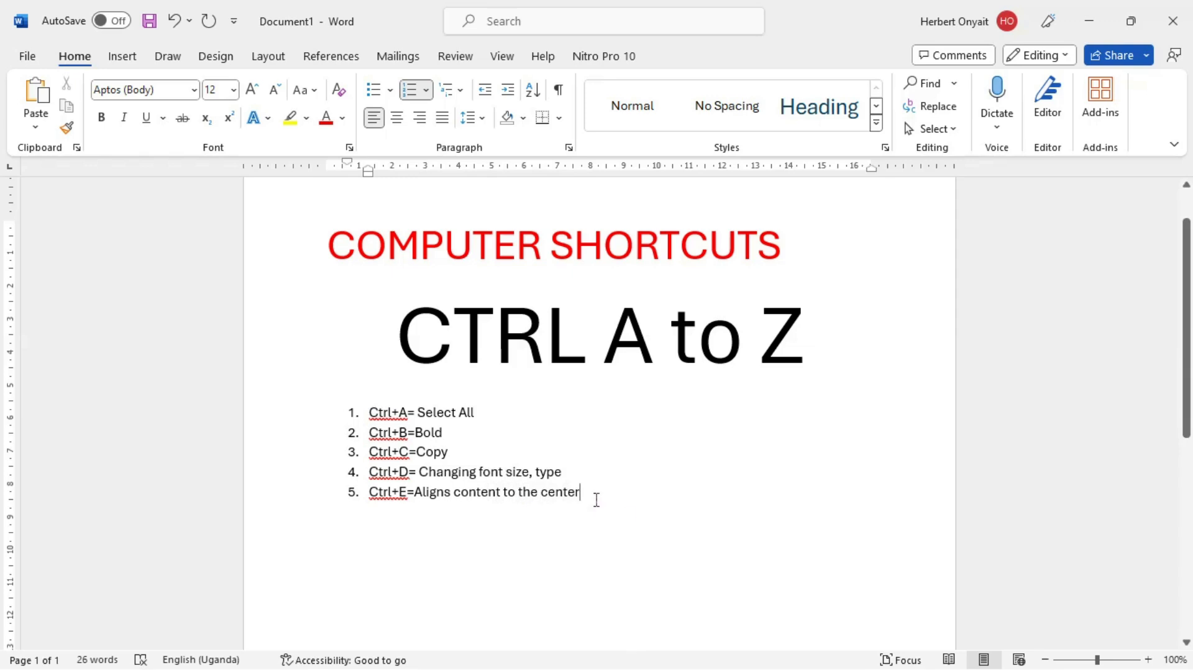
# Step: In the GOOD FONTS document, center the whole "Kunstler Script" line
pyautogui.hotkey('alt', 'Tab')
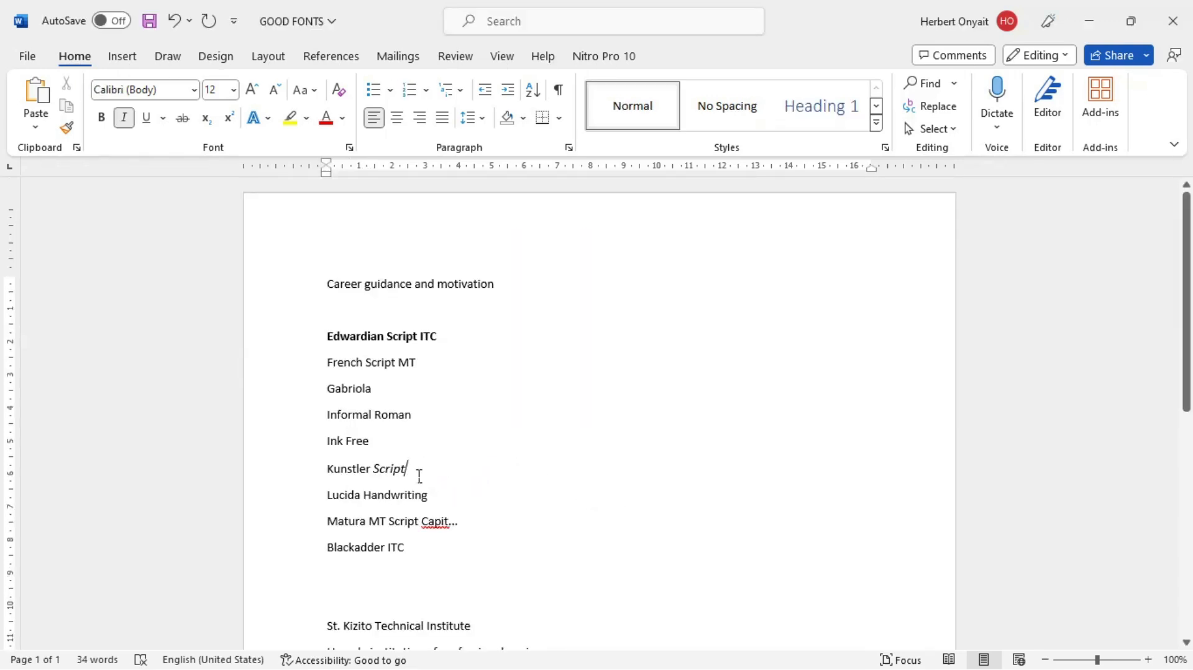
pyautogui.moveTo(410, 470); pyautogui.dragTo(340, 474)
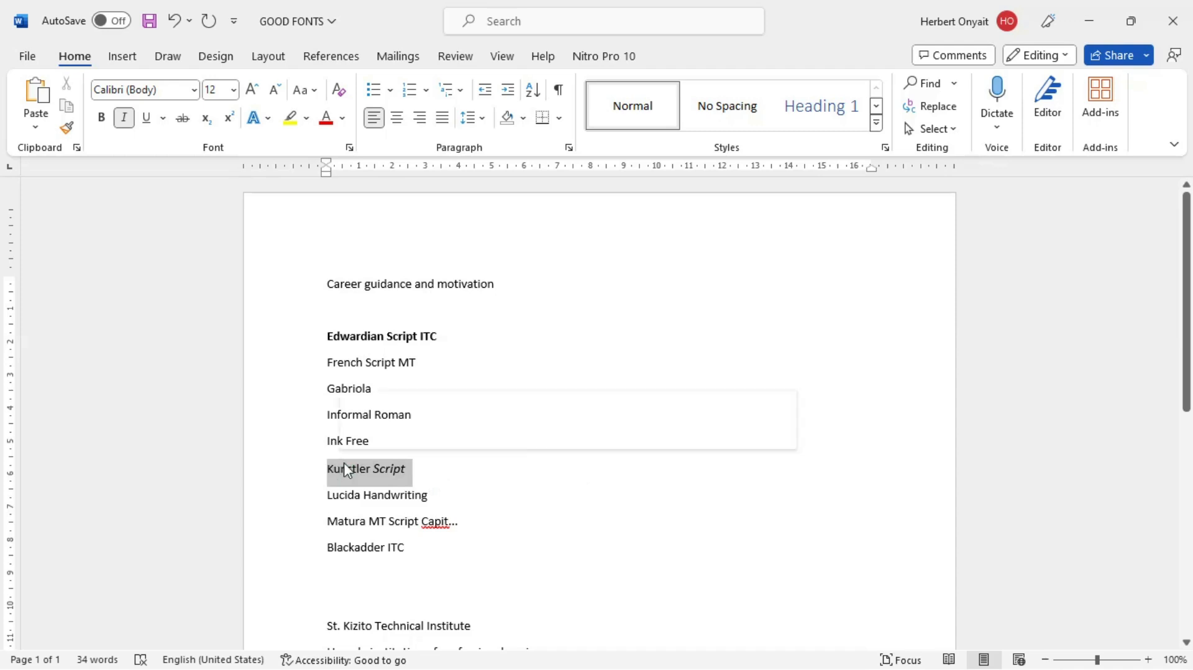
pyautogui.click(417, 469)
pyautogui.moveTo(415, 473); pyautogui.dragTo(331, 477)
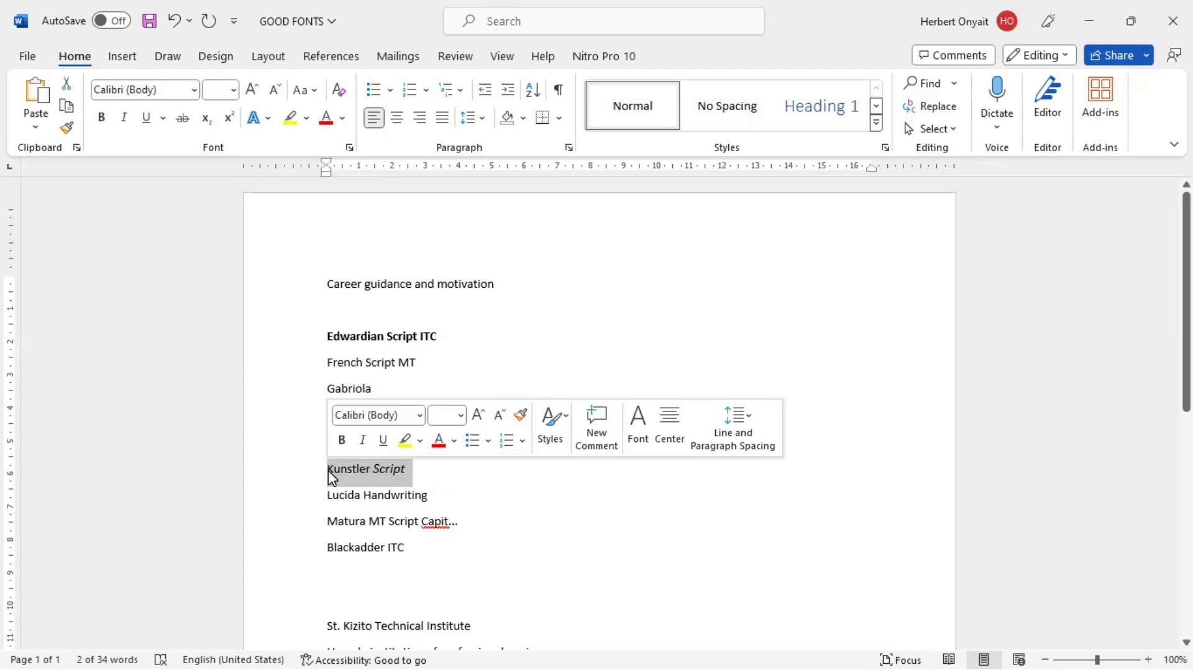
pyautogui.hotkey('ctrl', 'e')
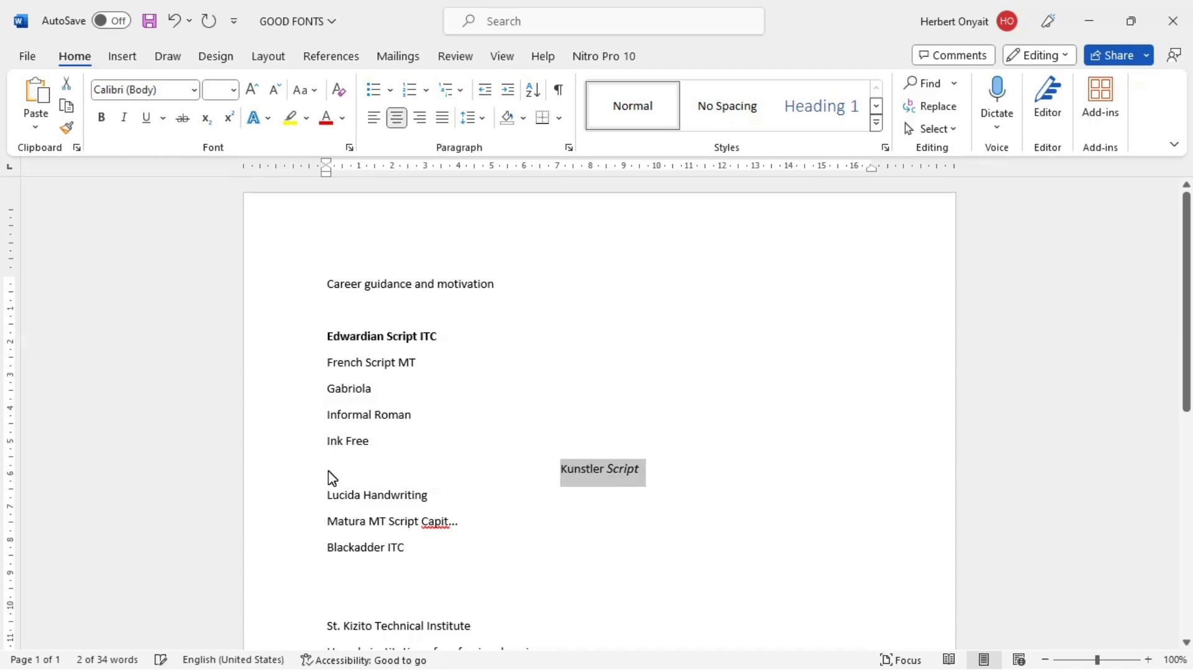
pyautogui.click(611, 485)
# Step: Return to Document1 and add "Ctrl+F=Find" as the sixth item of the numbered list
pyautogui.hotkey('alt', 'Tab')
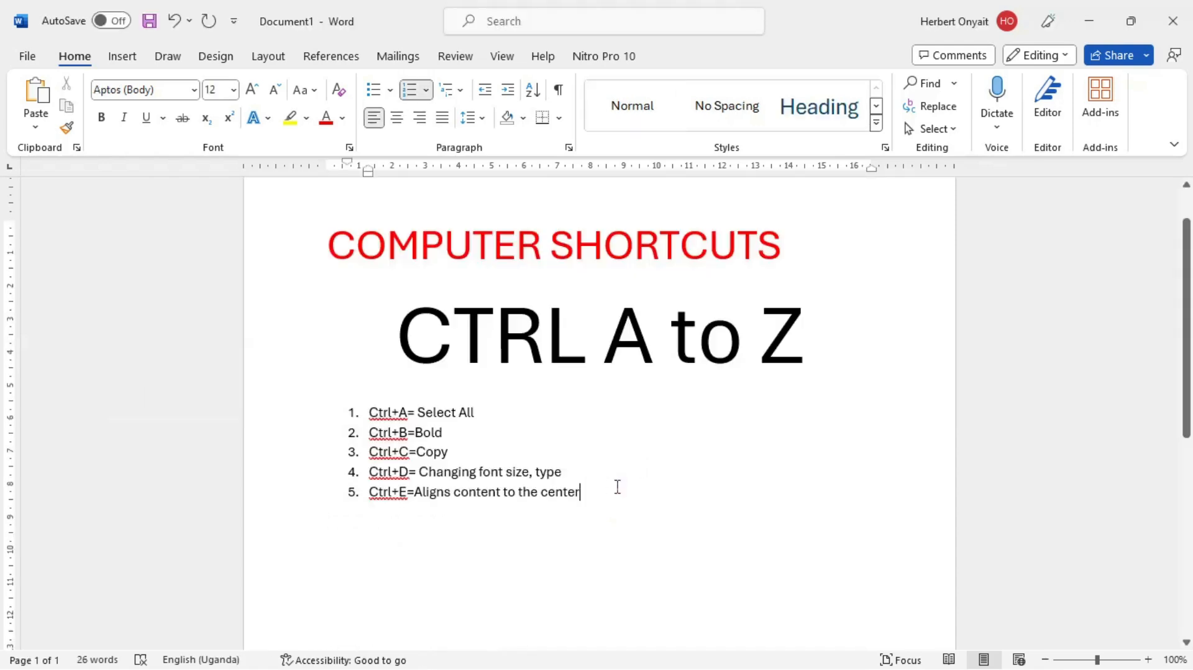
pyautogui.press('Return')
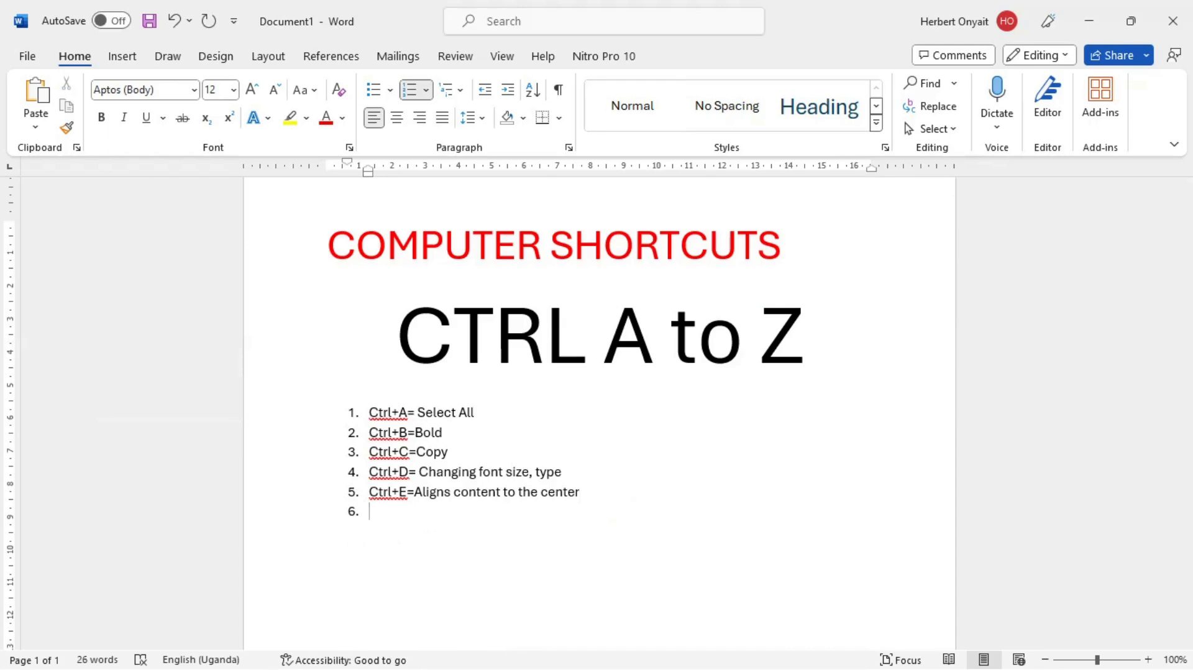
pyautogui.write('ctrl+F=Find')
# Step: In the GOOD FONTS document, search for "luci" and close the search
pyautogui.hotkey('alt', 'Tab')
pyautogui.click(485, 529)
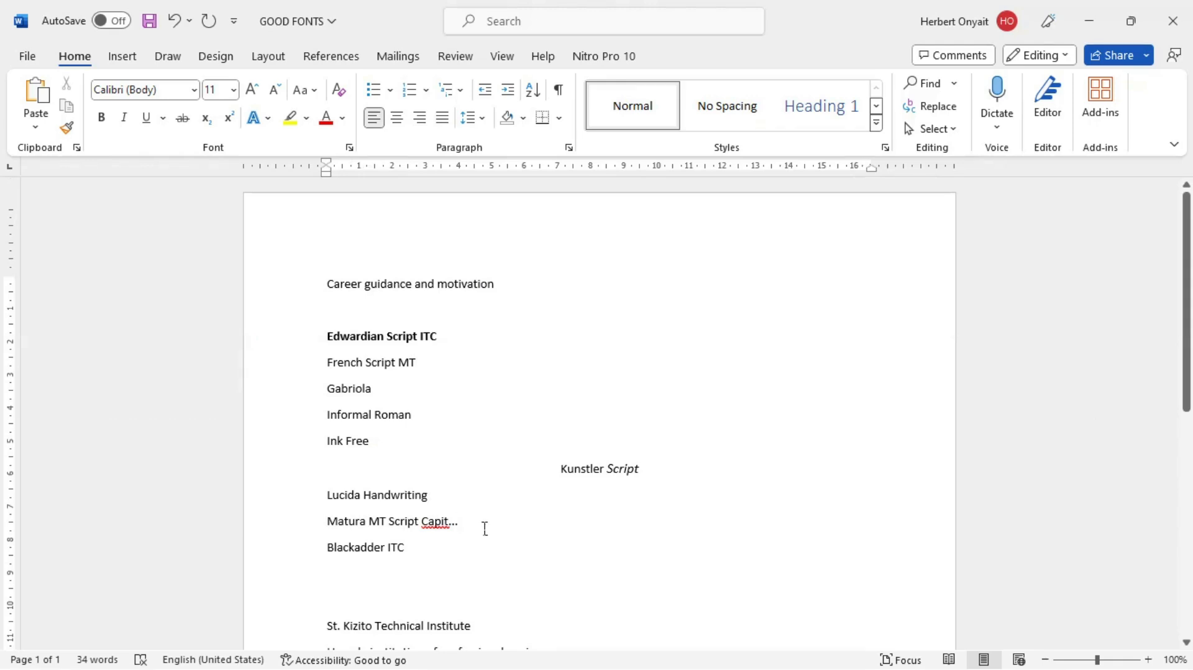
pyautogui.hotkey('ctrl', 'f')
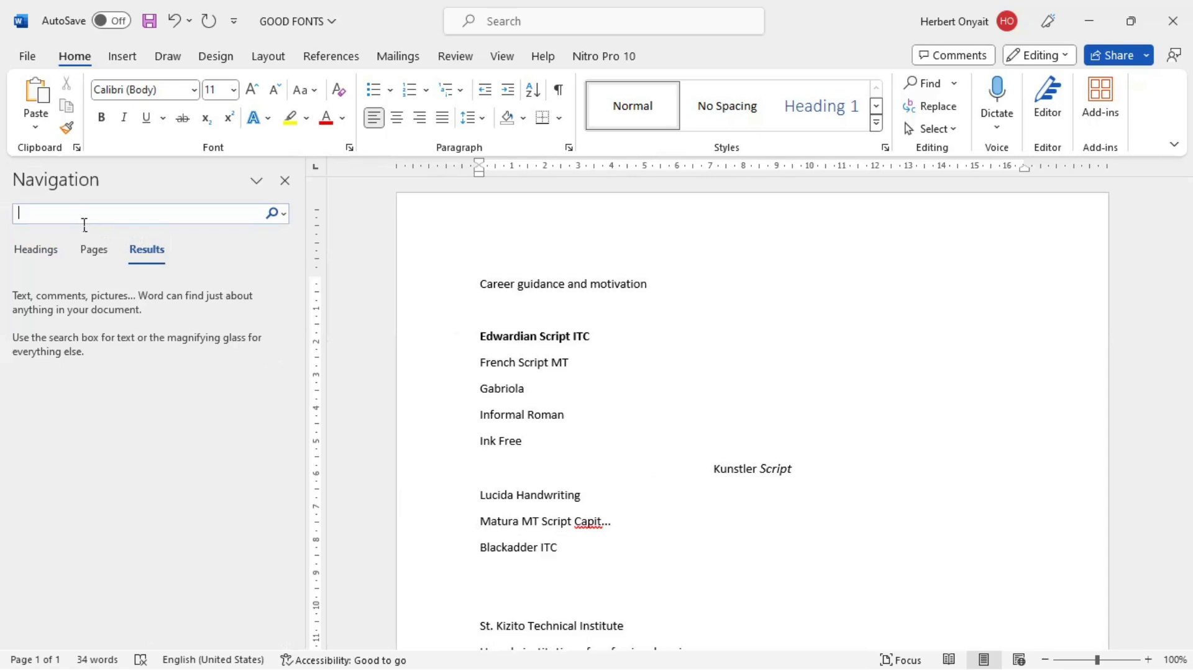
pyautogui.write('luci')
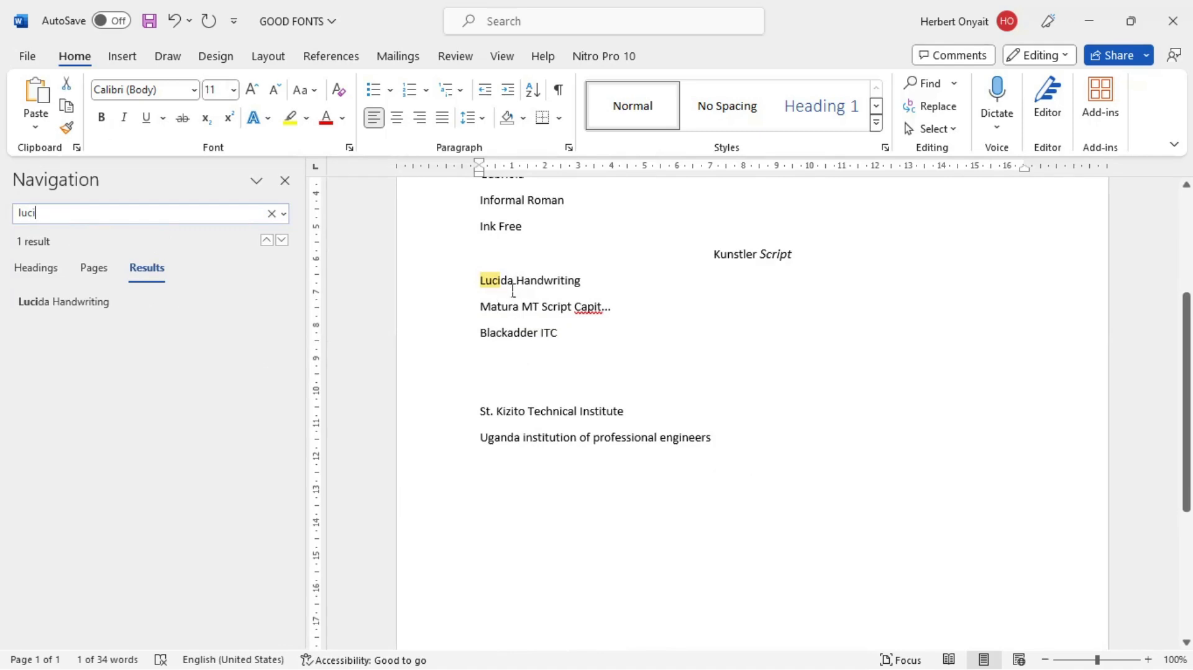
pyautogui.press('Escape')
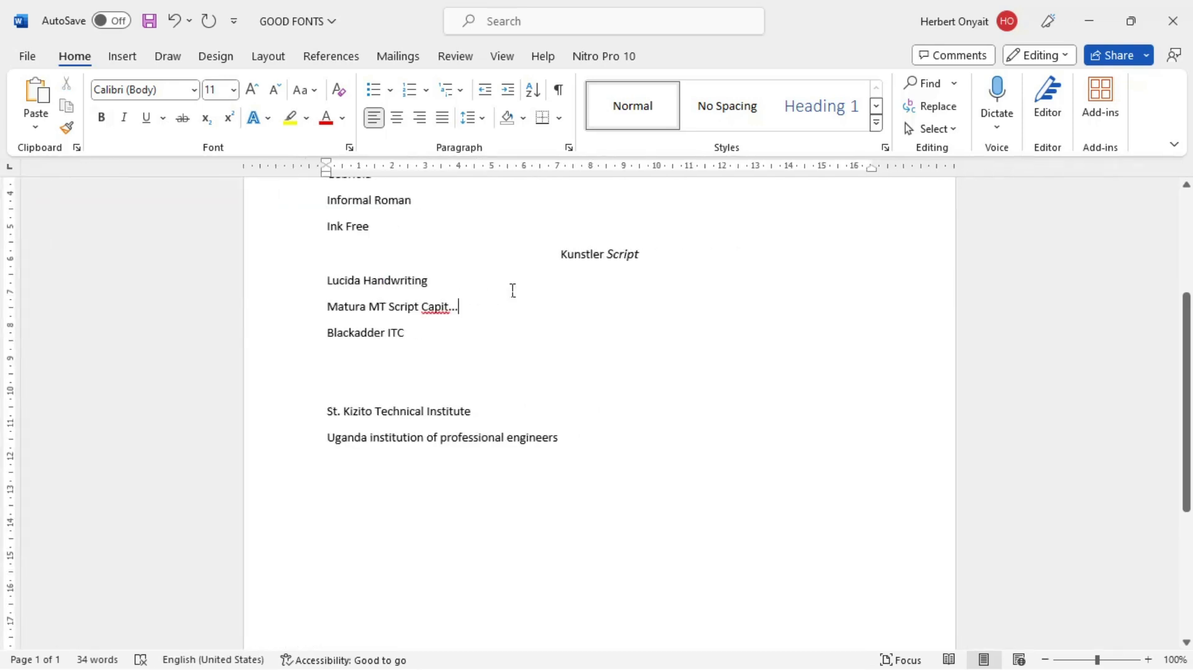
# Step: Return to Document1 and add "Ctrl+G= Go To" as the seventh item of the numbered list
pyautogui.hotkey('alt', 'Tab')
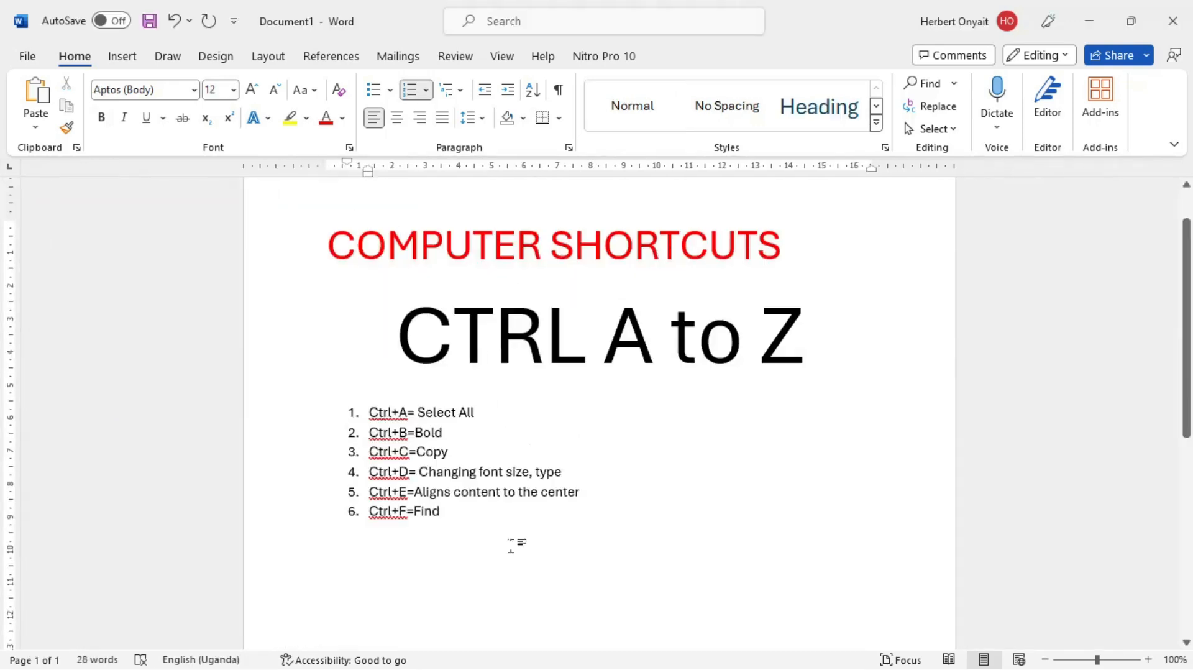
pyautogui.press('Return')
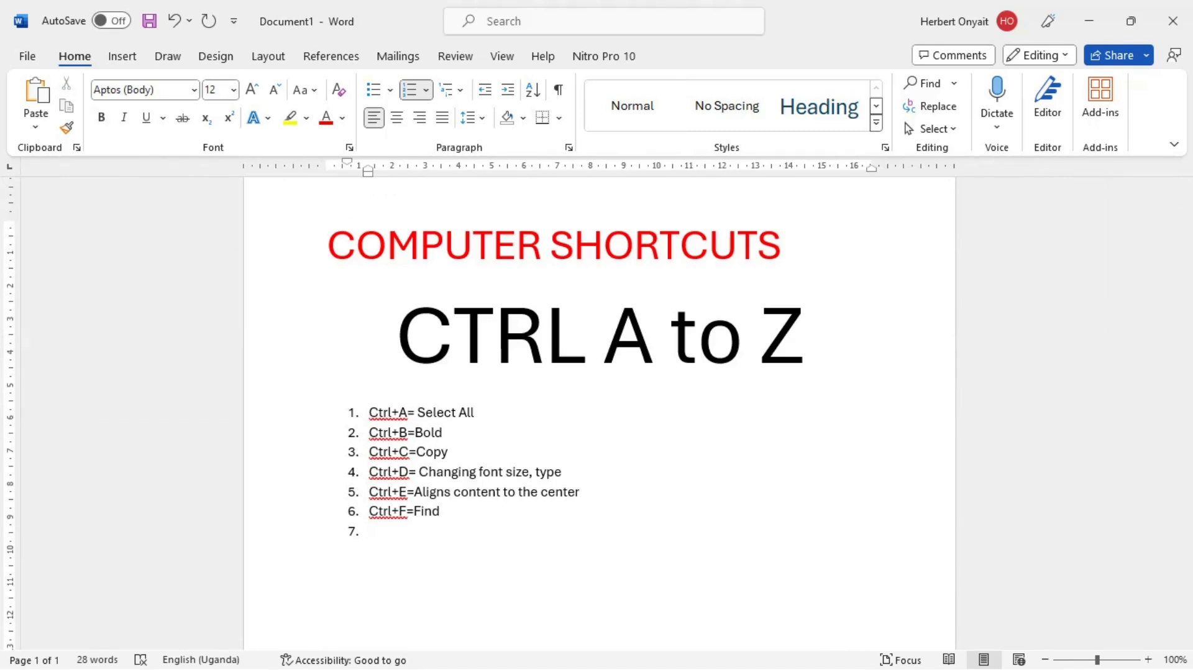
pyautogui.write('ctrl+g')
pyautogui.press('BackSpace')
pyautogui.write('G= Go To')
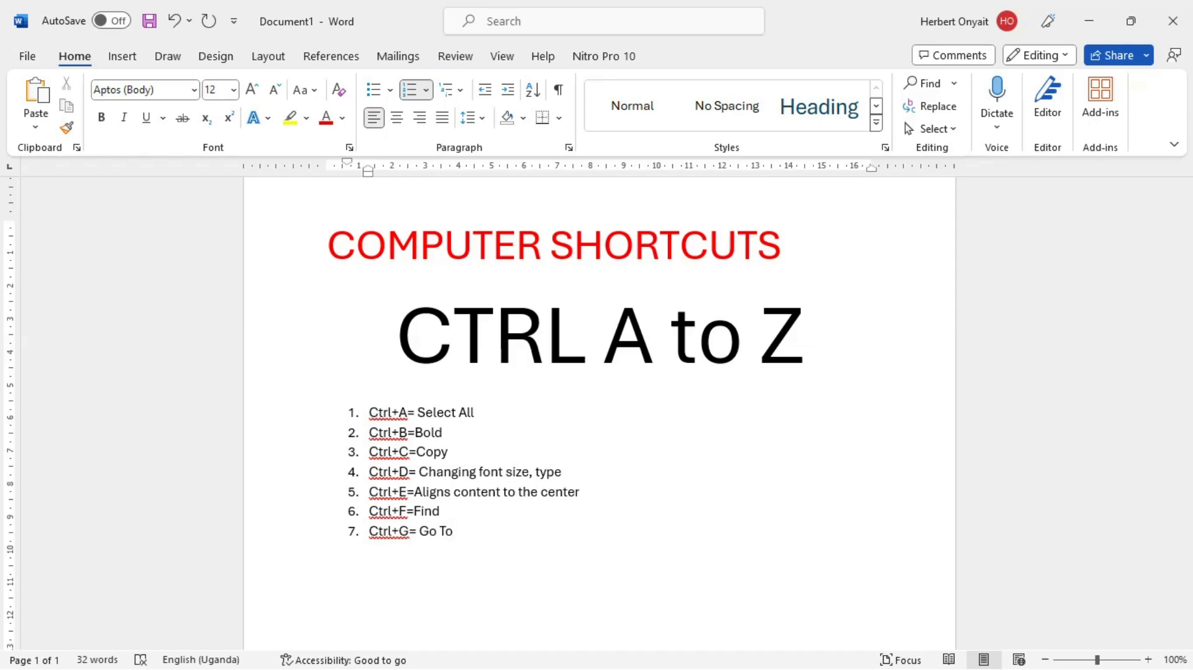
# Step: In the GOOD FONTS document, open Go To from the "French Script MT" line and enter +5 as the page number
pyautogui.hotkey('alt', 'Tab')
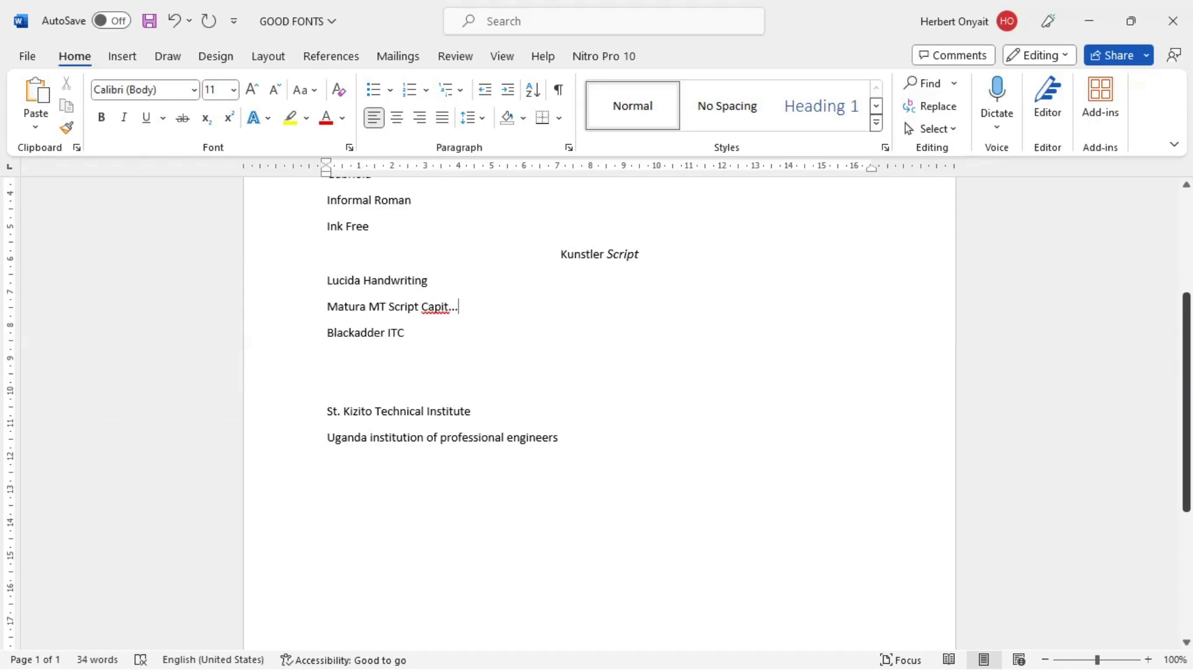
pyautogui.moveTo(1187, 391); pyautogui.dragTo(1185, 306)
pyautogui.click(367, 328)
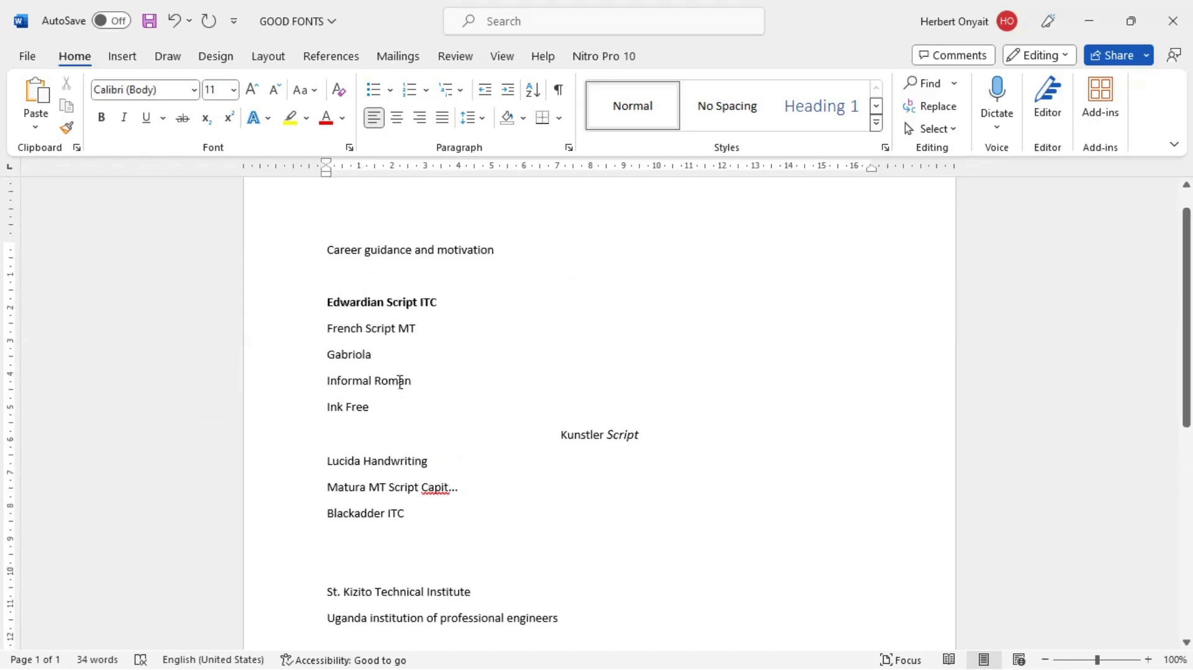
pyautogui.hotkey('ctrl', 'g')
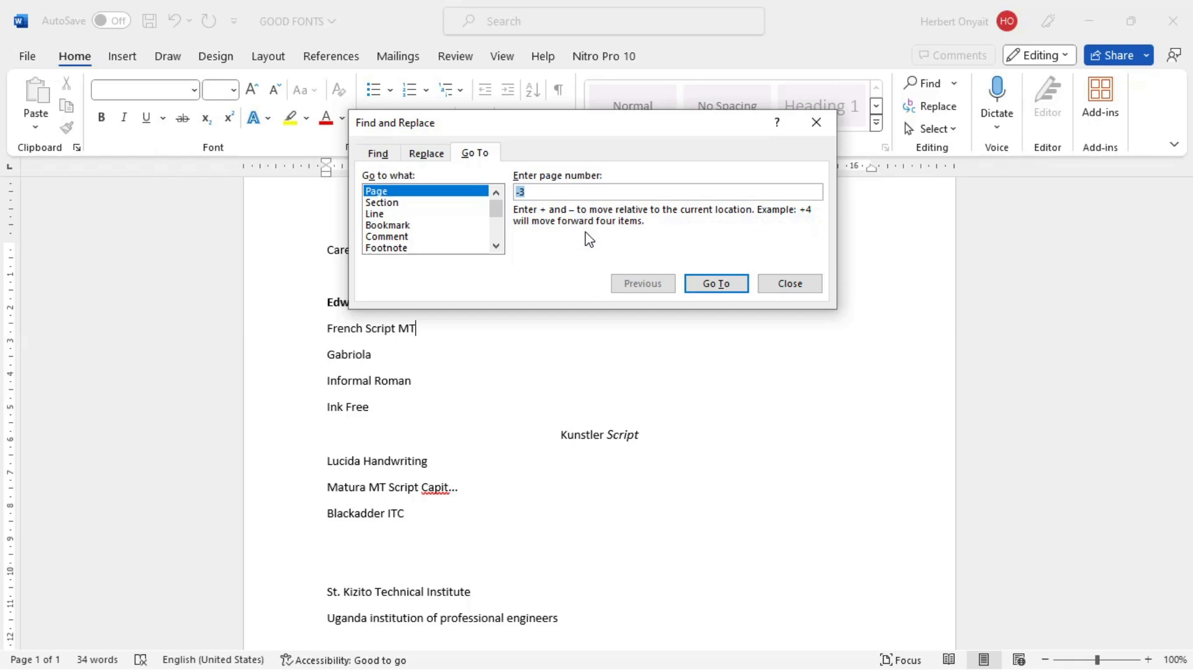
pyautogui.click(398, 191)
pyautogui.press('BackSpace')
pyautogui.press('BackSpace')
pyautogui.write('+')
# Step: Use Go To by line with +2 to move two lines forward, and close the dialog
pyautogui.click(374, 215)
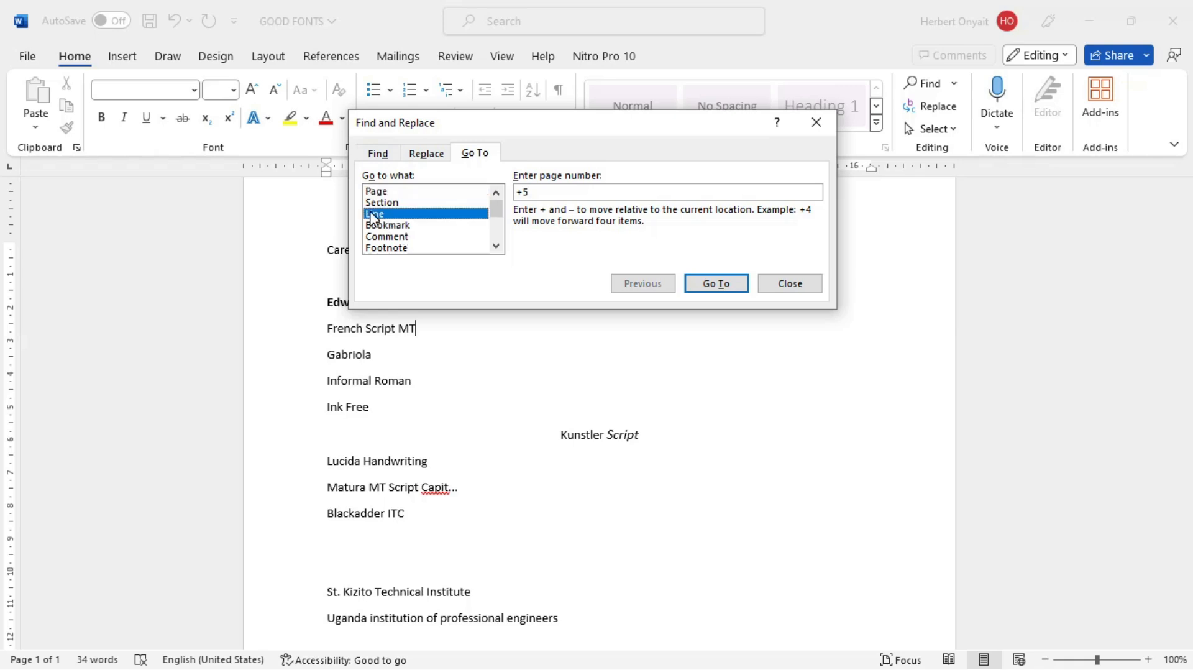
pyautogui.click(547, 198)
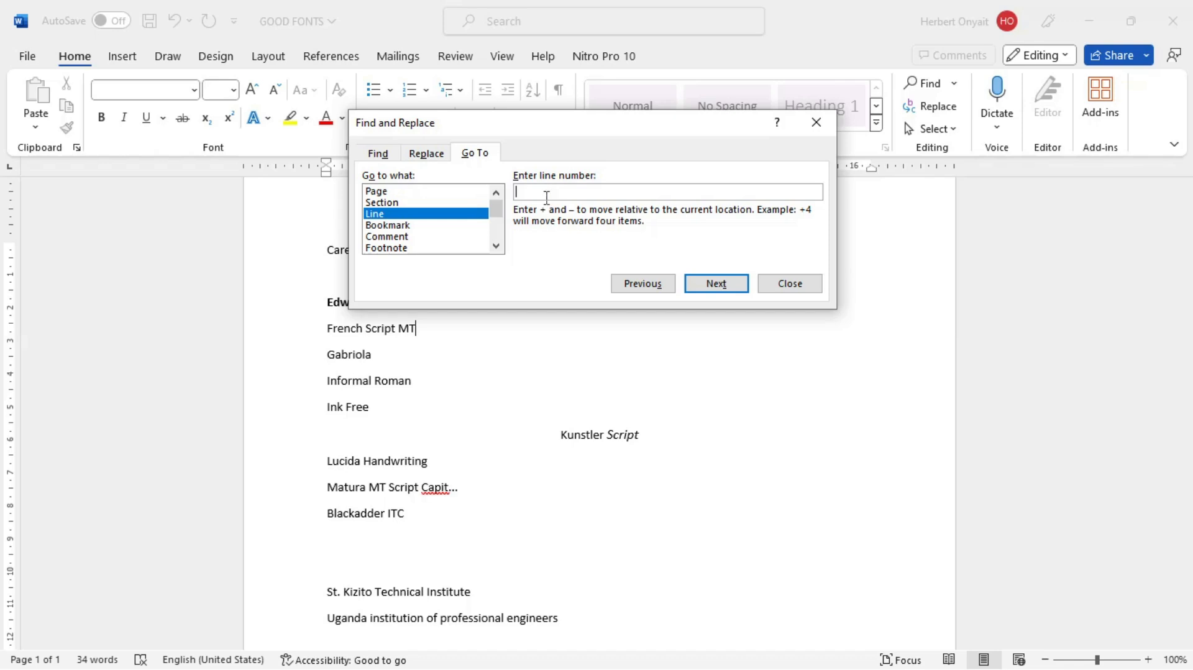
pyautogui.write('+2')
pyautogui.click(709, 285)
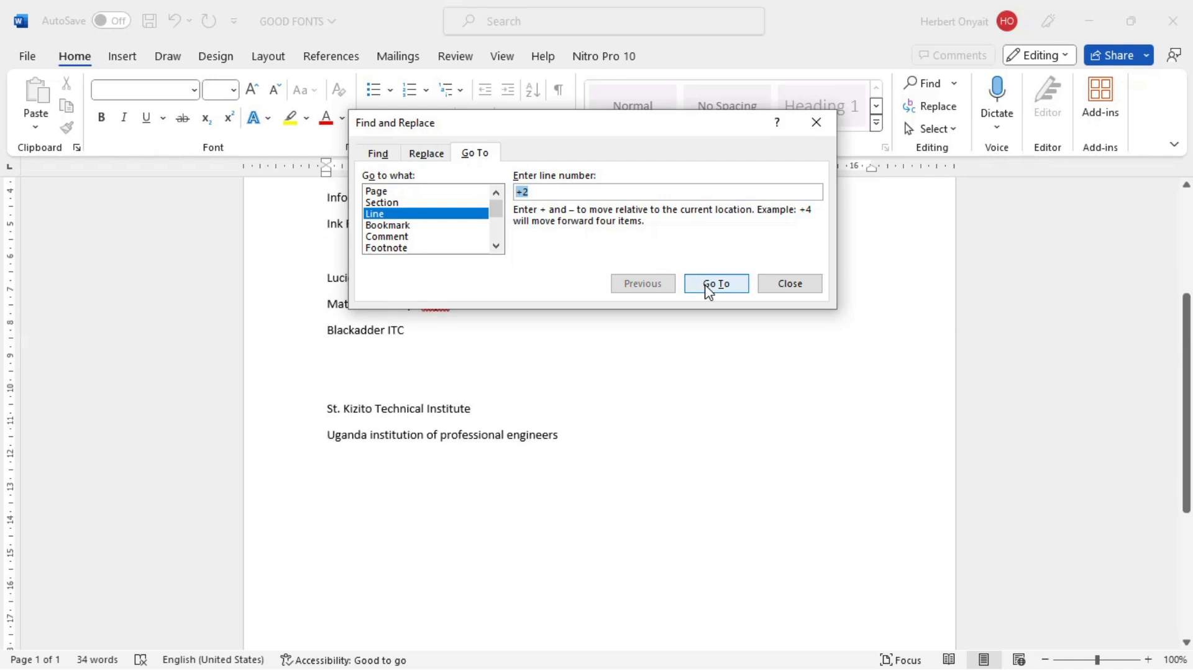
pyautogui.click(816, 123)
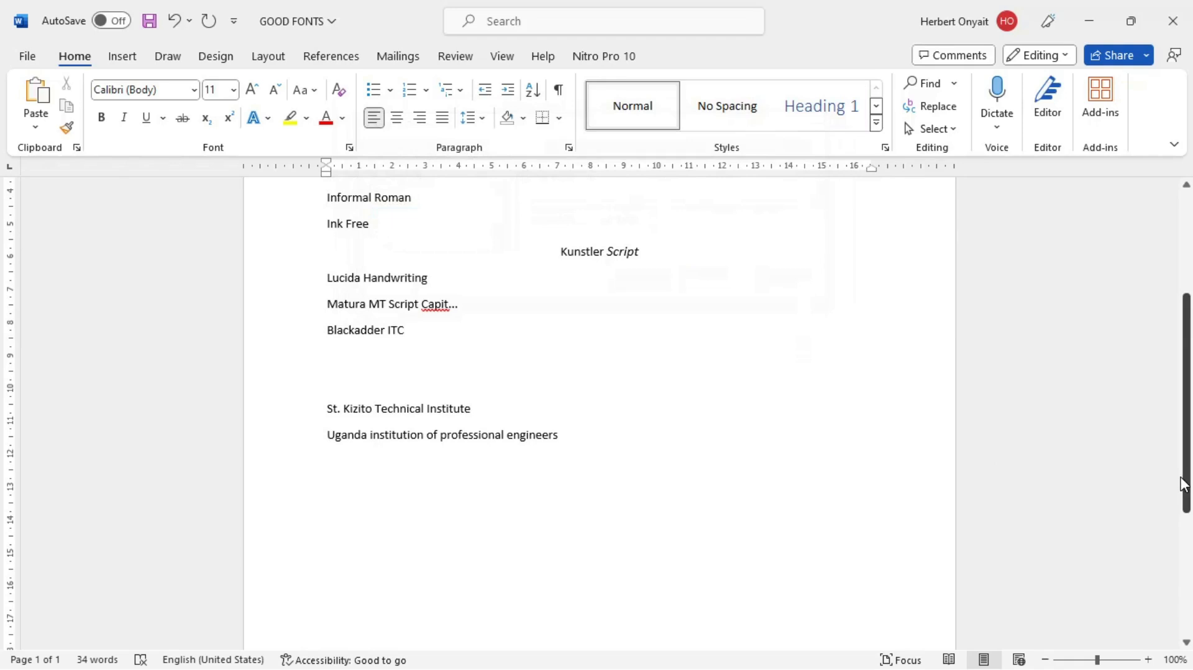
pyautogui.moveTo(1184, 484); pyautogui.dragTo(1184, 432)
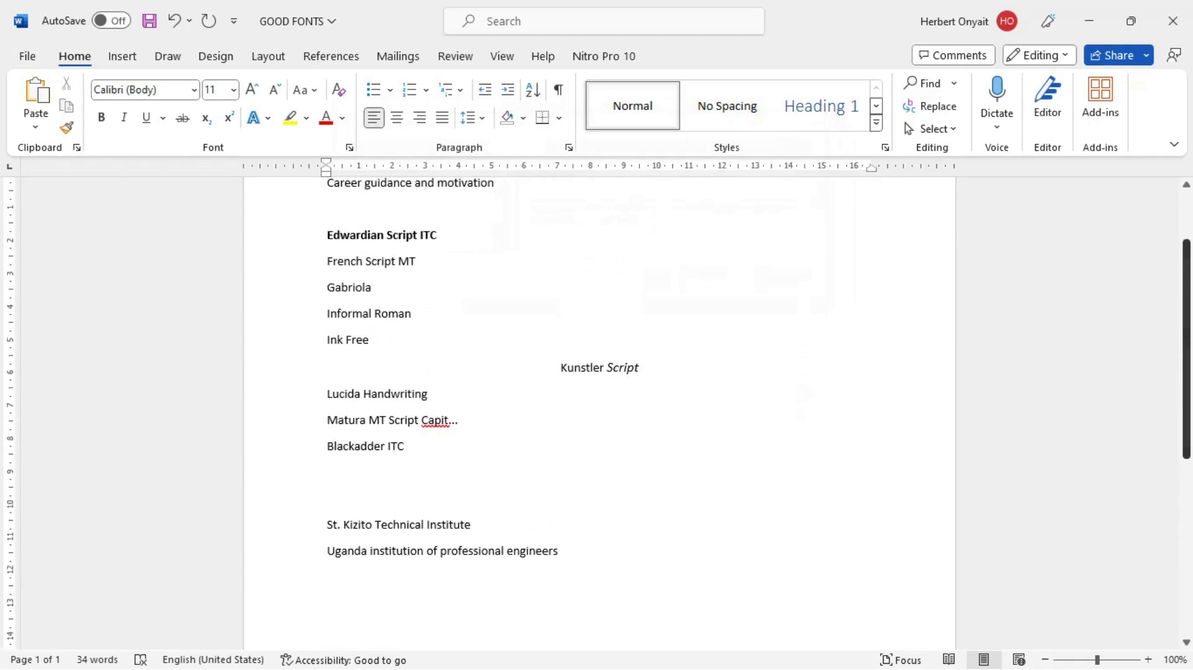
pyautogui.click(430, 265)
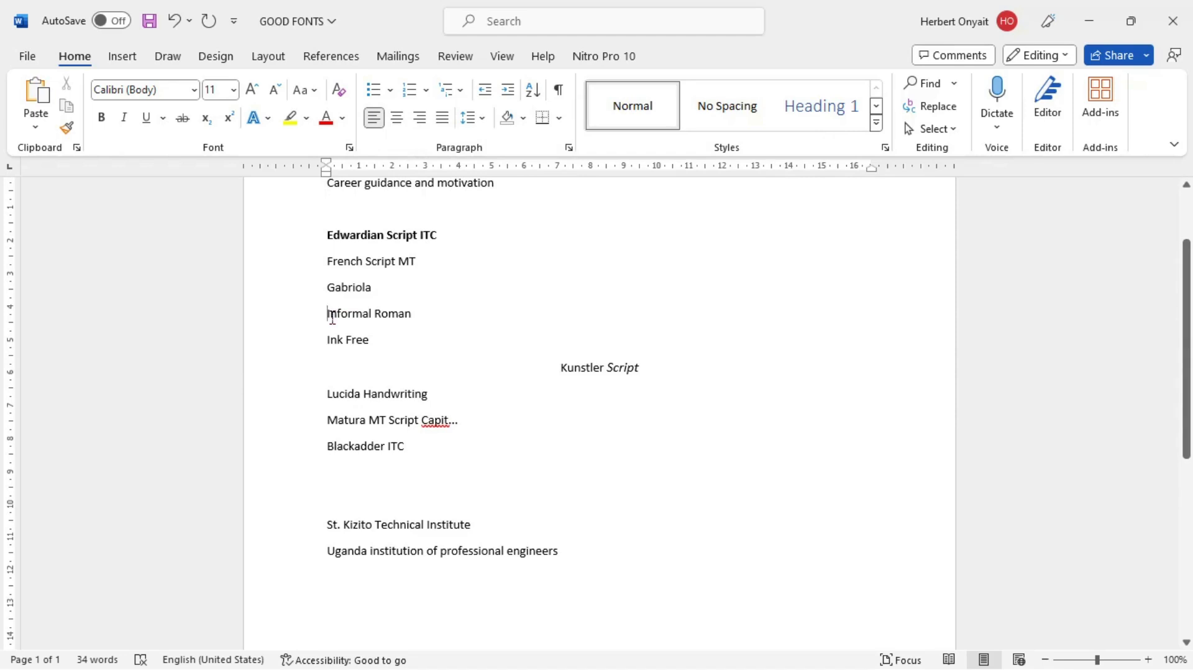
# Step: Return to Document1 and start the eighth item of the numbered list with "Ctrl+H="
pyautogui.hotkey('alt', 'Tab')
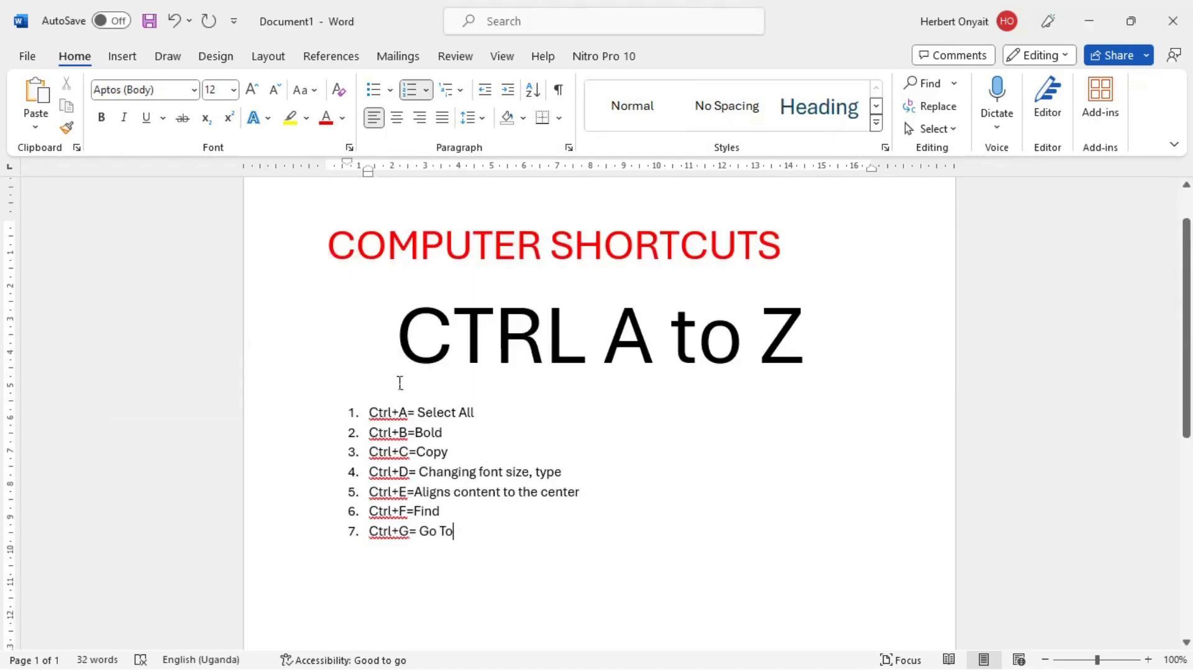
pyautogui.press('Return')
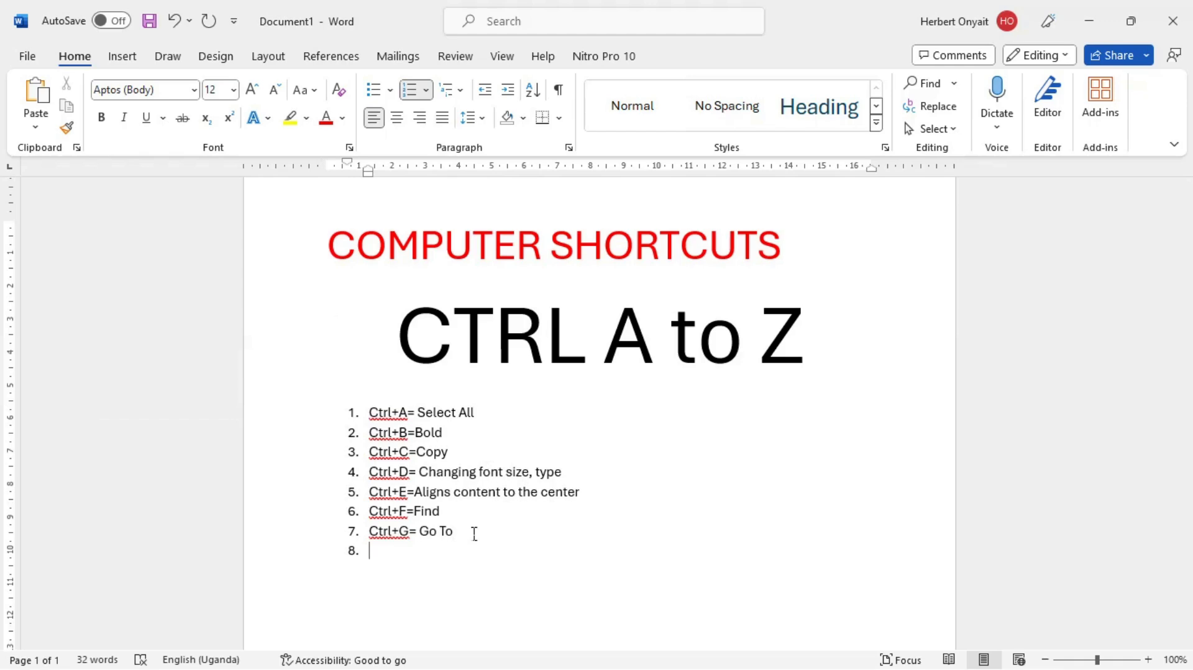
pyautogui.write('Ctrl+H=')
# Step: In the GOOD FONTS document, open the Find and Replace dialog to examine its Replace options
pyautogui.hotkey('alt', 'Tab')
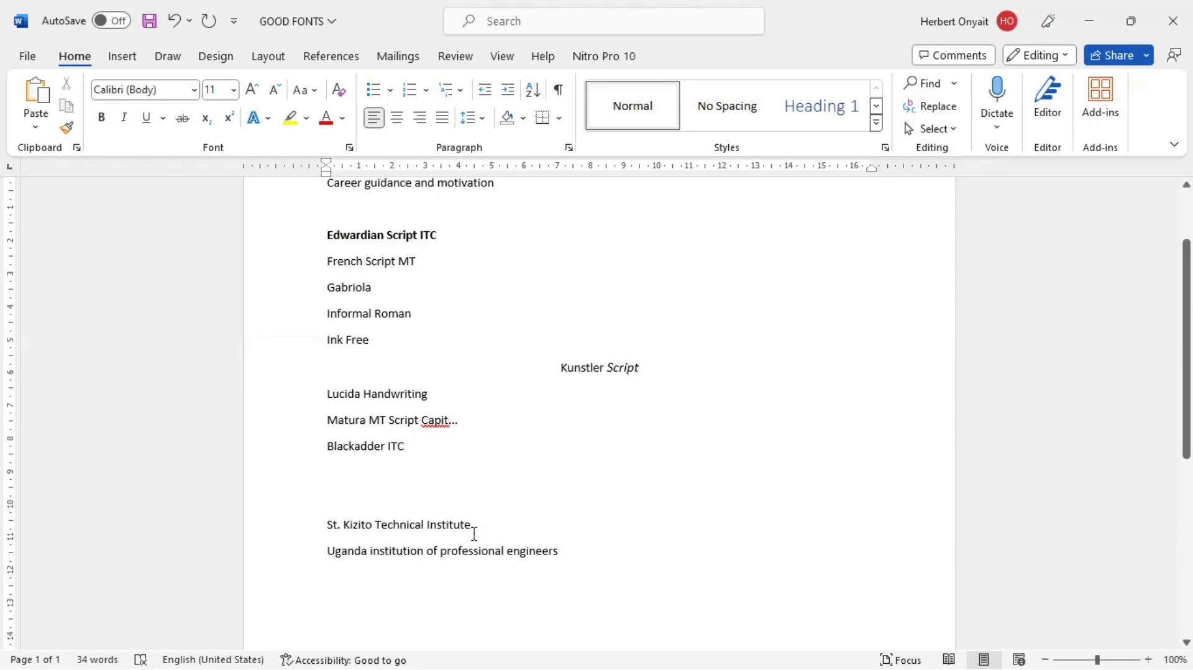
pyautogui.hotkey('ctrl', 'h')
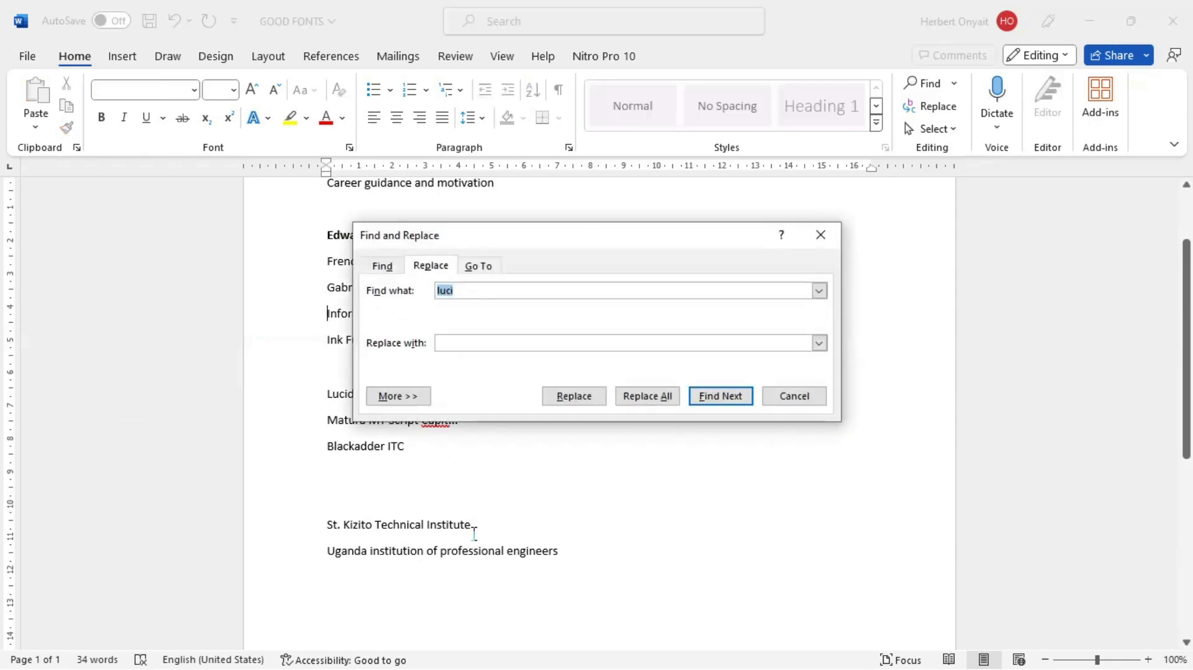
pyautogui.click(474, 533)
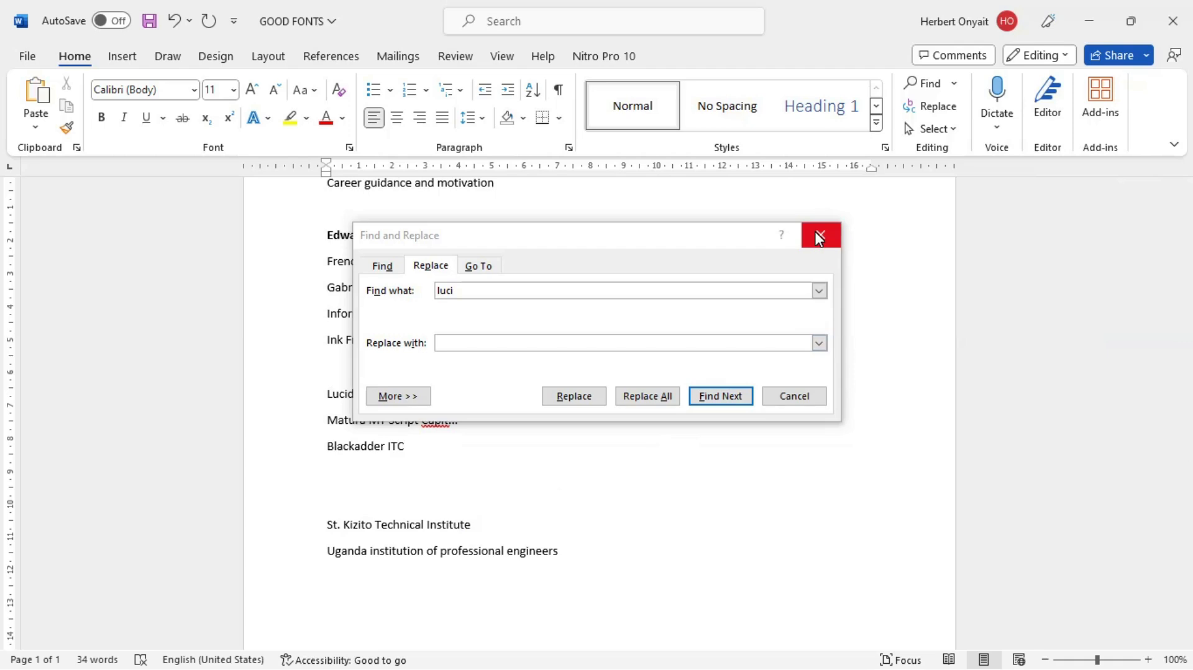
# Step: Return to Document1, close the Find and Replace dialog and complete the eighth list item with "Replace"
pyautogui.hotkey('alt', 'Tab')
pyautogui.press('Tab')
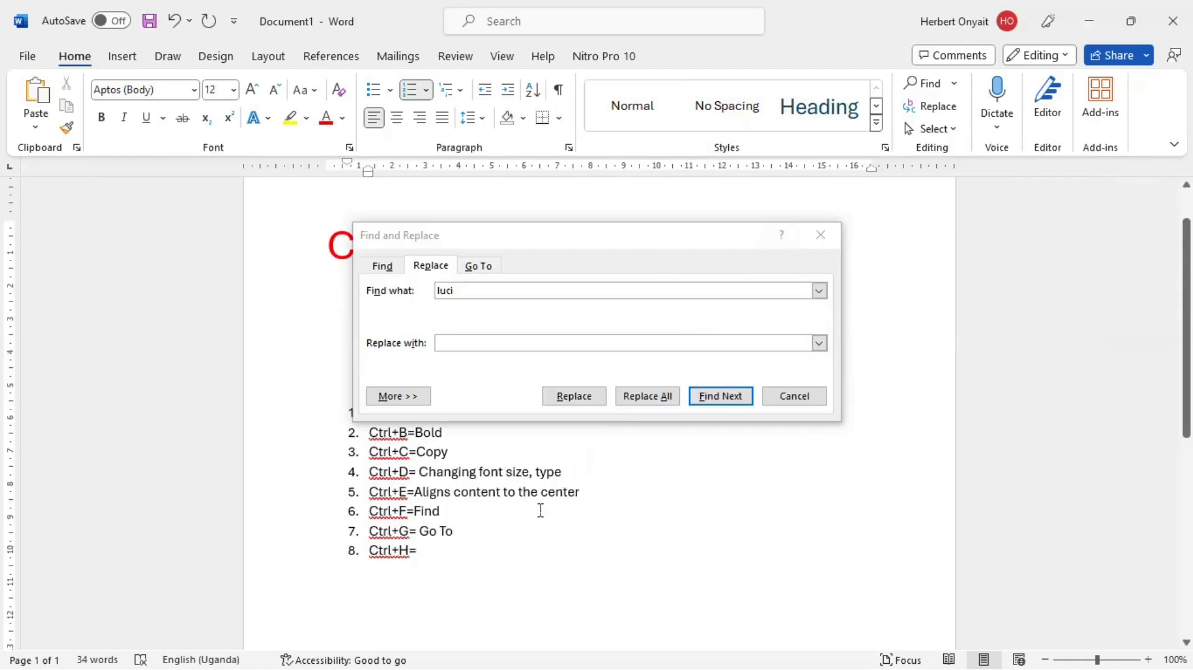
pyautogui.click(820, 235)
pyautogui.write('R')
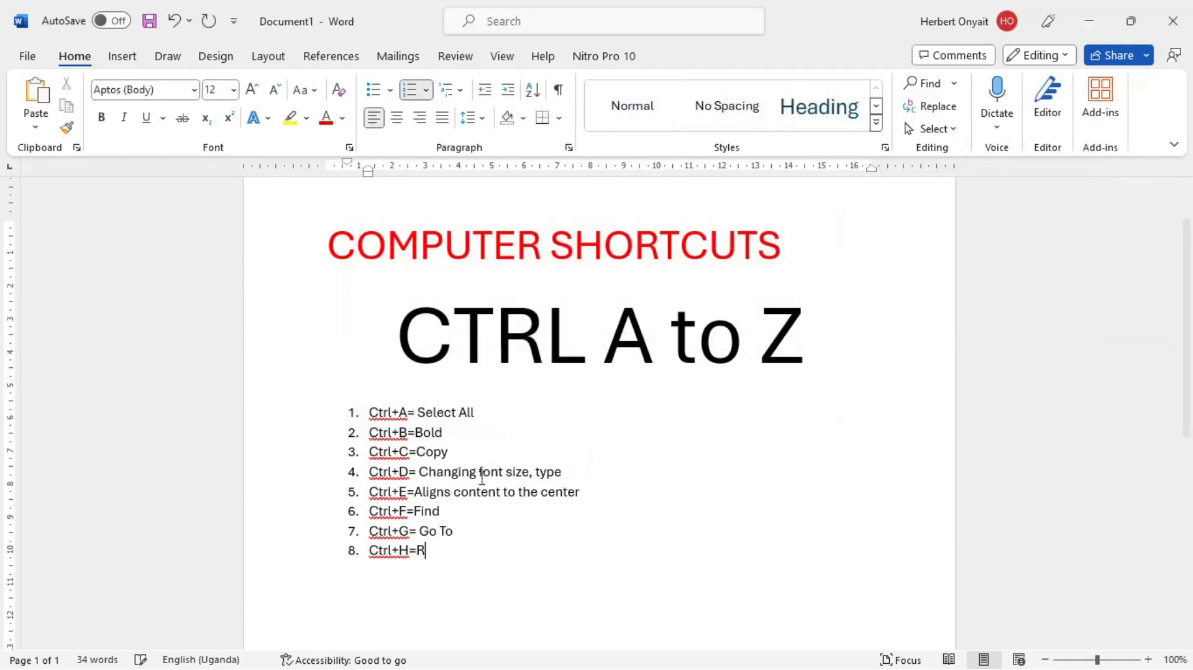
pyautogui.write('eplace')
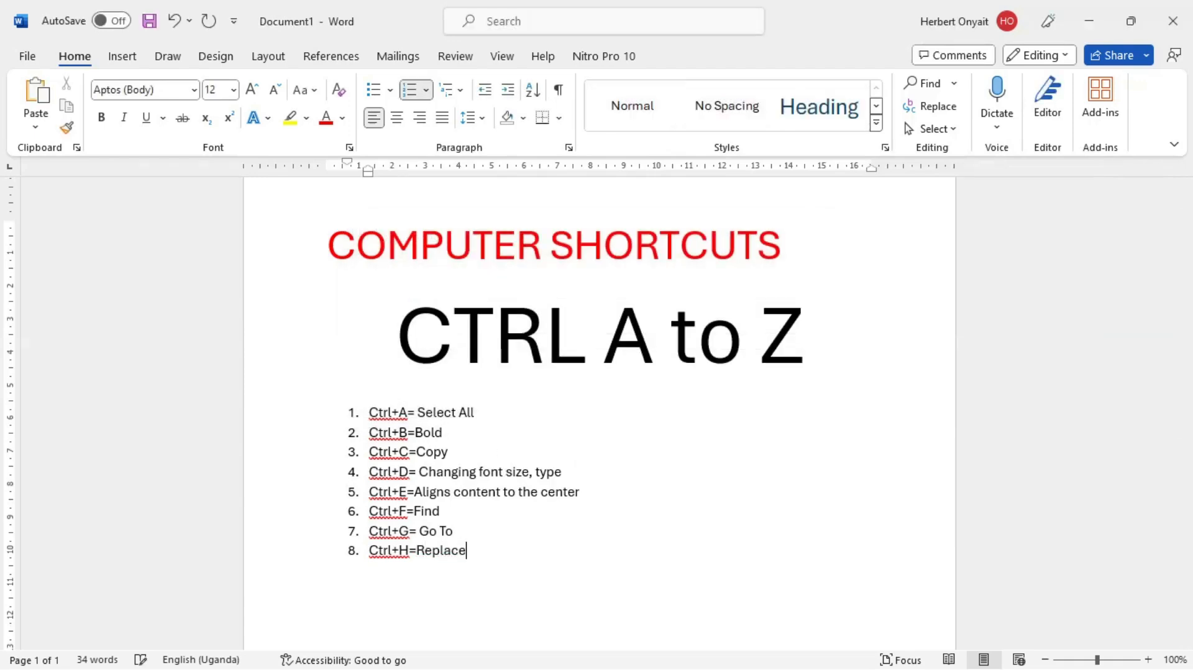
# Step: In the GOOD FONTS document, replace all occurrences of "lucida" with "italic", close the dialog and select the replaced word
pyautogui.hotkey('alt', 'Tab')
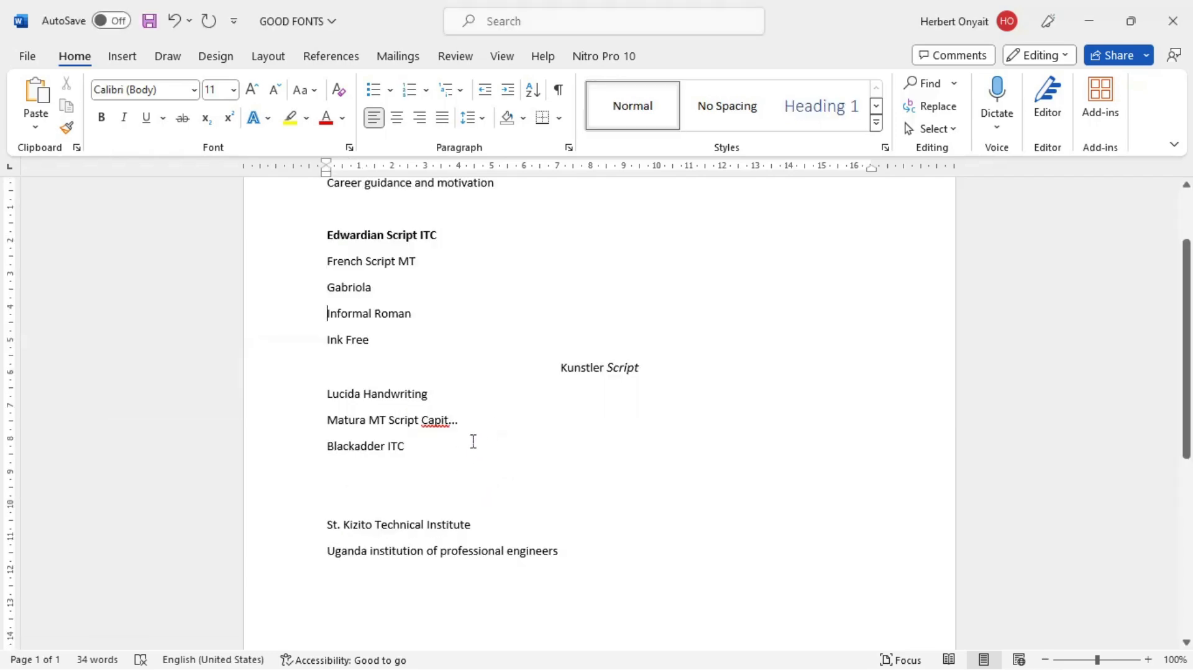
pyautogui.hotkey('ctrl', 'h')
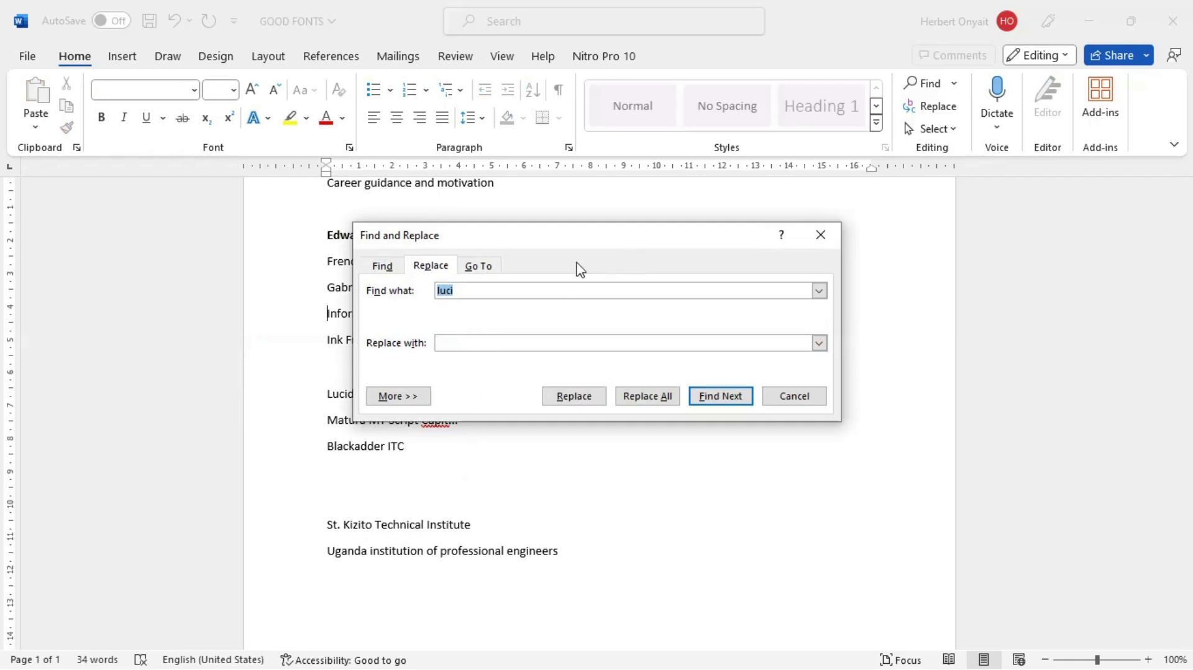
pyautogui.moveTo(573, 245); pyautogui.dragTo(768, 301)
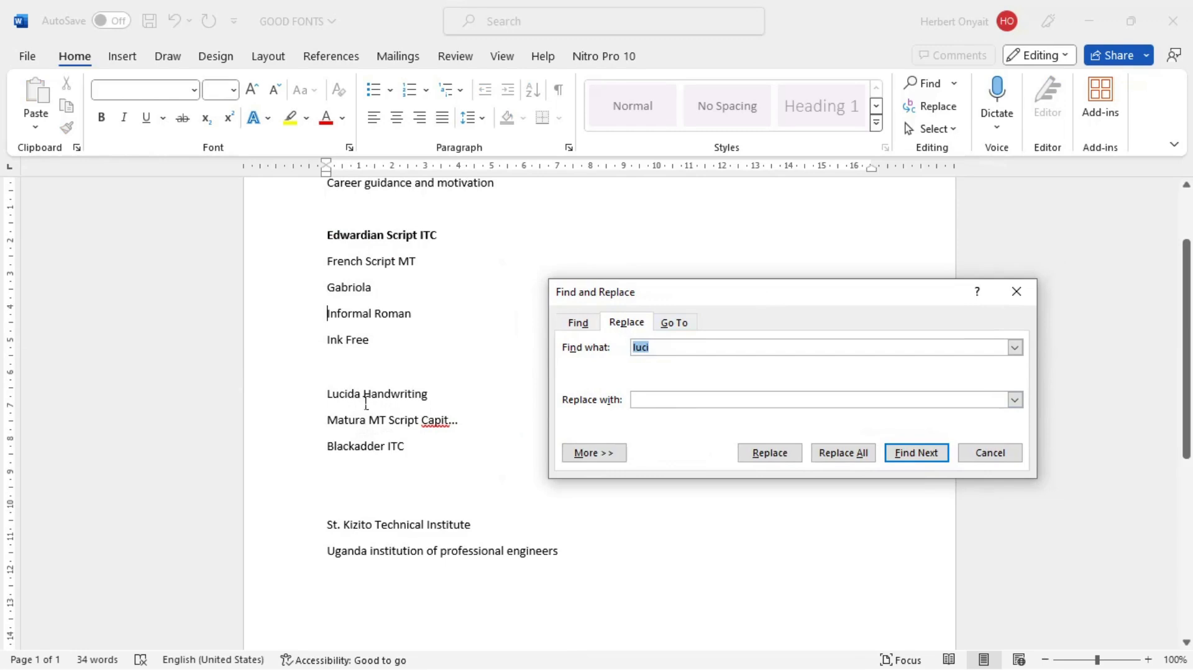
pyautogui.click(659, 353)
pyautogui.write('da')
pyautogui.click(678, 398)
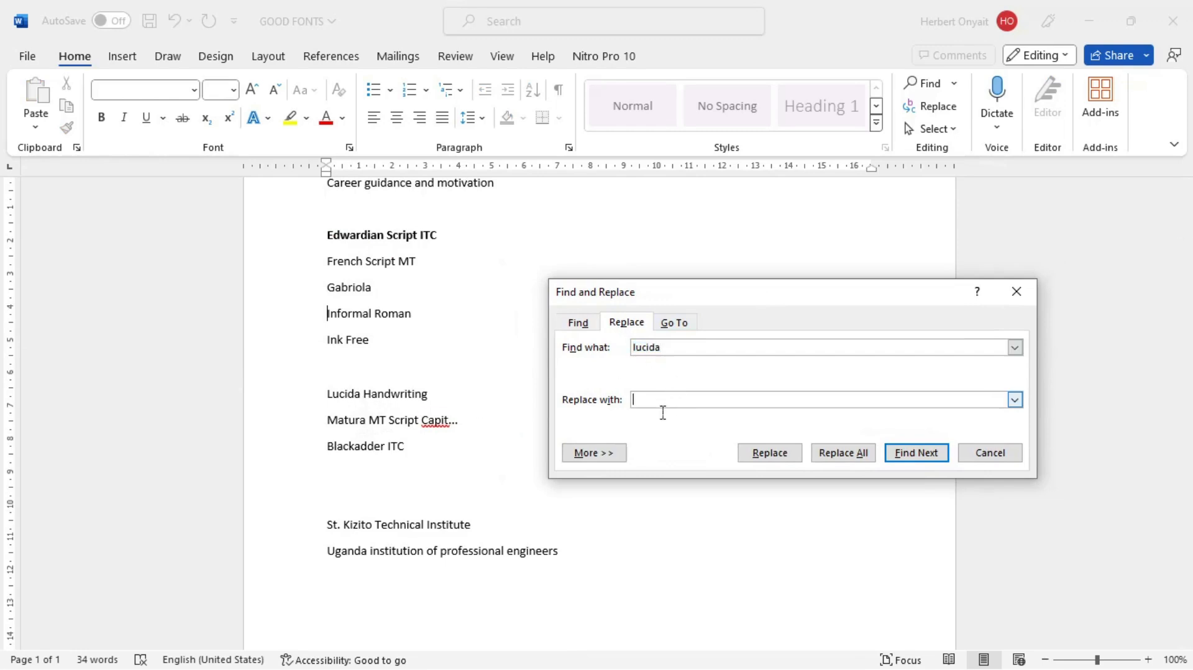
pyautogui.write('italic')
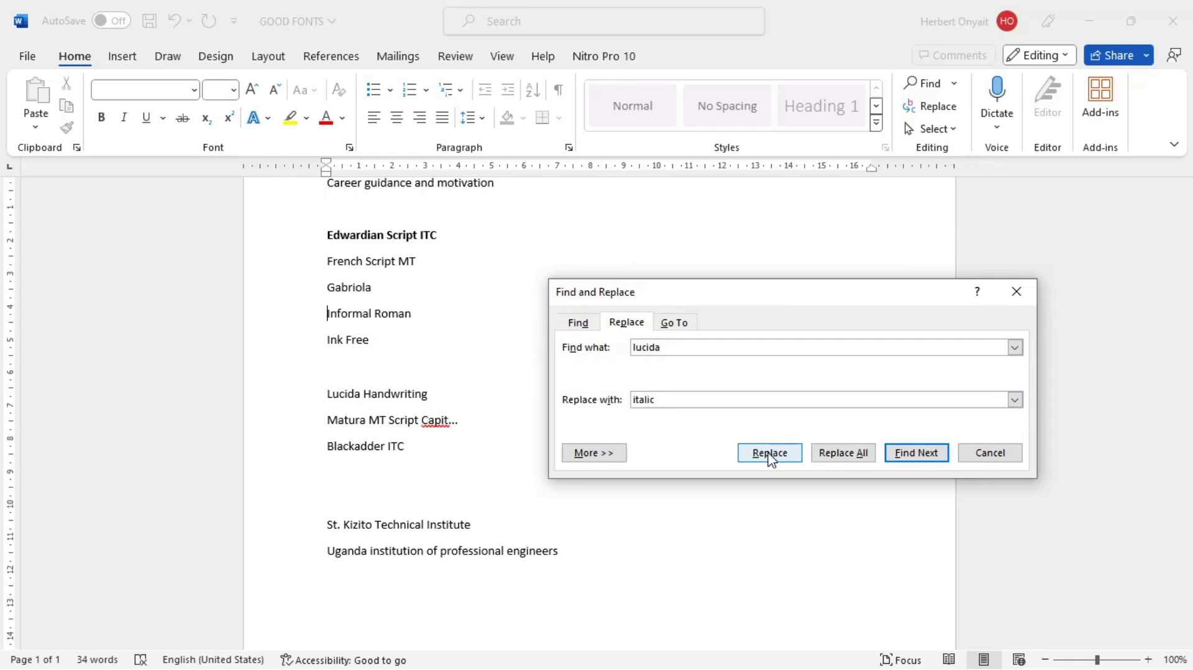
pyautogui.click(843, 463)
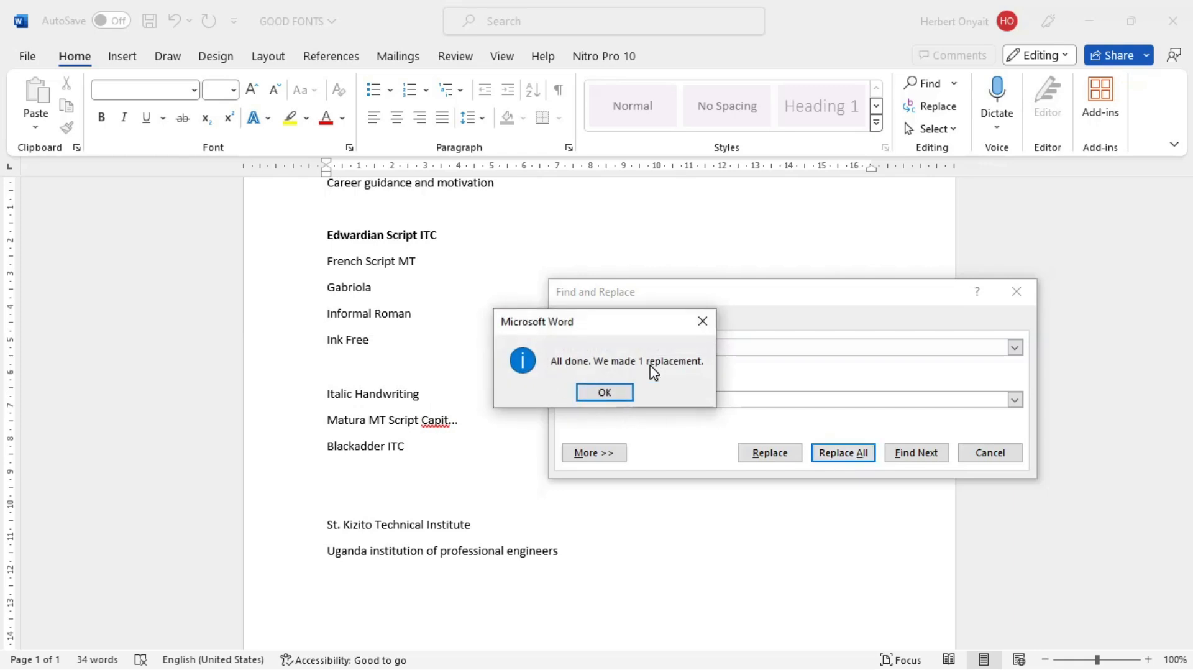
pyautogui.click(605, 393)
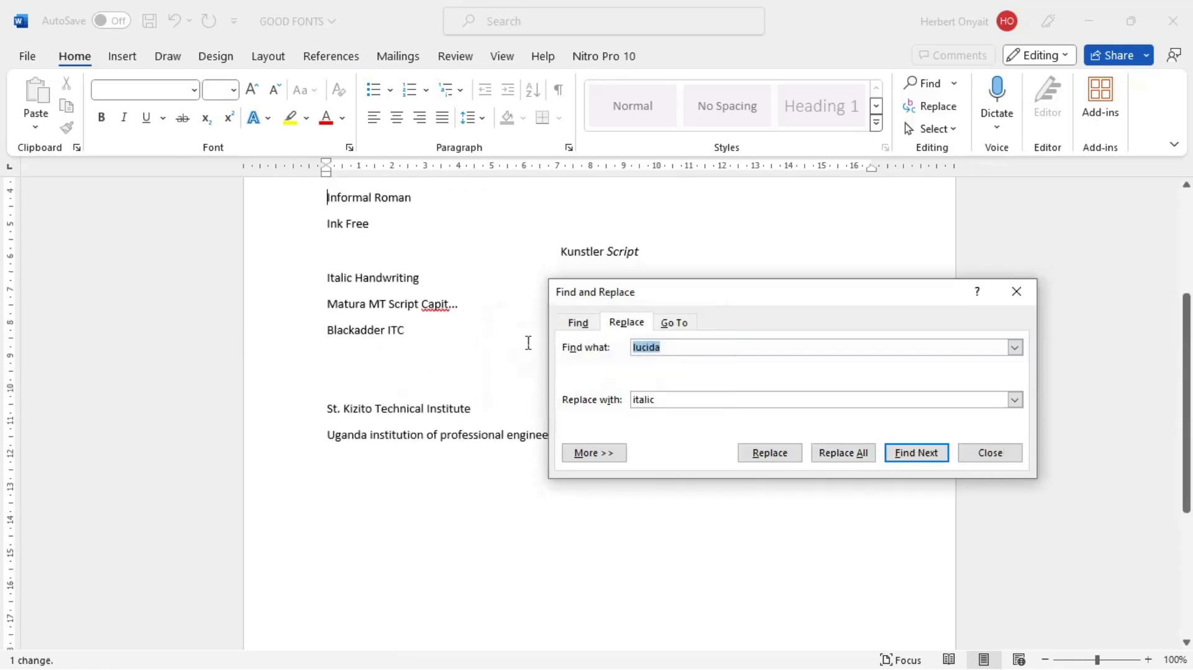
pyautogui.click(1017, 291)
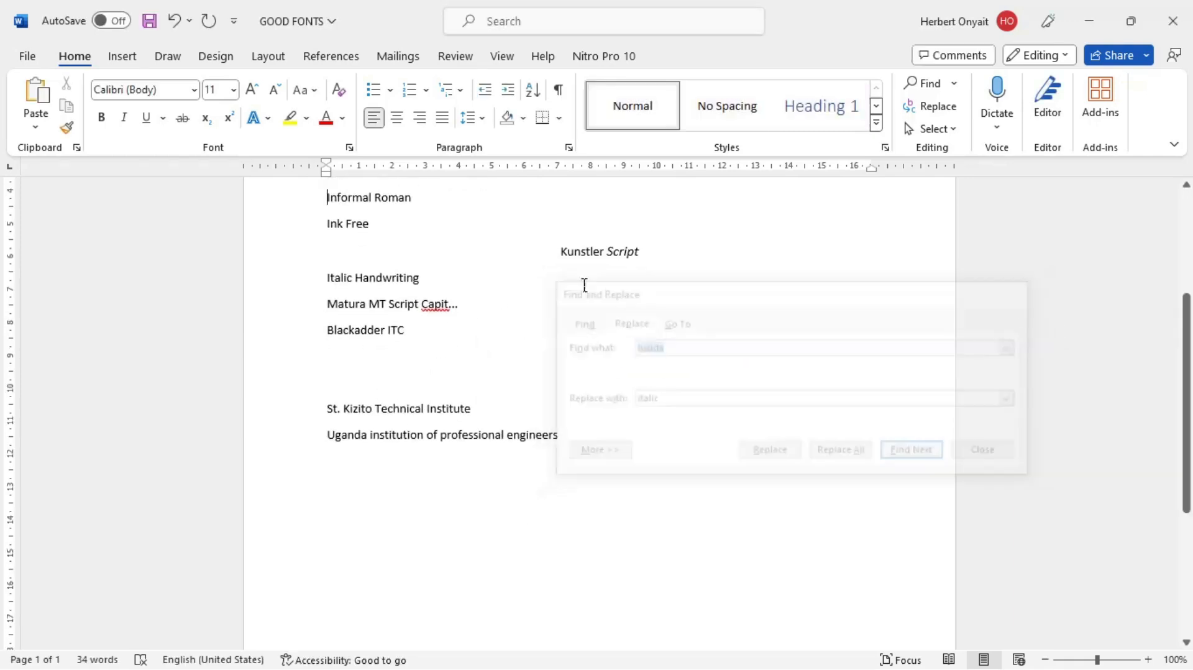
pyautogui.doubleClick(329, 281)
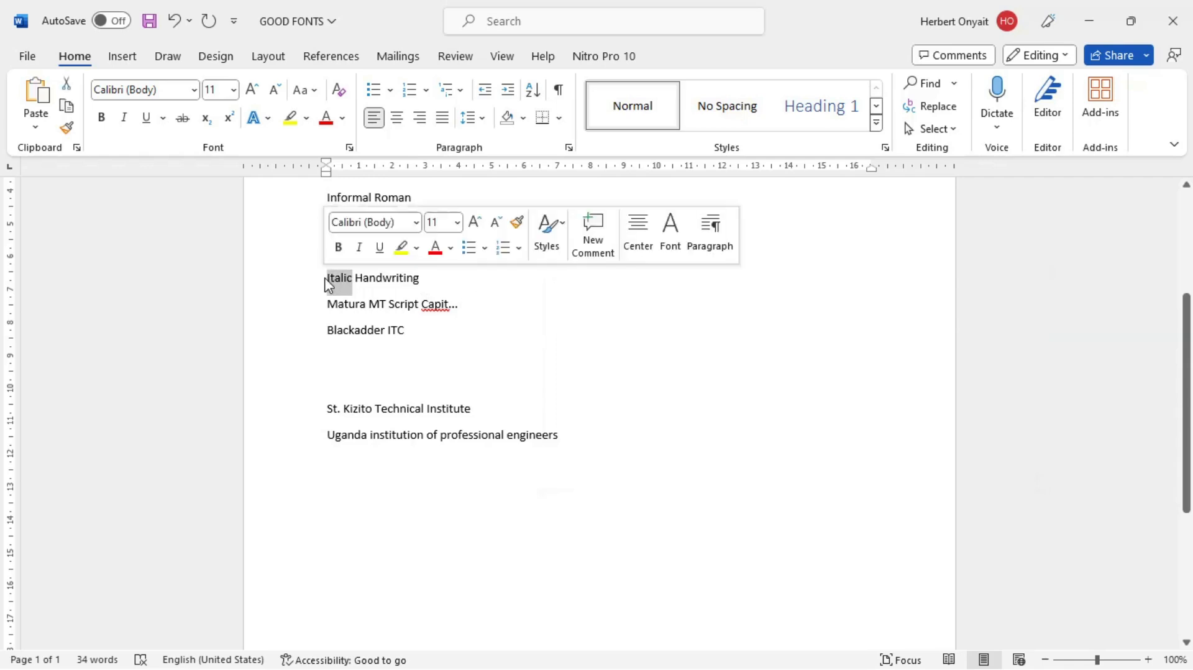
# Step: Return to Document1 and add "Ctrl+I=Italic" as the ninth item of the numbered list
pyautogui.hotkey('alt', 'Tab')
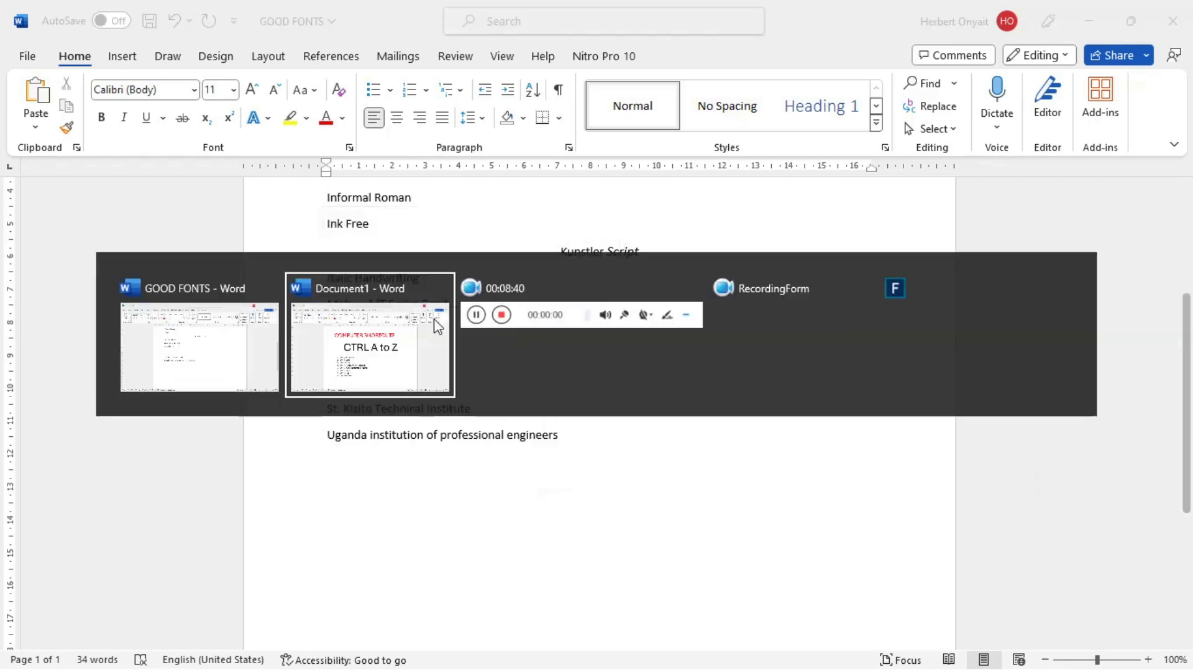
pyautogui.press('Return')
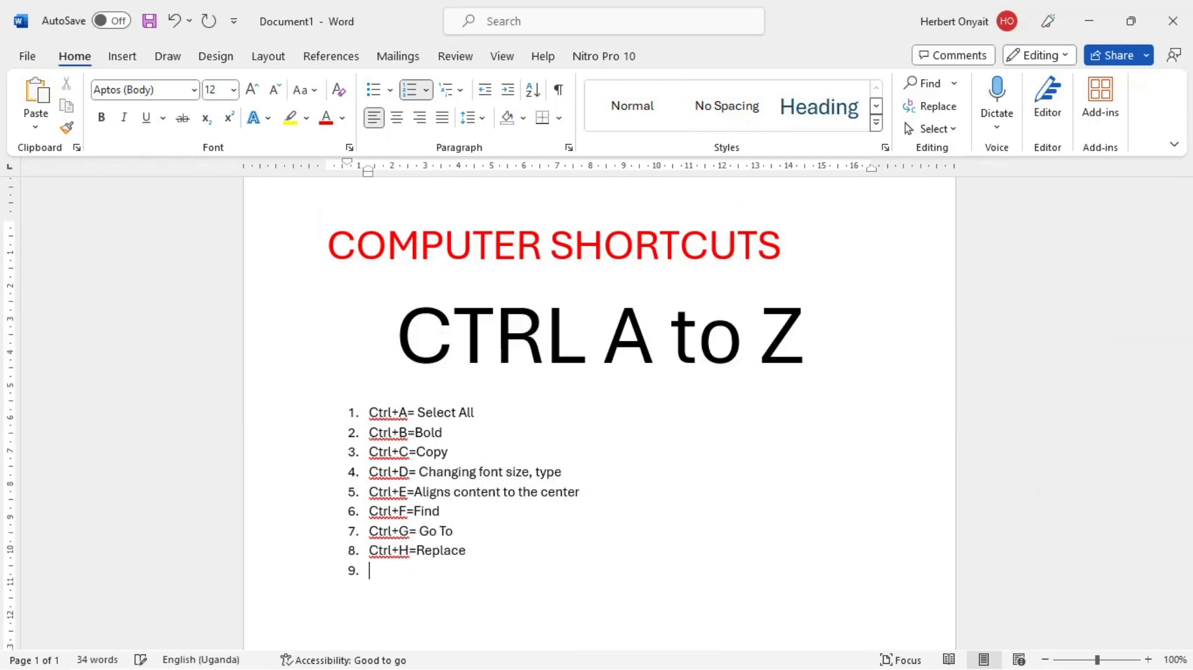
pyautogui.write('ctrl+I=Italic')
# Step: In the GOOD FONTS document, italicize the "Blackadder ITC" line
pyautogui.hotkey('alt', 'Tab')
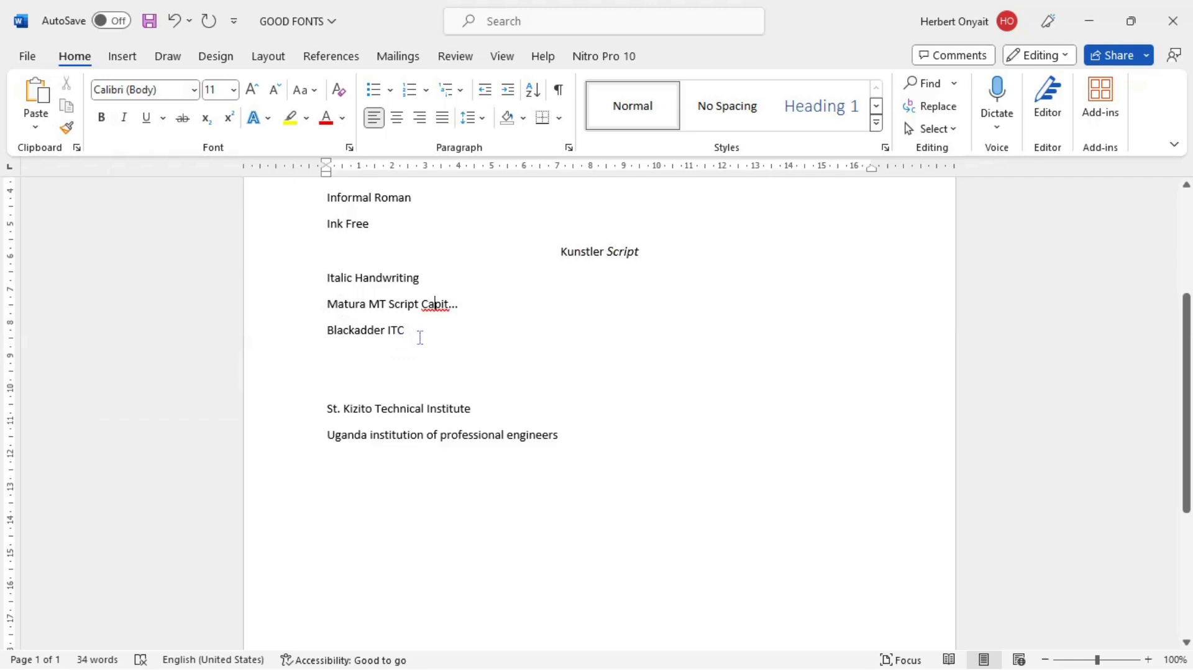
pyautogui.moveTo(420, 337); pyautogui.dragTo(329, 333)
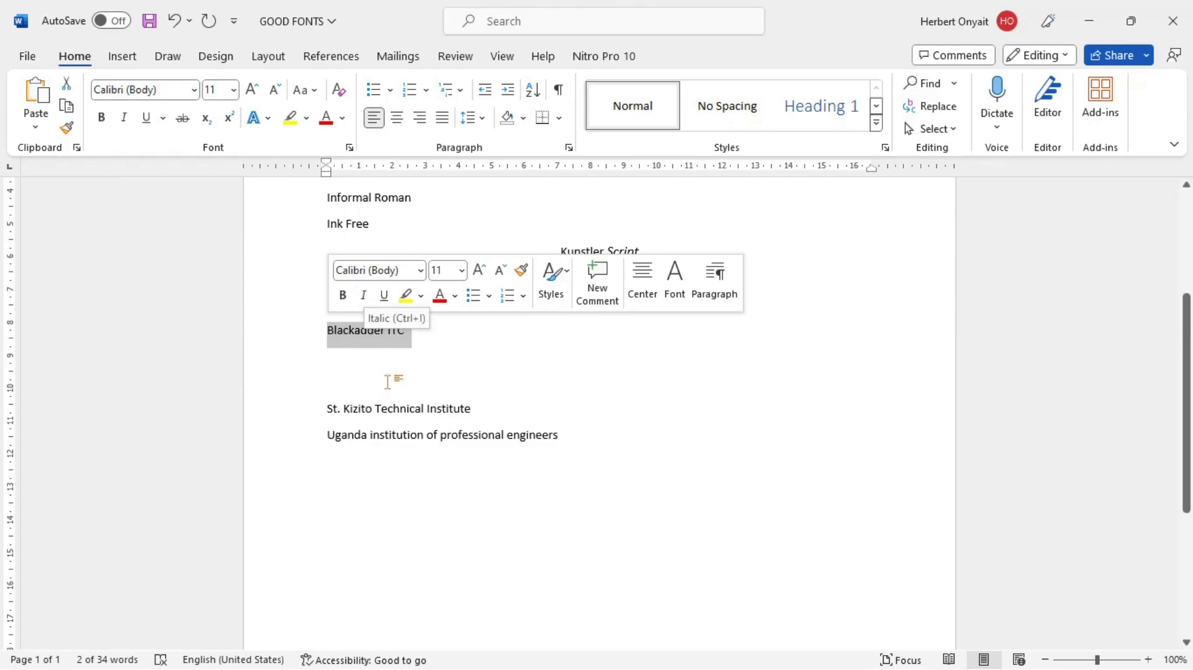
pyautogui.click(385, 339)
pyautogui.moveTo(427, 335); pyautogui.dragTo(347, 341)
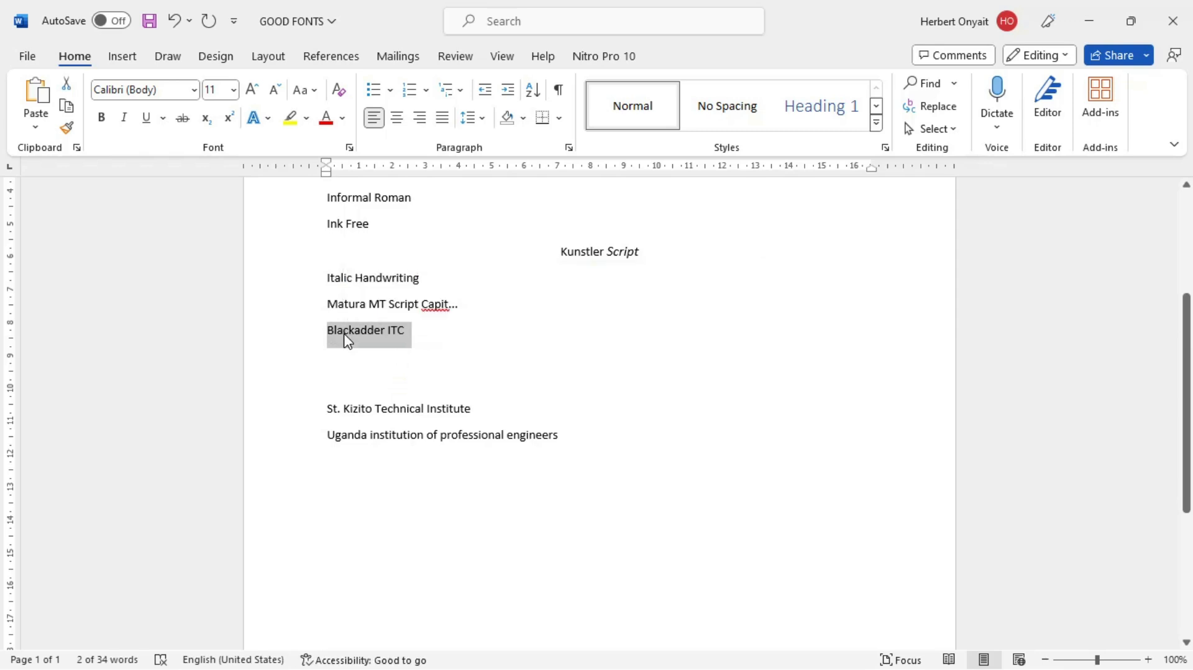
pyautogui.hotkey('ctrl', 'i')
# Step: Apply italics to the entire GOOD FONTS document, undo it and clear the selection
pyautogui.hotkey('ctrl', 'a')
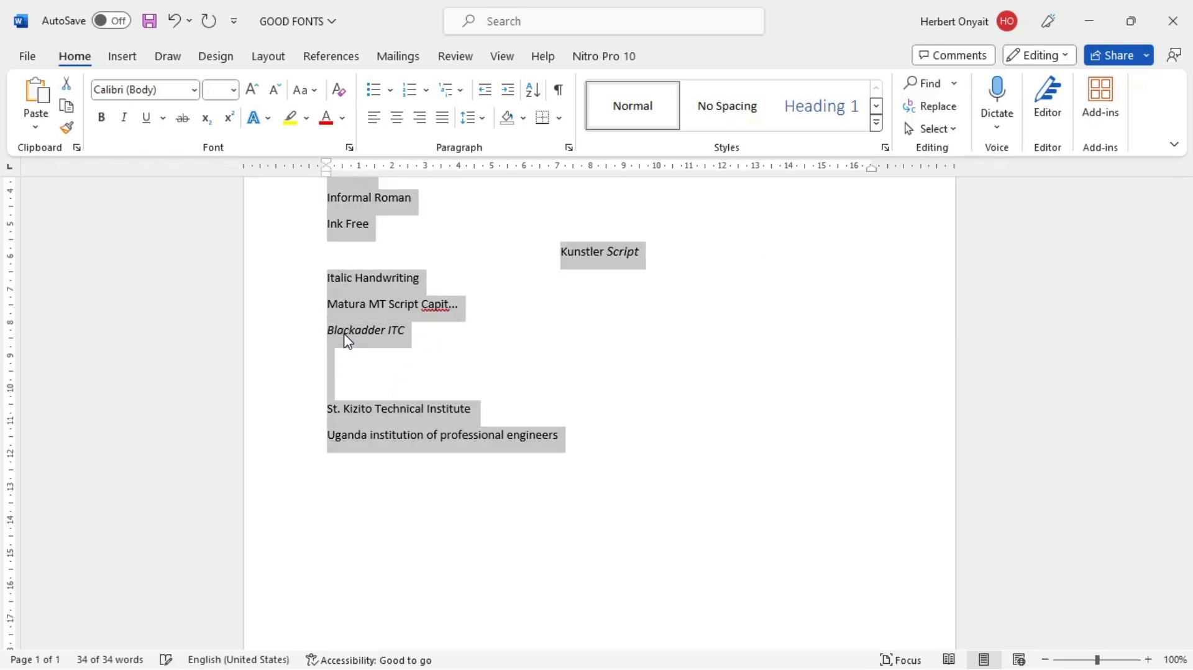
pyautogui.hotkey('ctrl', 'i')
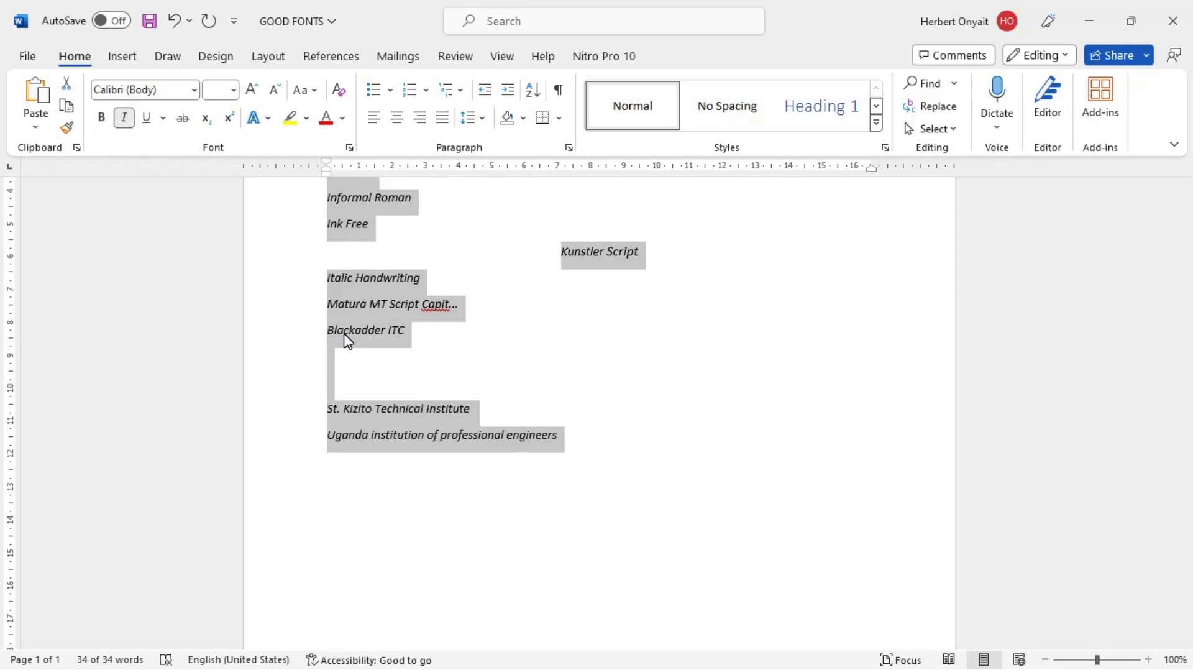
pyautogui.click(377, 278)
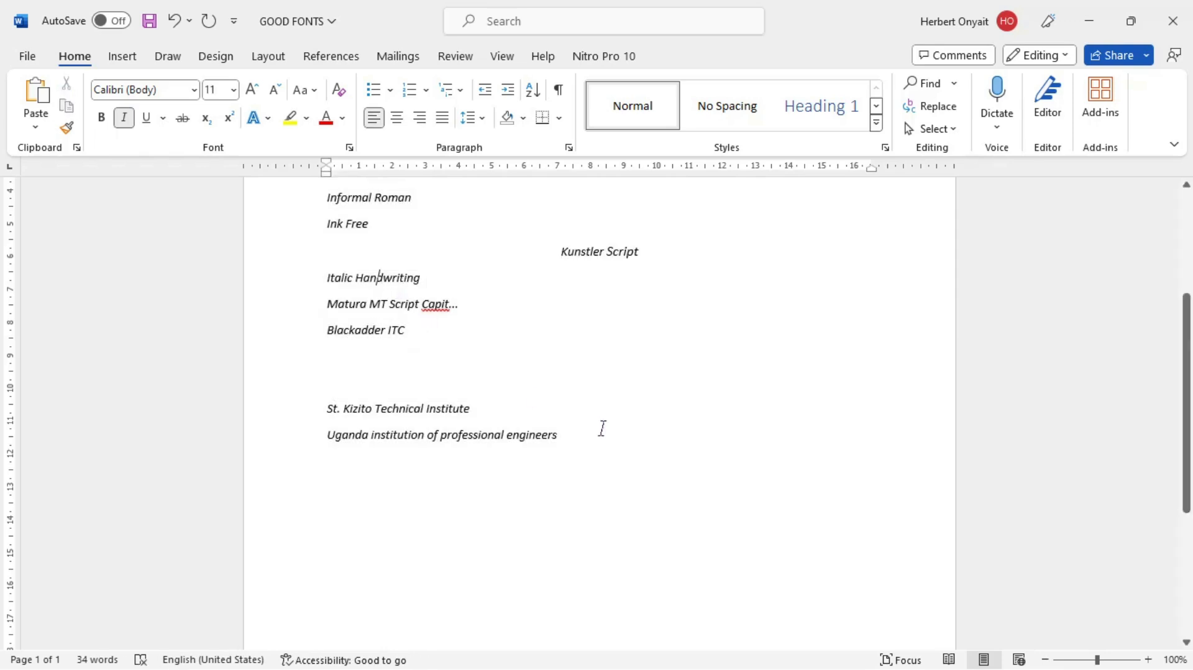
pyautogui.hotkey('ctrl', 'z')
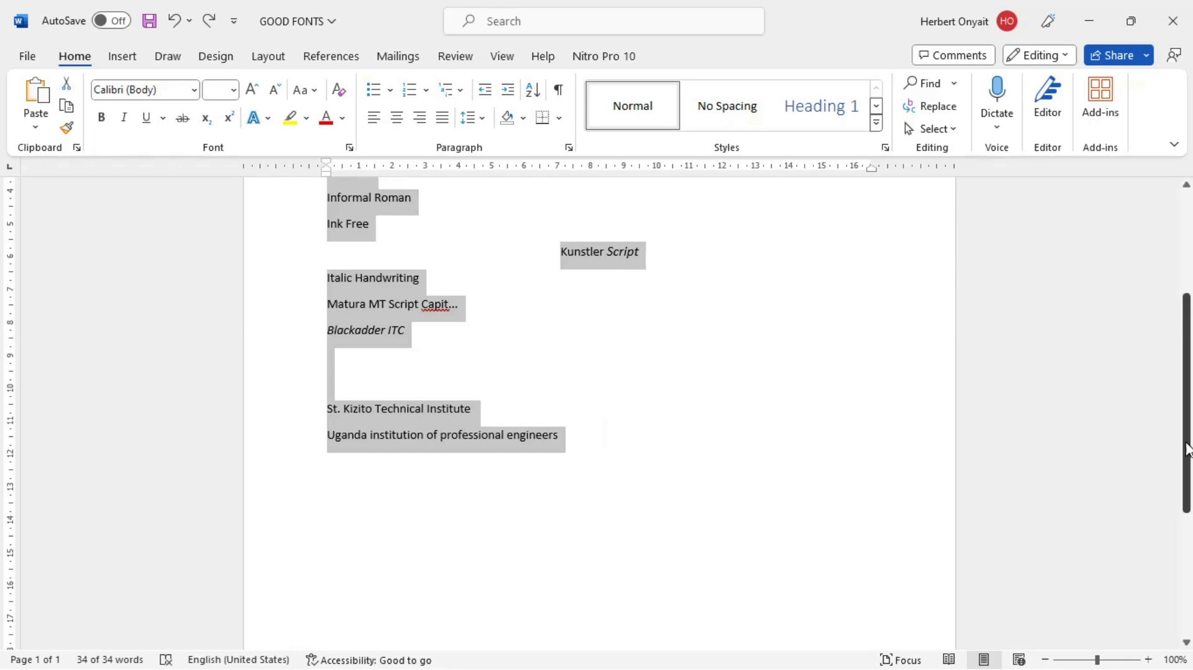
pyautogui.moveTo(1188, 447); pyautogui.dragTo(1186, 318)
pyautogui.click(439, 388)
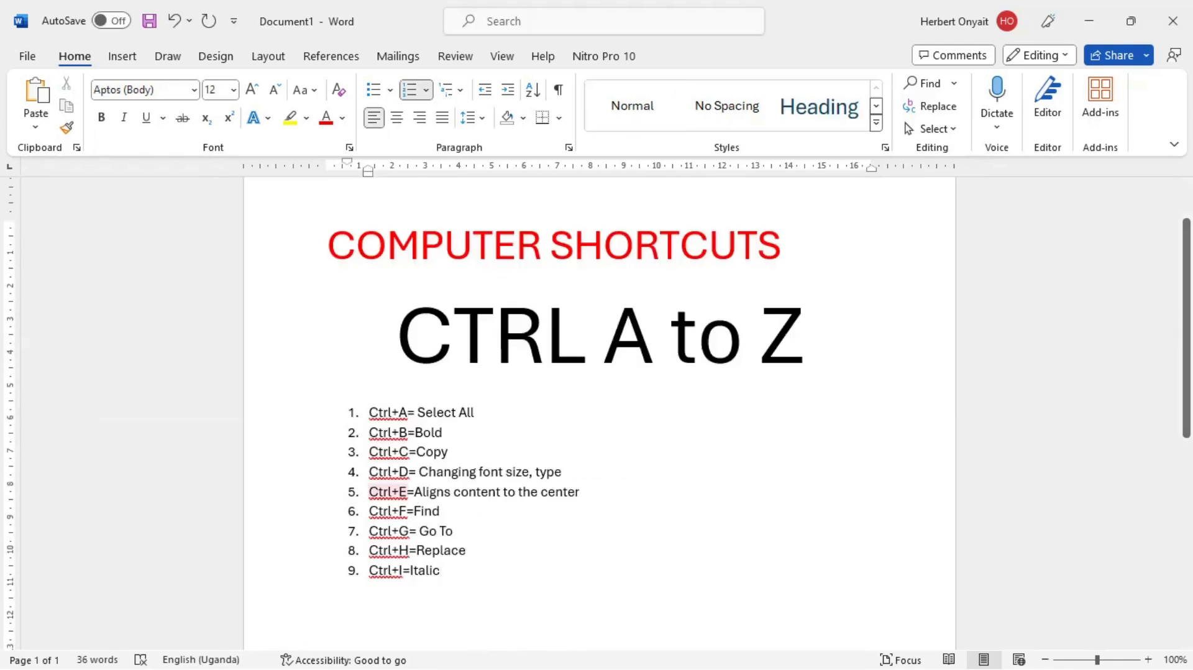
# Step: Return to Document1 and add "Ctrl+J=Justify" as the tenth item of the numbered list
pyautogui.press('Return')
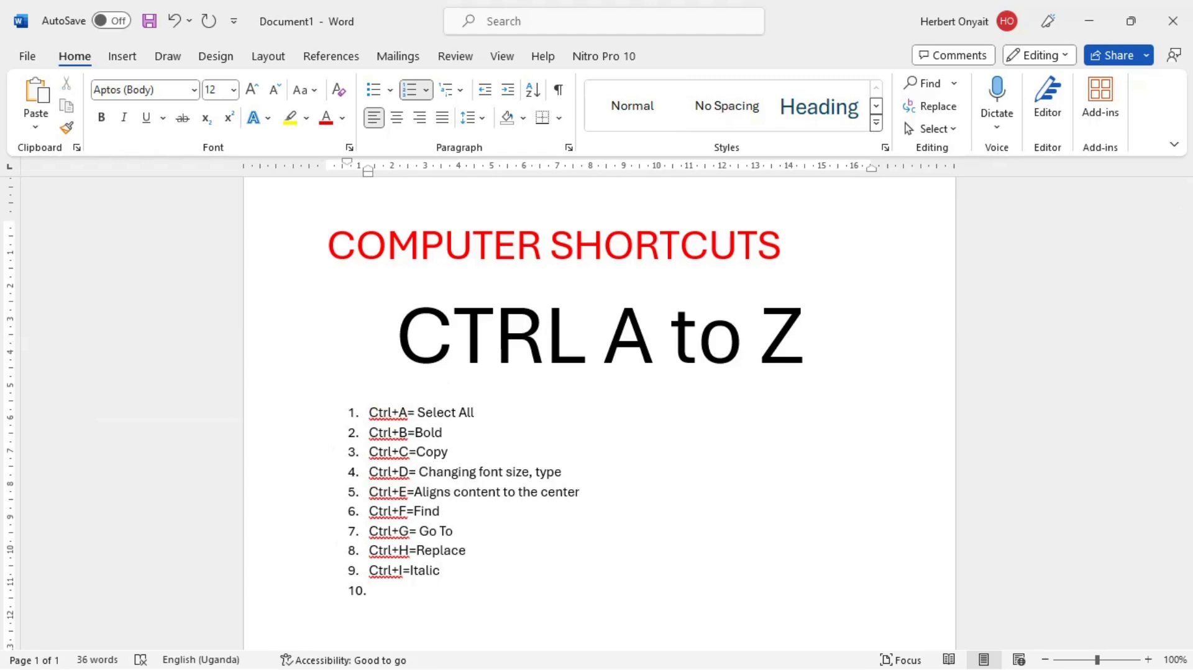
pyautogui.write('ctrl+J=justify')
pyautogui.press('Left')
pyautogui.press('Left')
pyautogui.press('Left')
pyautogui.press('BackSpace')
pyautogui.write('J')
# Step: In the GOOD FONTS document, justify the lines from "Edwardian Script ITC" to "Gabriola" and set them back to left alignment
pyautogui.hotkey('alt', 'Tab')
pyautogui.moveTo(288, 388); pyautogui.dragTo(286, 347)
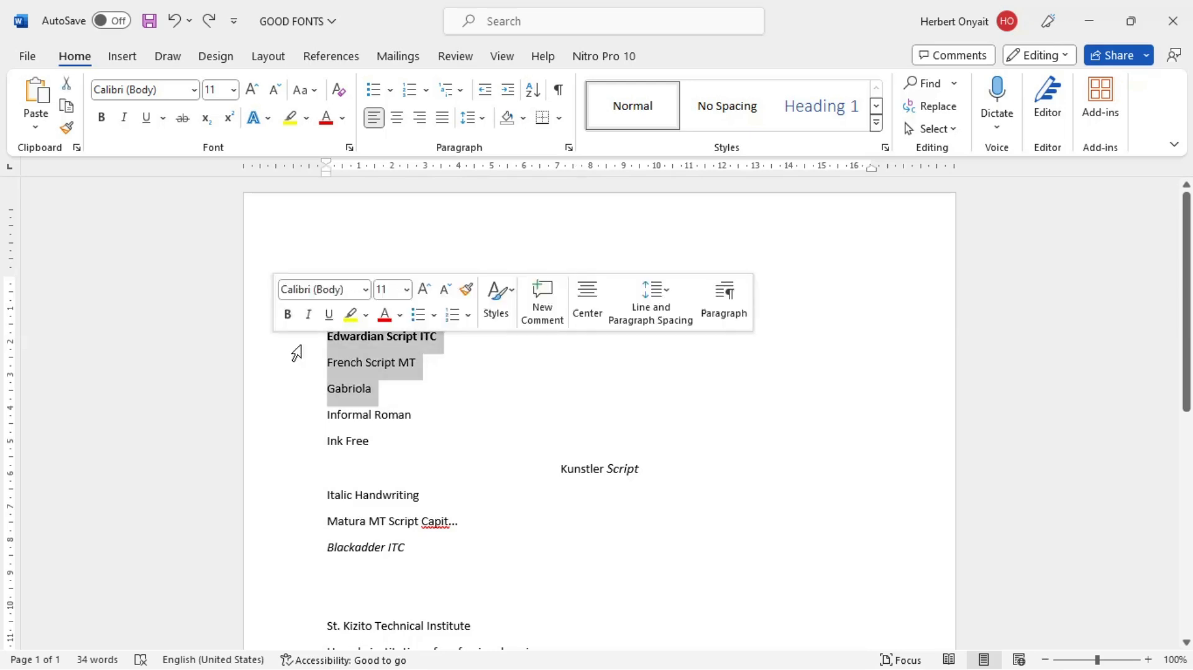
pyautogui.hotkey('ctrl', 'j')
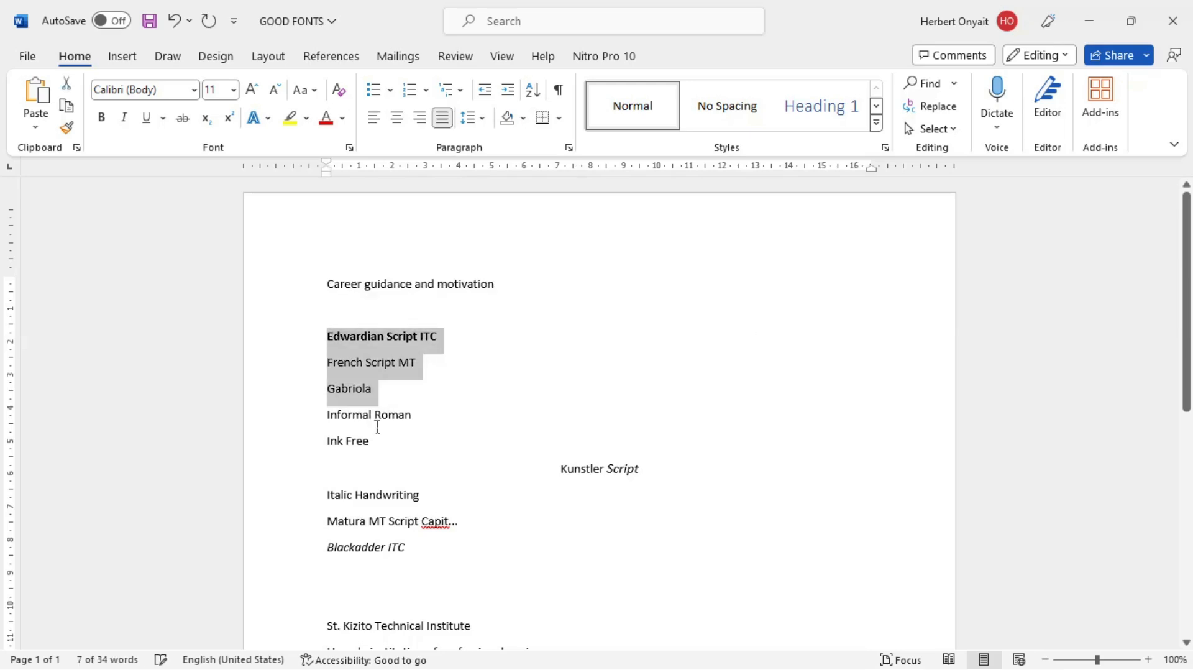
pyautogui.hotkey('ctrl', 'l')
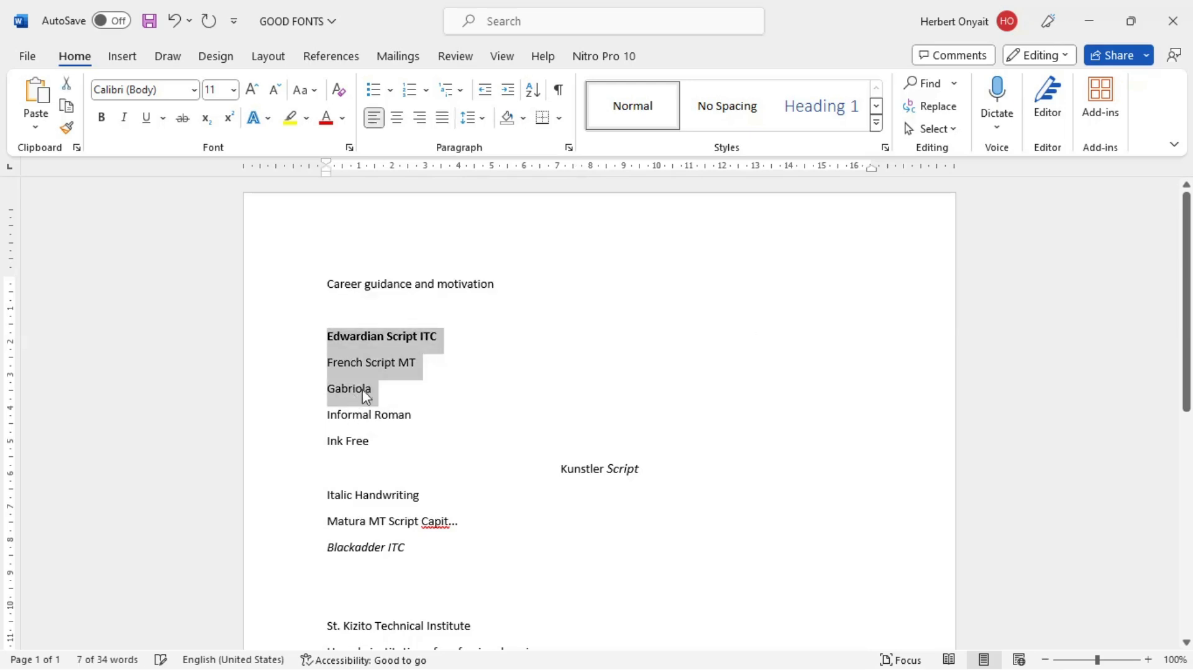
pyautogui.click(365, 389)
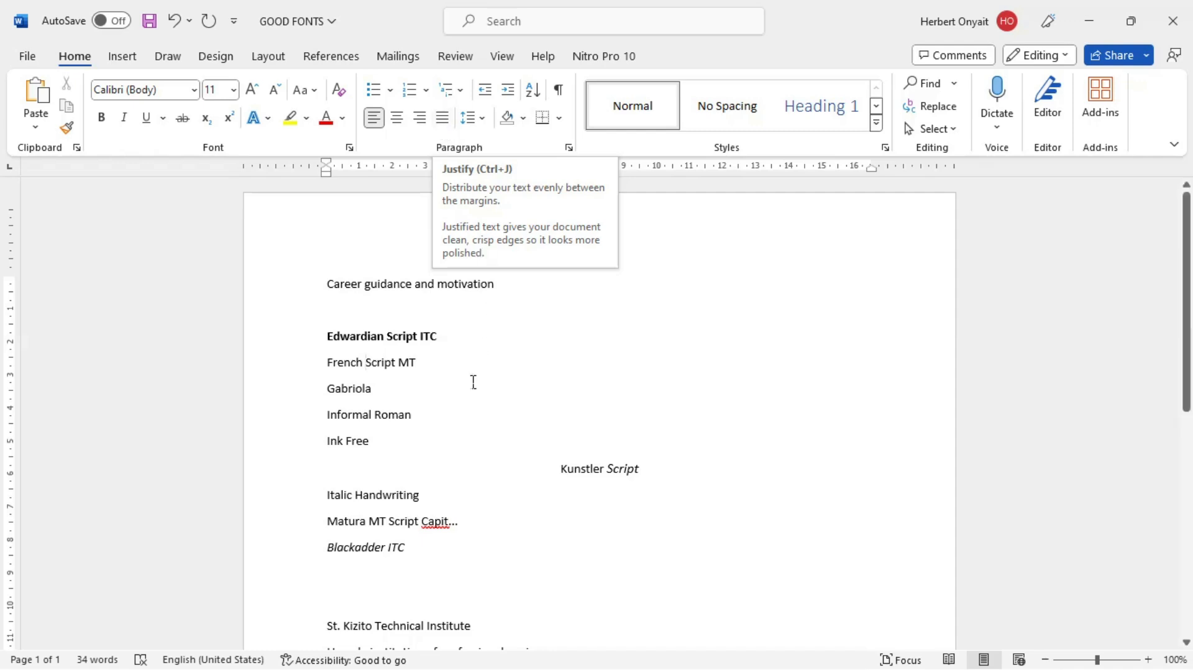
# Step: Switch the "Gabriola" line repeatedly between justified and left alignment, ending with left alignment
pyautogui.moveTo(392, 400); pyautogui.dragTo(325, 399)
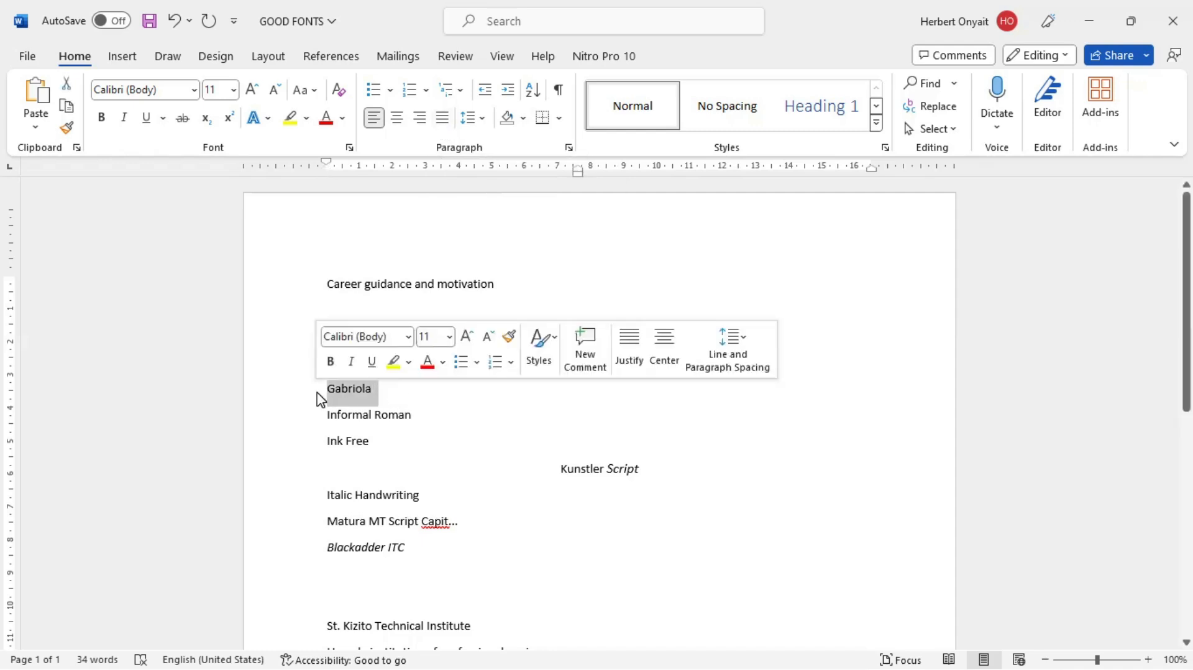
pyautogui.hotkey('ctrl', 'j')
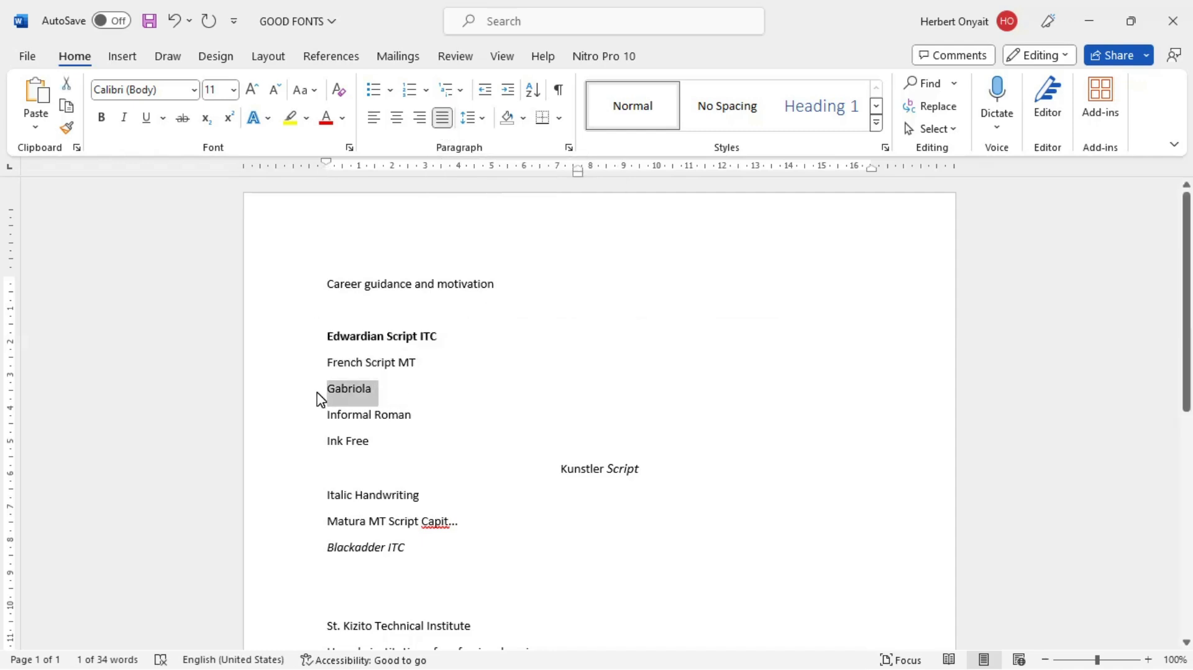
pyautogui.hotkey('ctrl', 'l')
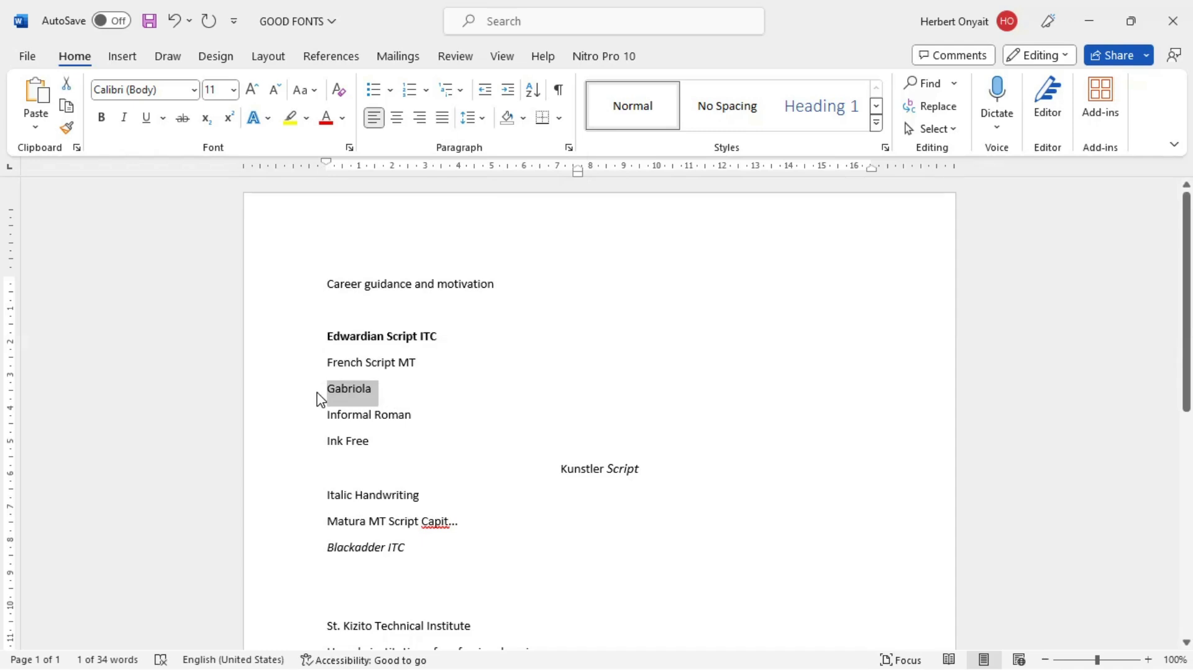
pyautogui.hotkey('ctrl', 'j')
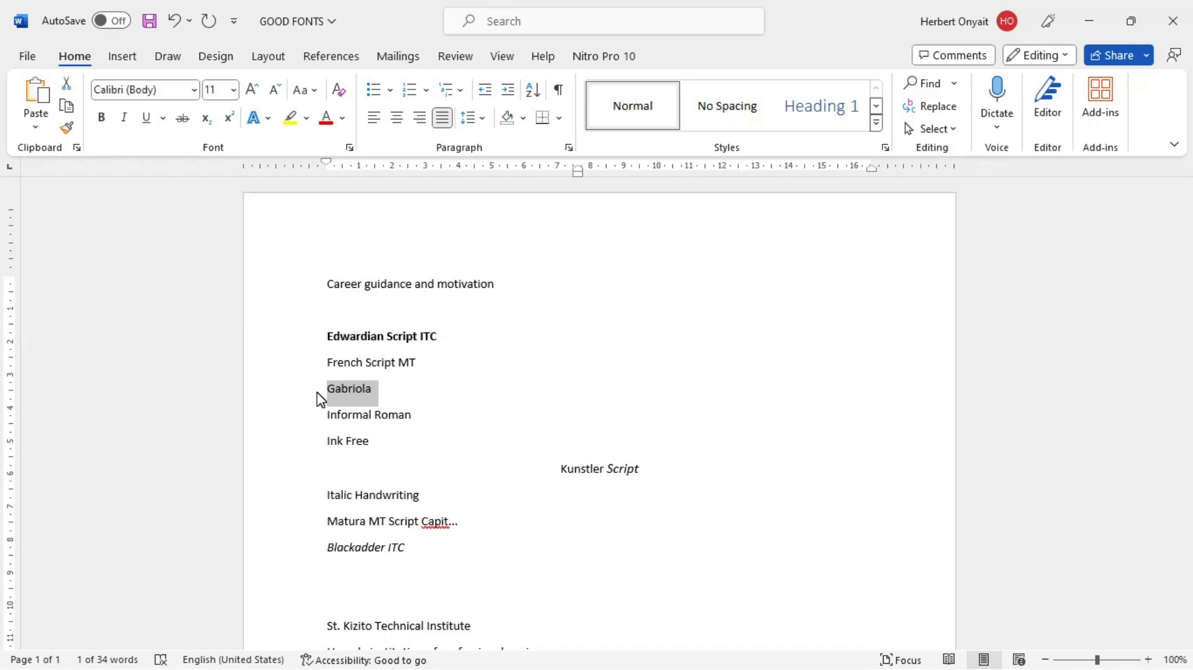
pyautogui.click(443, 119)
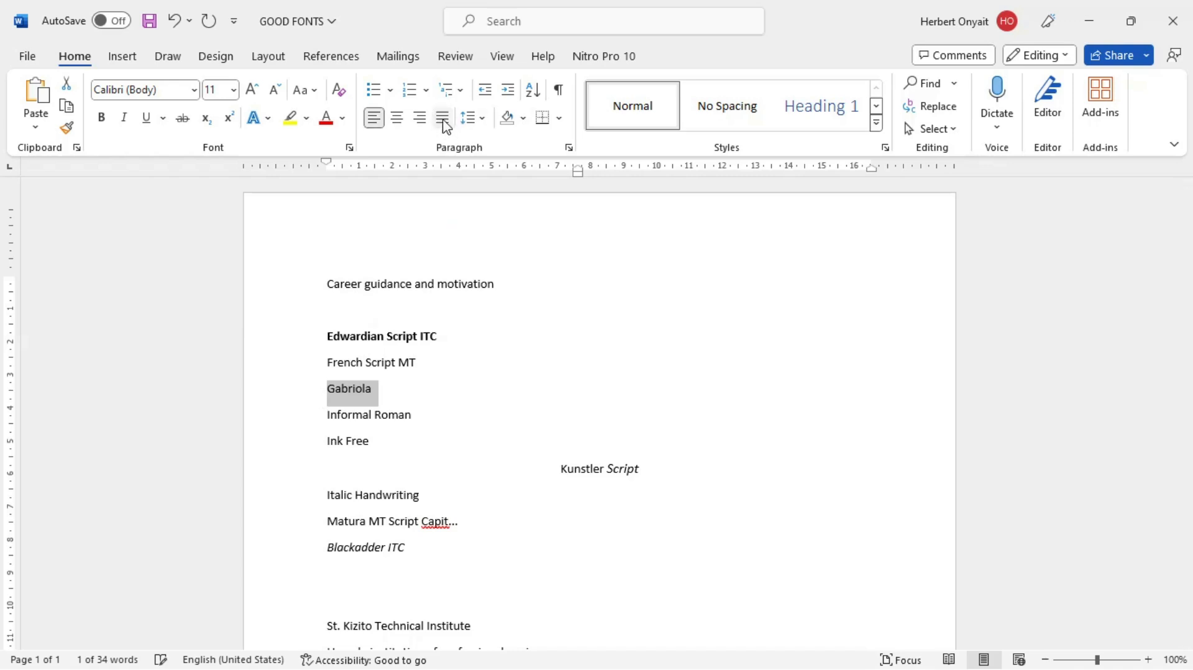
pyautogui.click(446, 126)
pyautogui.click(444, 120)
pyautogui.click(443, 118)
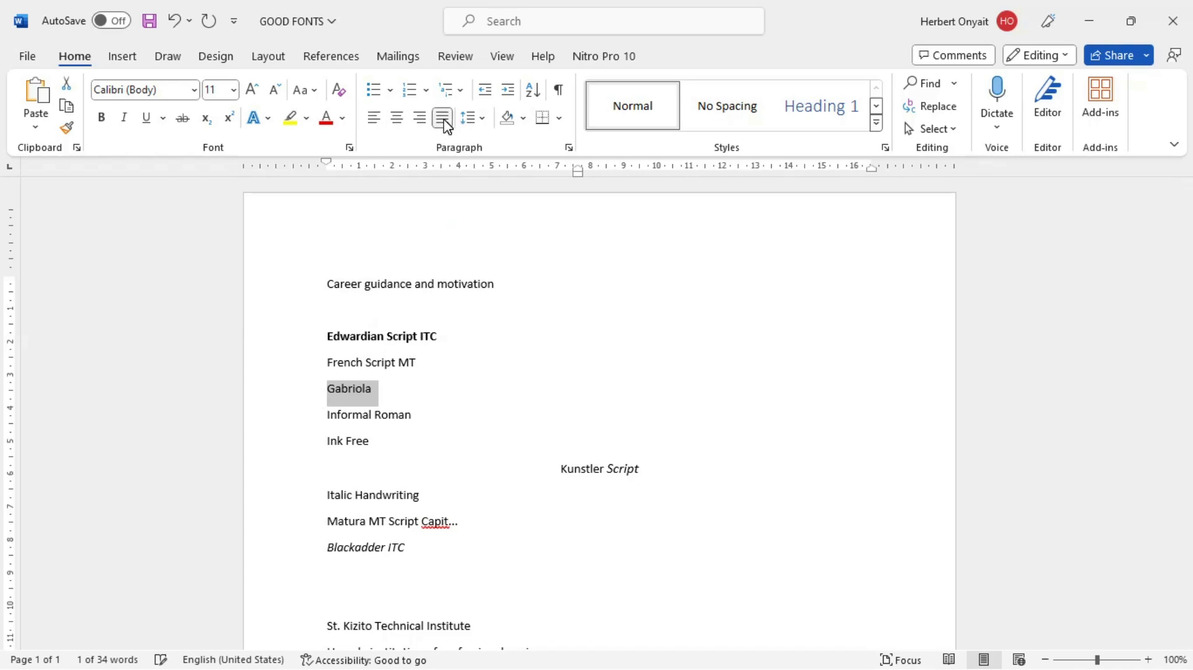
pyautogui.click(374, 394)
pyautogui.click(443, 119)
# Step: Return to Document1 and add "Ctrl+K=Hyperlinking" as the eleventh item of the numbered list
pyautogui.hotkey('alt', 'Tab')
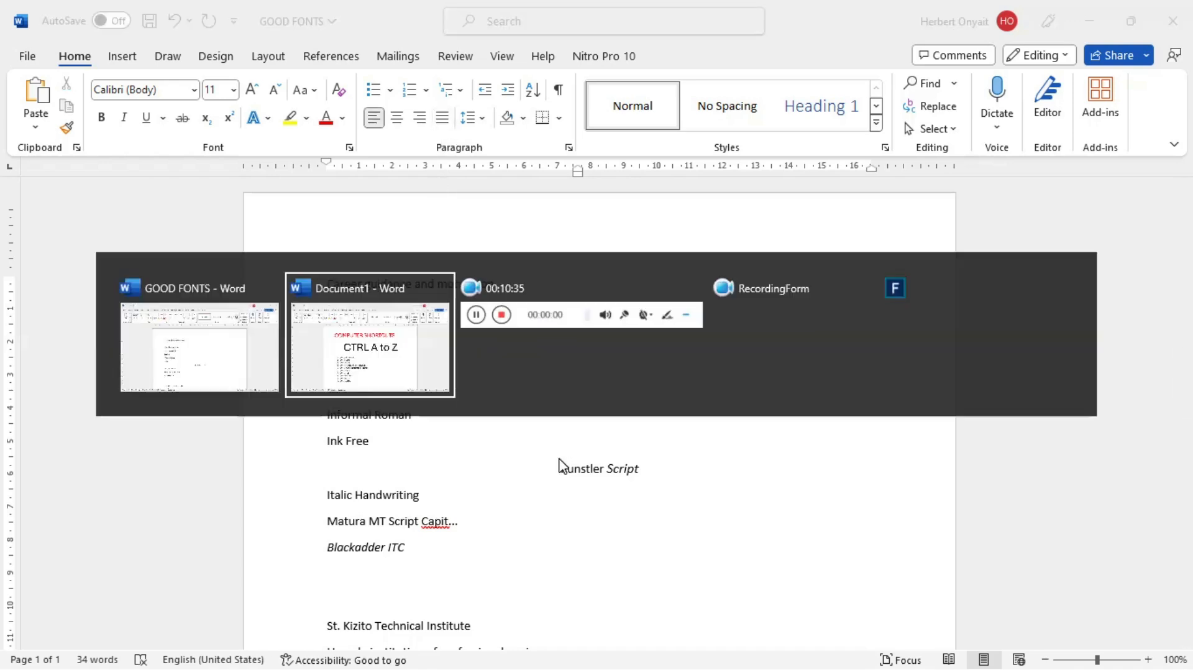
pyautogui.press('Return')
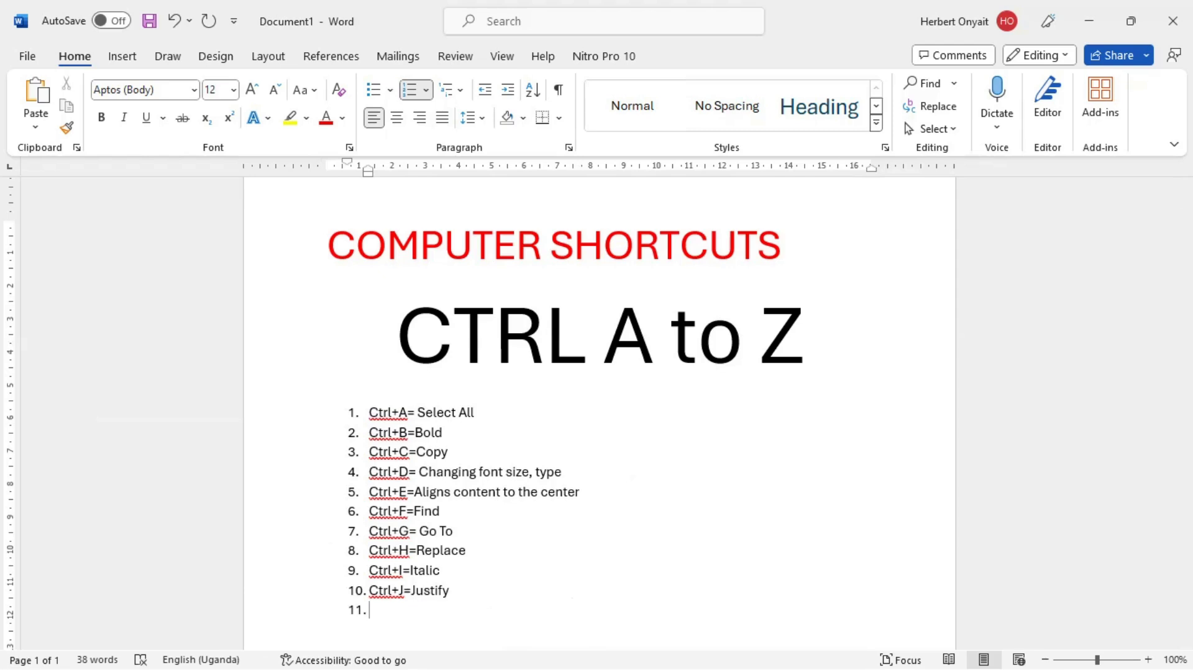
pyautogui.write('ctrl+k')
pyautogui.press('BackSpace')
pyautogui.write('K=Hp')
pyautogui.press('BackSpace')
pyautogui.write('ypr')
pyautogui.press('BackSpace')
pyautogui.write('e')
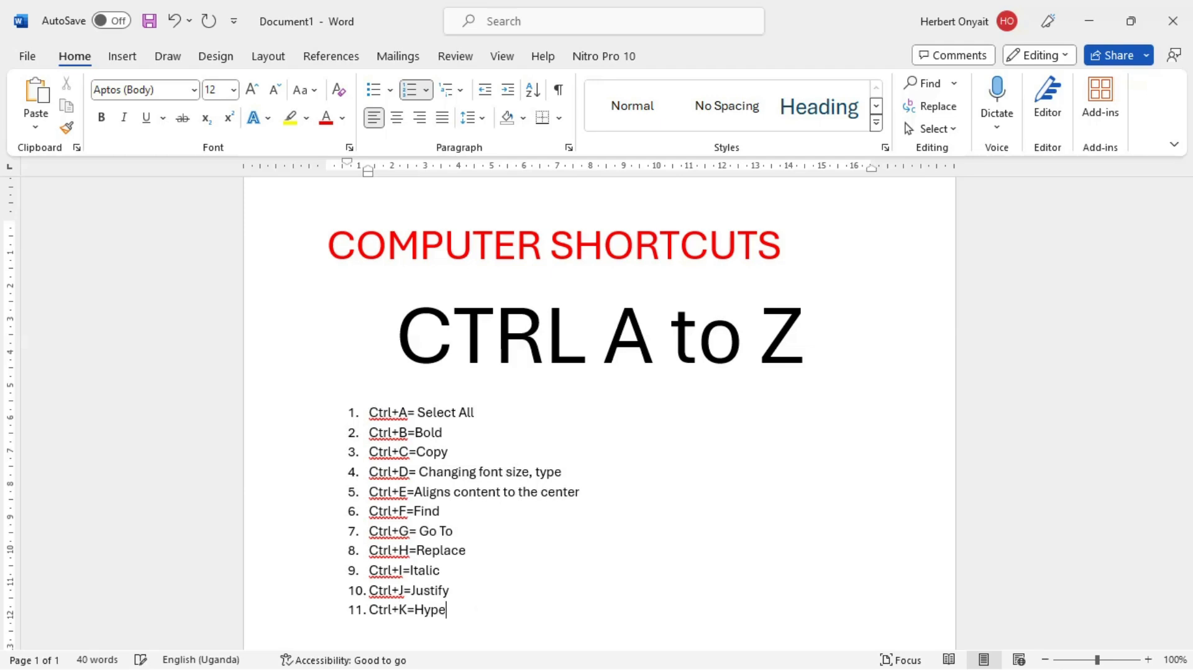
pyautogui.write('rlinking')
# Step: Switch to the GOOD FONTS document and try to insert a web hyperlink at the end of the "Gabriola" line
pyautogui.hotkey('alt', 'Tab')
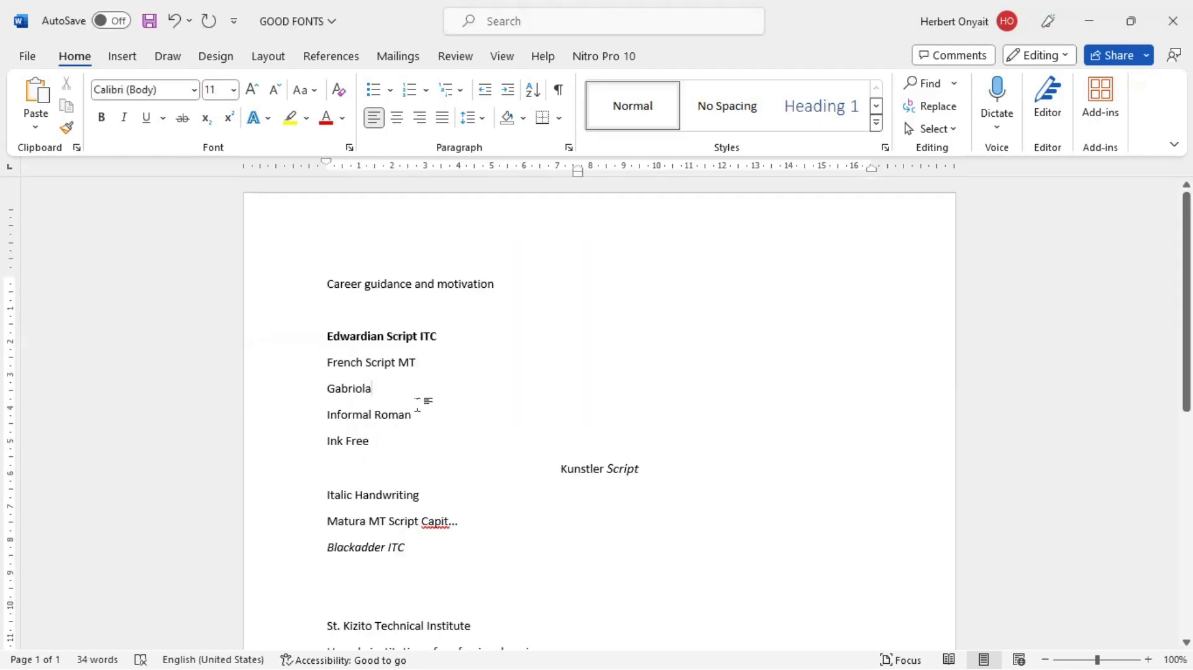
pyautogui.hotkey('ctrl', 'k')
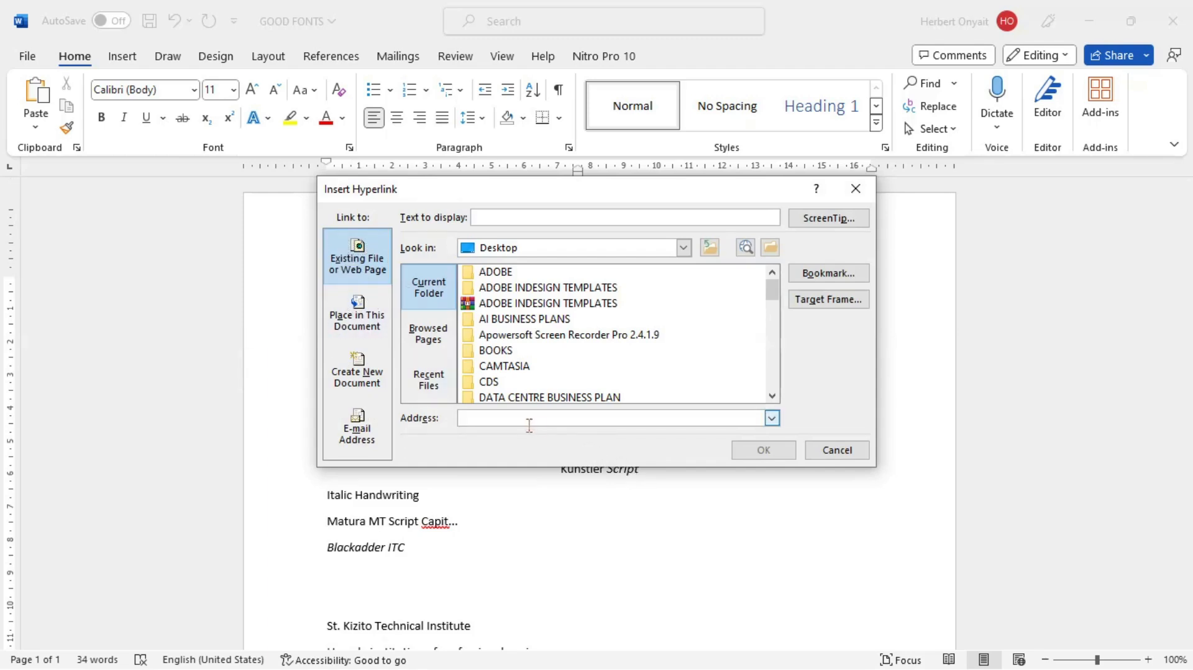
pyautogui.write('h')
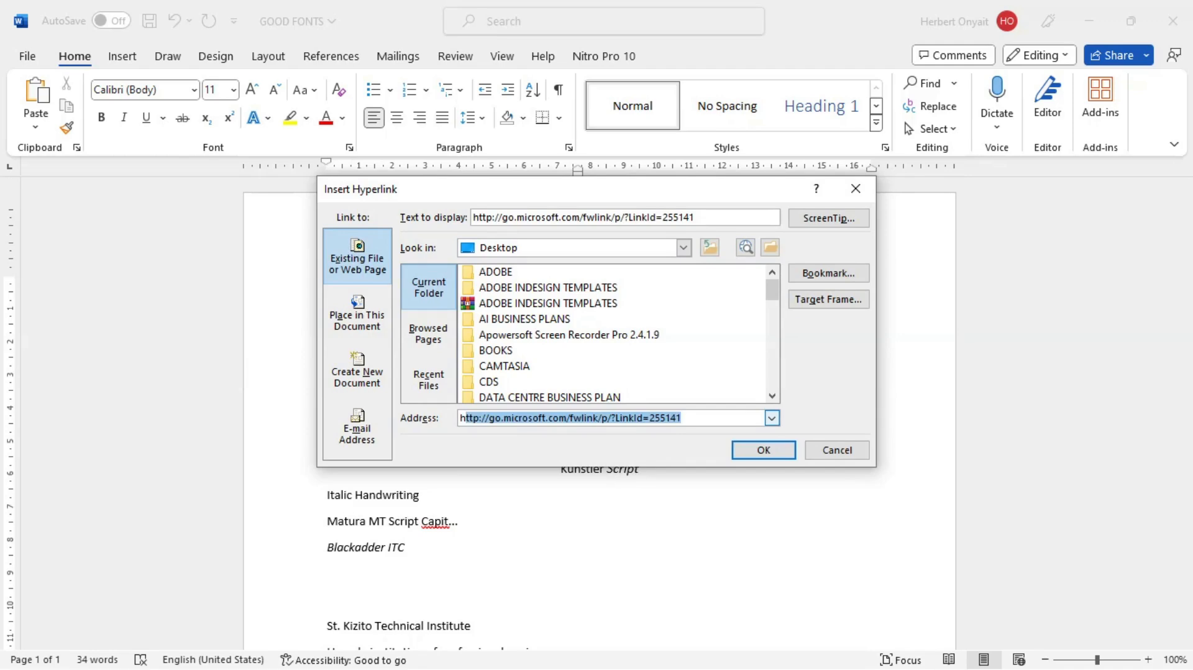
pyautogui.click(850, 188)
pyautogui.click(315, 399)
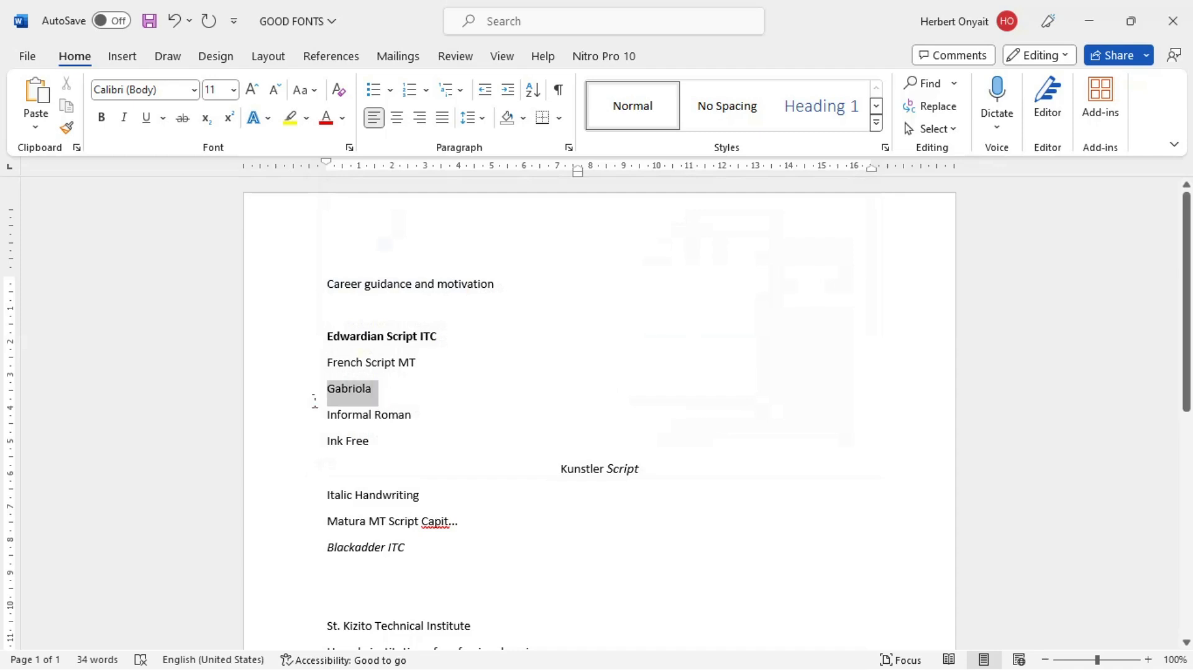
pyautogui.hotkey('ctrl', 'k')
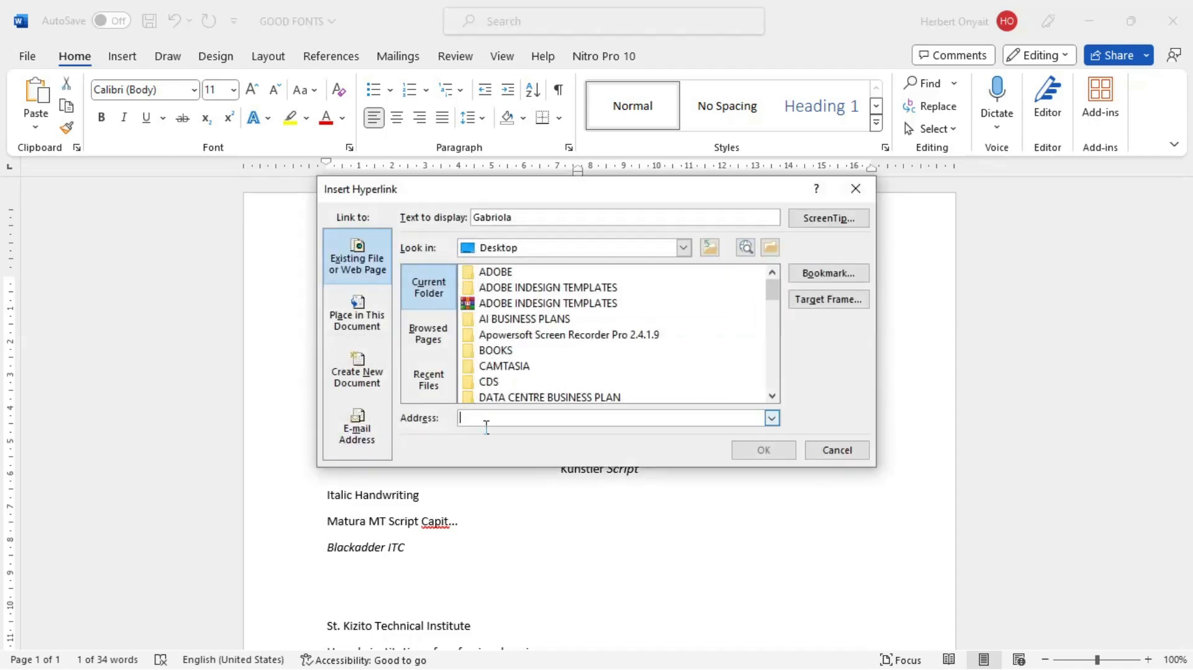
pyautogui.write('h')
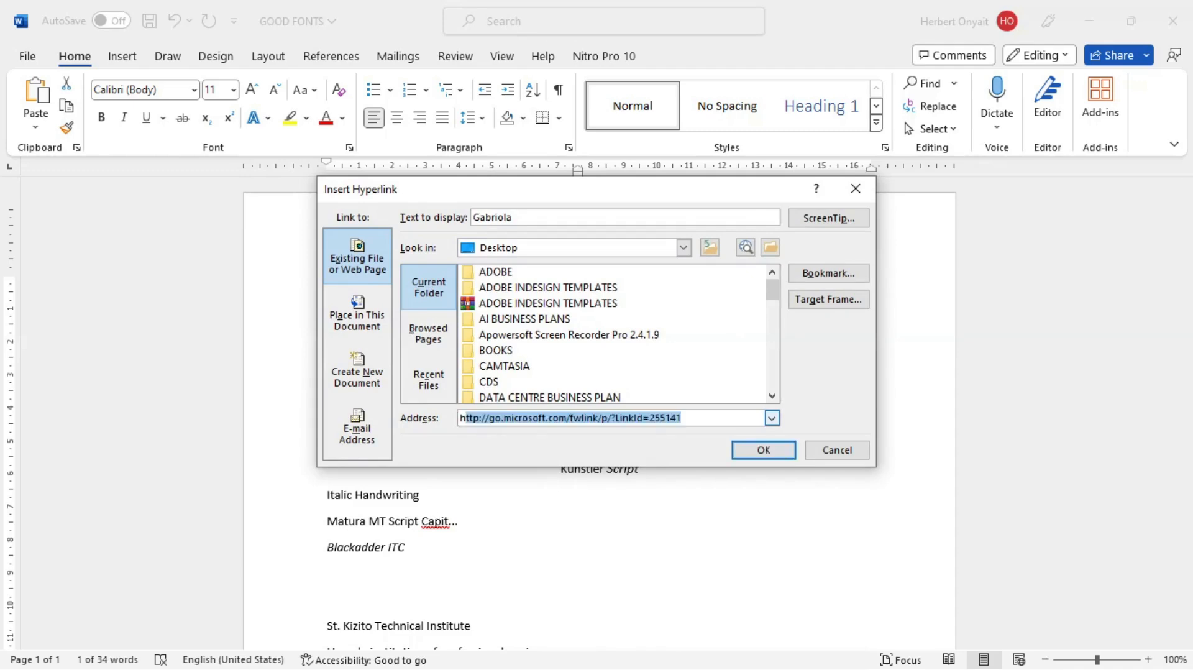
pyautogui.click(764, 450)
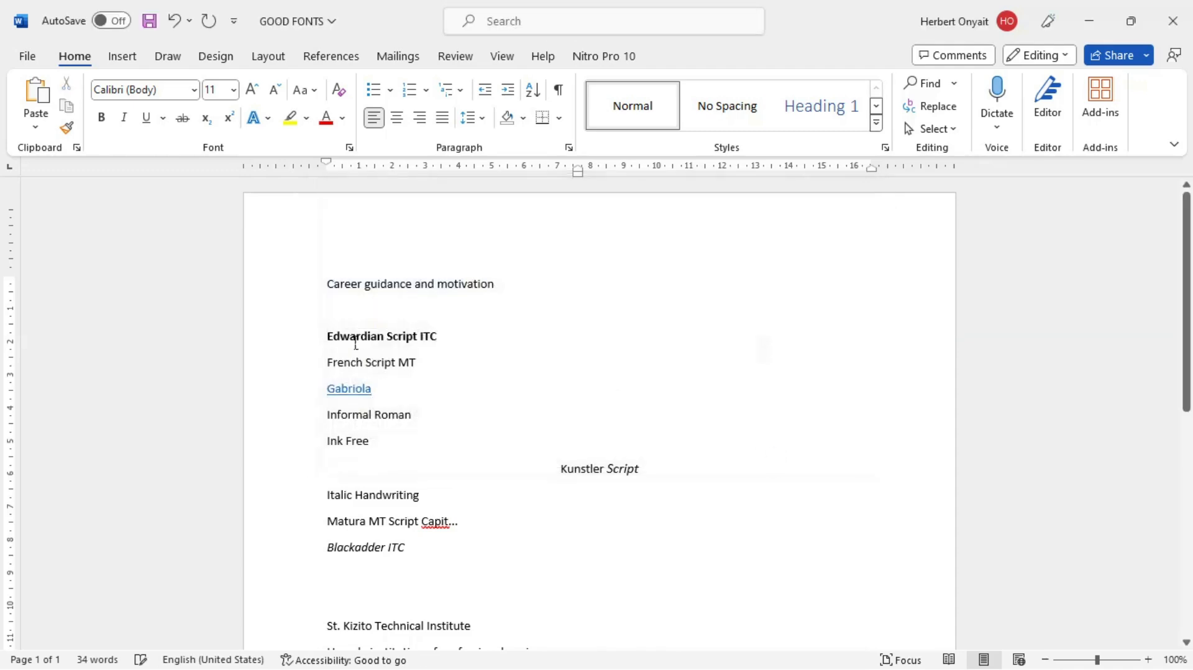
pyautogui.click(361, 393)
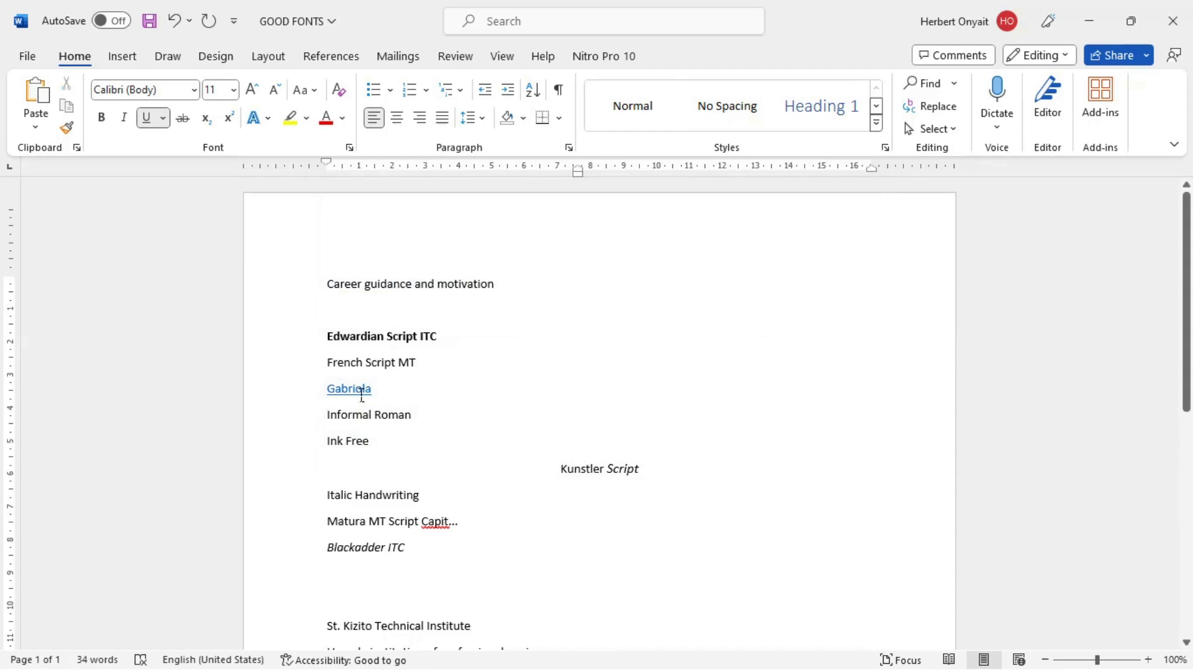
# Step: Return to Document1 and add "Ctrl+L=Align text to left" as the twelfth item of the numbered list
pyautogui.hotkey('alt', 'Tab')
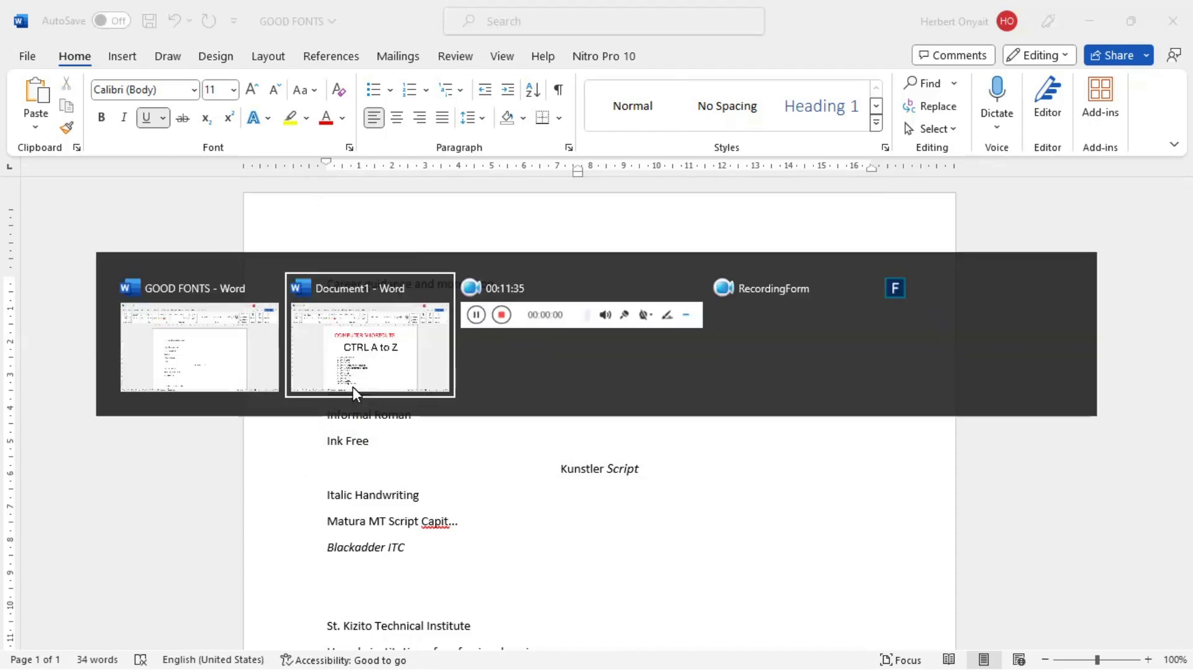
pyautogui.press('Return')
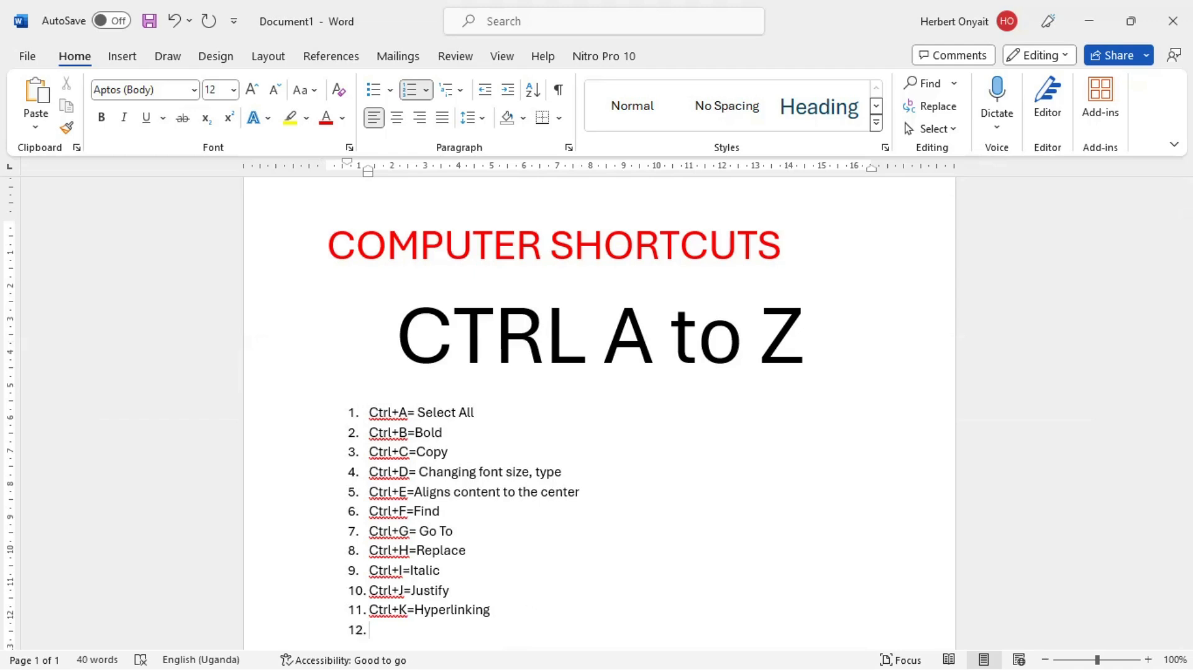
pyautogui.write('ctrl+L')
pyautogui.press('BackSpace')
pyautogui.write('=Alo')
pyautogui.press('BackSpace')
pyautogui.write('ign')
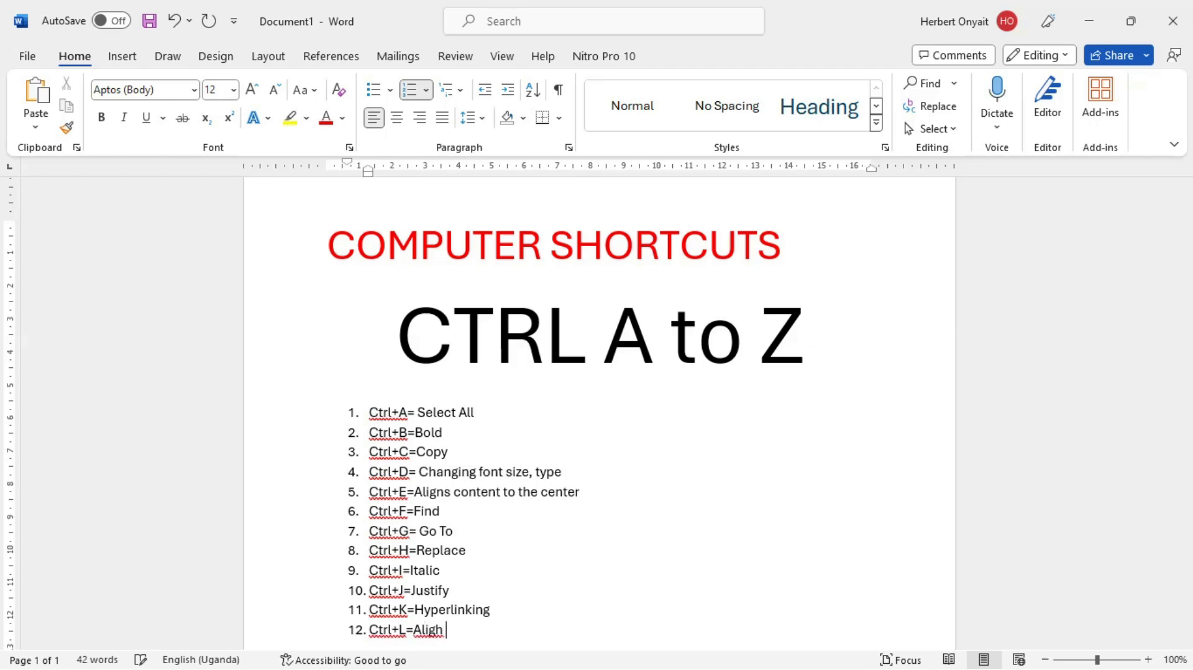
pyautogui.press('BackSpace')
pyautogui.write('n text to left')
# Step: In the GOOD FONTS document, align the centred "Kunstler Script" line to the left
pyautogui.click(450, 494)
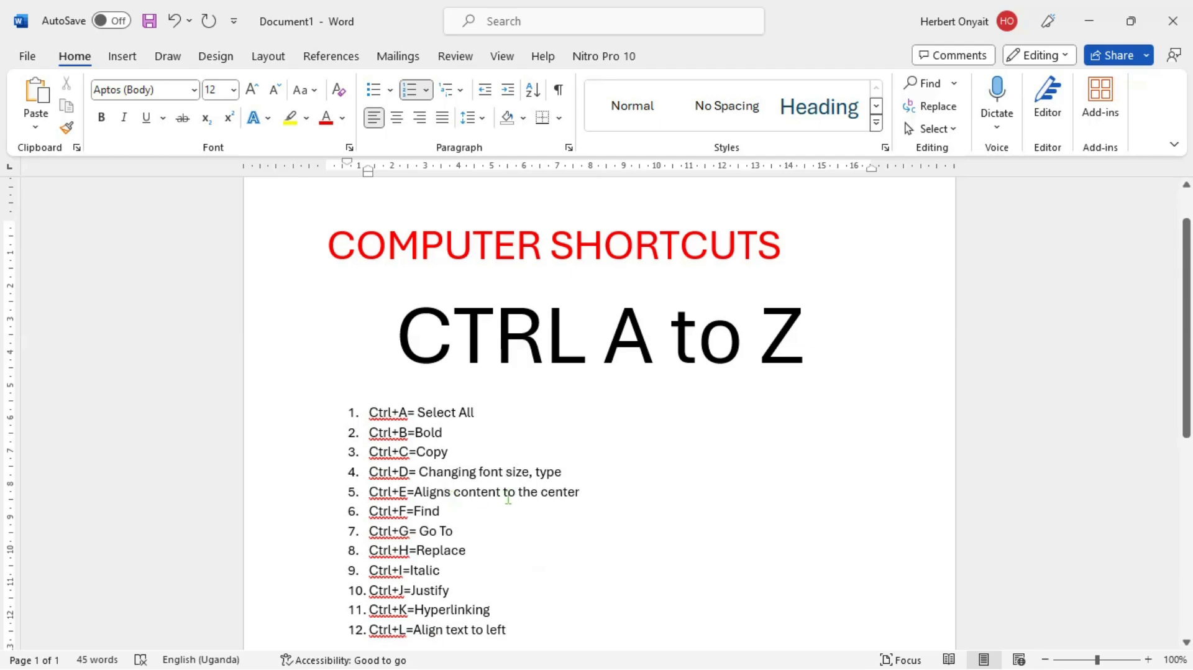
pyautogui.click(510, 621)
pyautogui.press('Down')
pyautogui.hotkey('alt', 'Tab')
pyautogui.moveTo(657, 480); pyautogui.dragTo(572, 480)
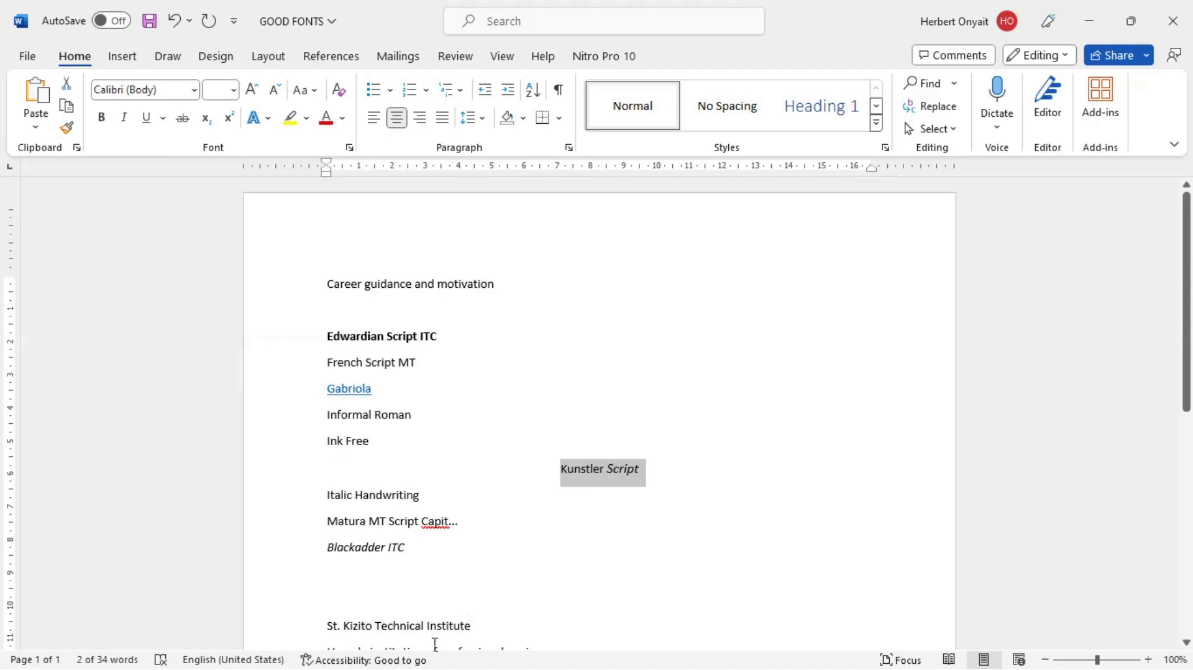
pyautogui.hotkey('ctrl', 'l')
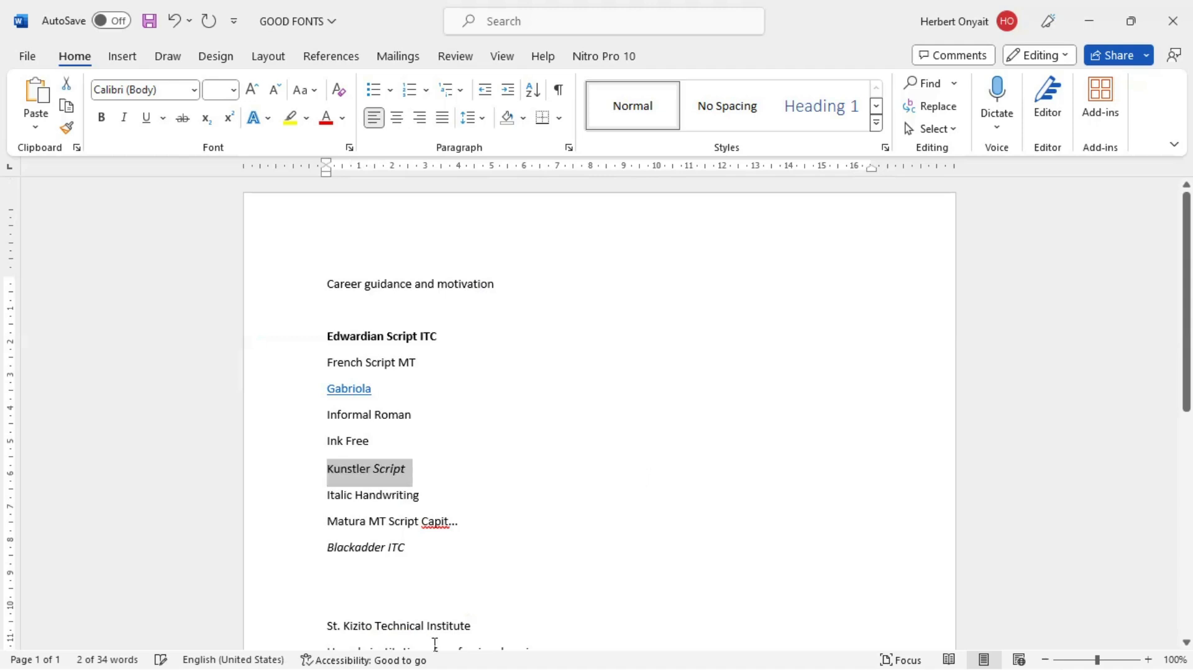
# Step: Return to Document1 and add "Ctrl+M=Creates New slide" as the thirteenth item of the numbered list
pyautogui.hotkey('ctrl', 'n')
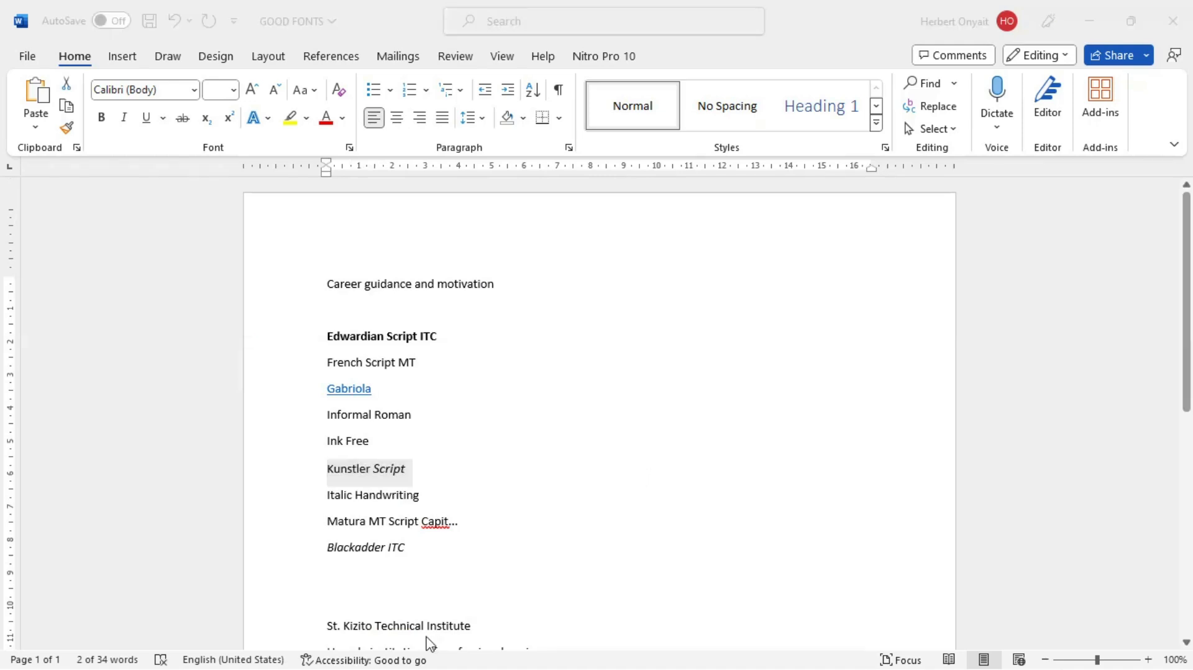
pyautogui.hotkey('alt', 'Tab')
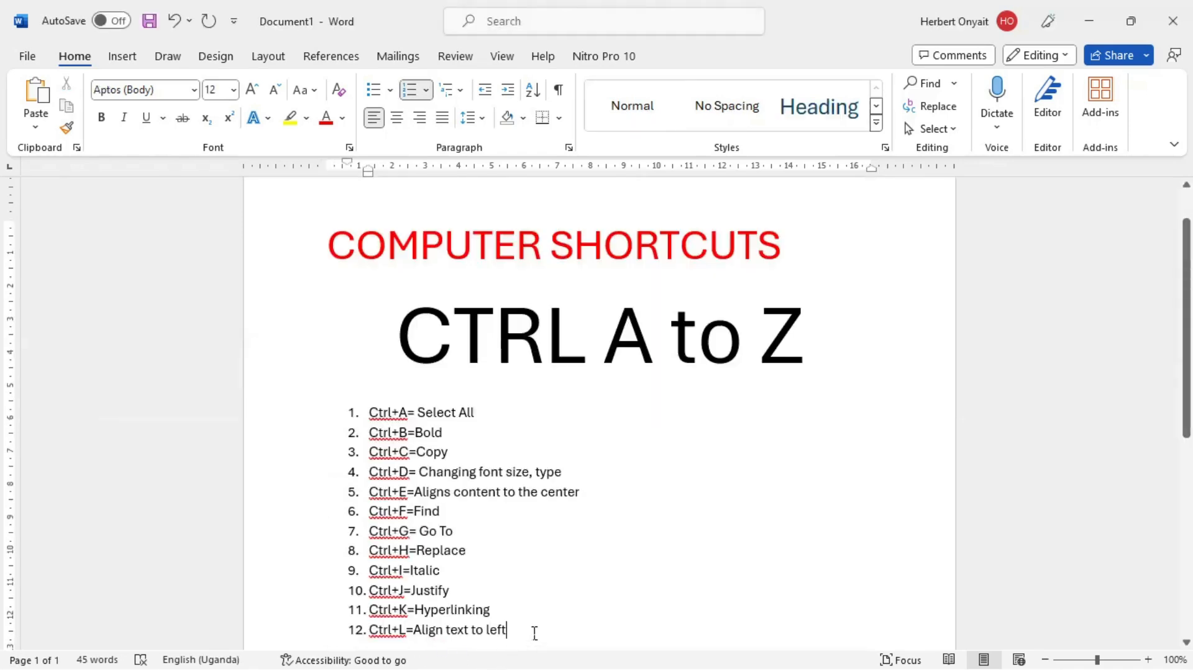
pyautogui.press('Return')
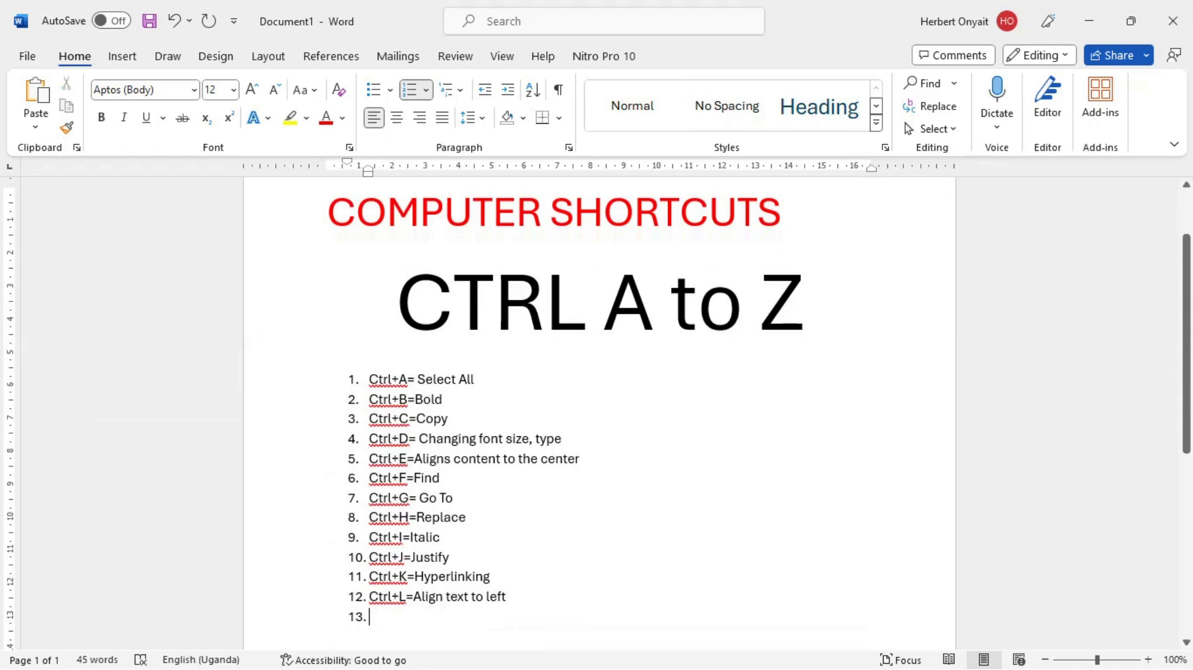
pyautogui.write('c')
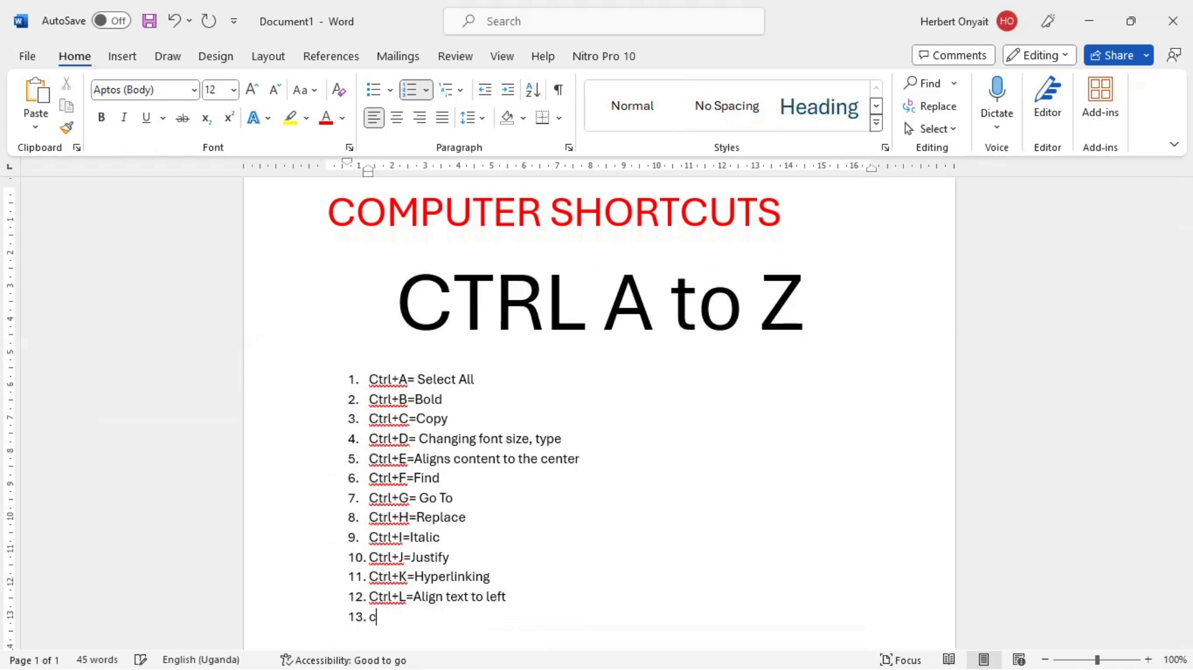
pyautogui.write('trl+M=creates')
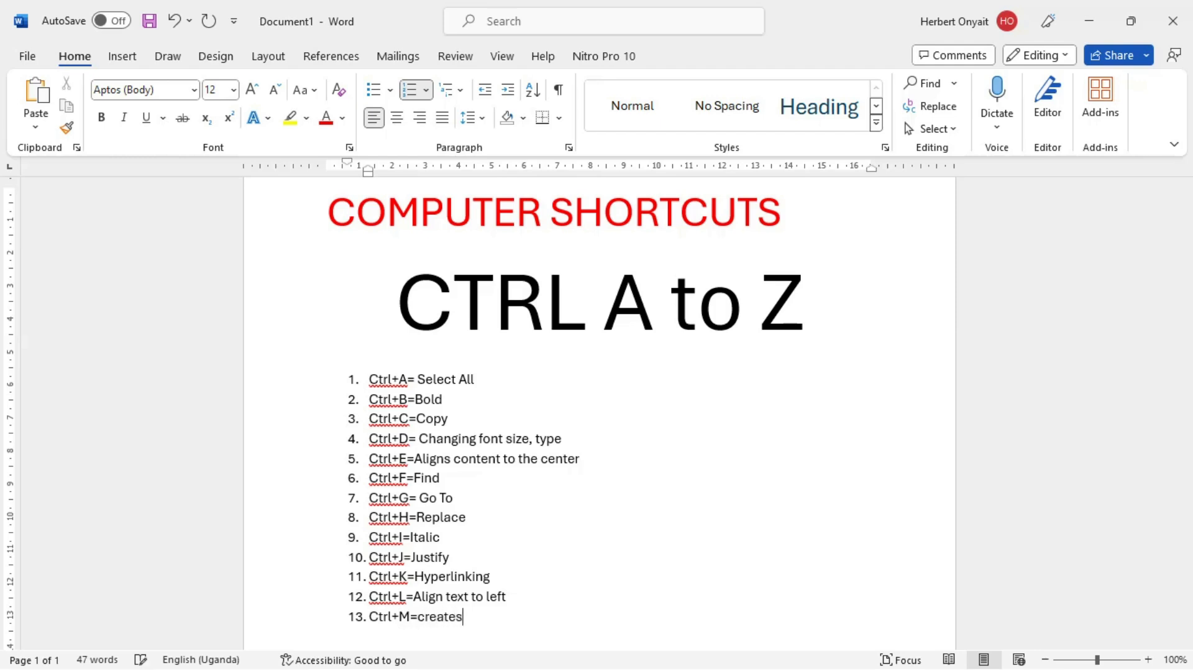
pyautogui.write(' New slide')
pyautogui.press('Left')
pyautogui.press('Left')
pyautogui.press('Left')
pyautogui.press('Left')
pyautogui.press('Left')
pyautogui.press('Left')
pyautogui.press('Left')
pyautogui.press('Left')
pyautogui.press('Left')
pyautogui.press('Left')
pyautogui.press('Left')
pyautogui.press('Left')
pyautogui.press('Left')
pyautogui.press('Left')
pyautogui.press('Left')
pyautogui.press('Left')
pyautogui.press('BackSpace')
pyautogui.write('C')
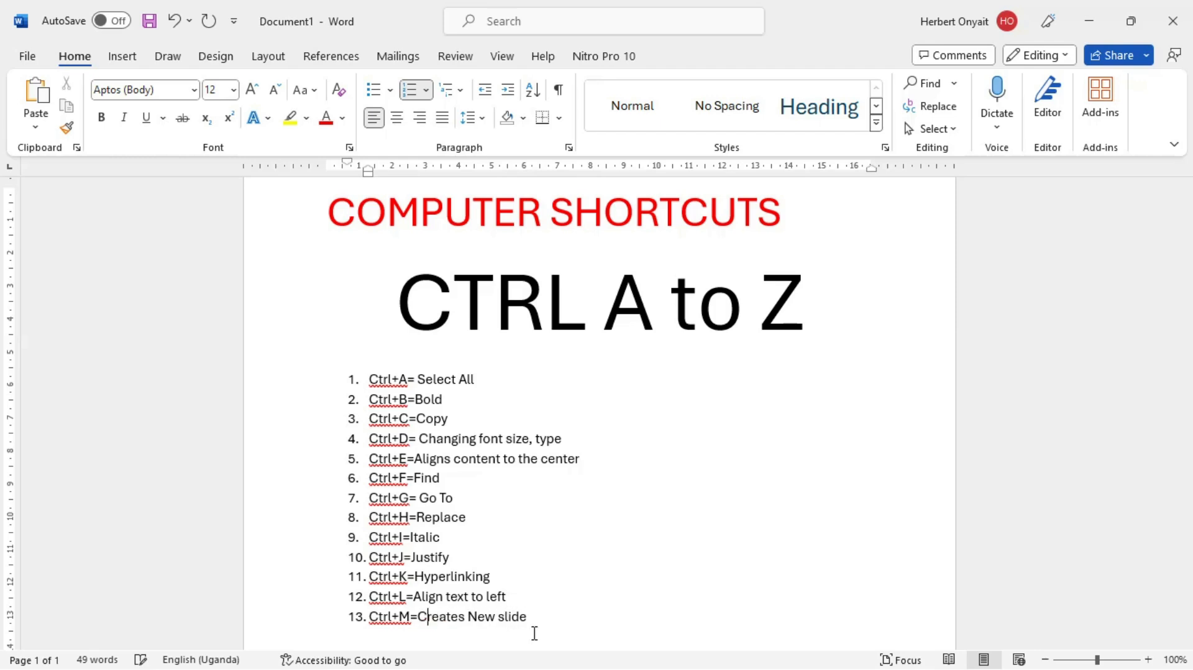
# Step: In the GOOD FONTS document, indent the "Kunstler Script" line and undo the indent
pyautogui.hotkey('alt', 'Tab')
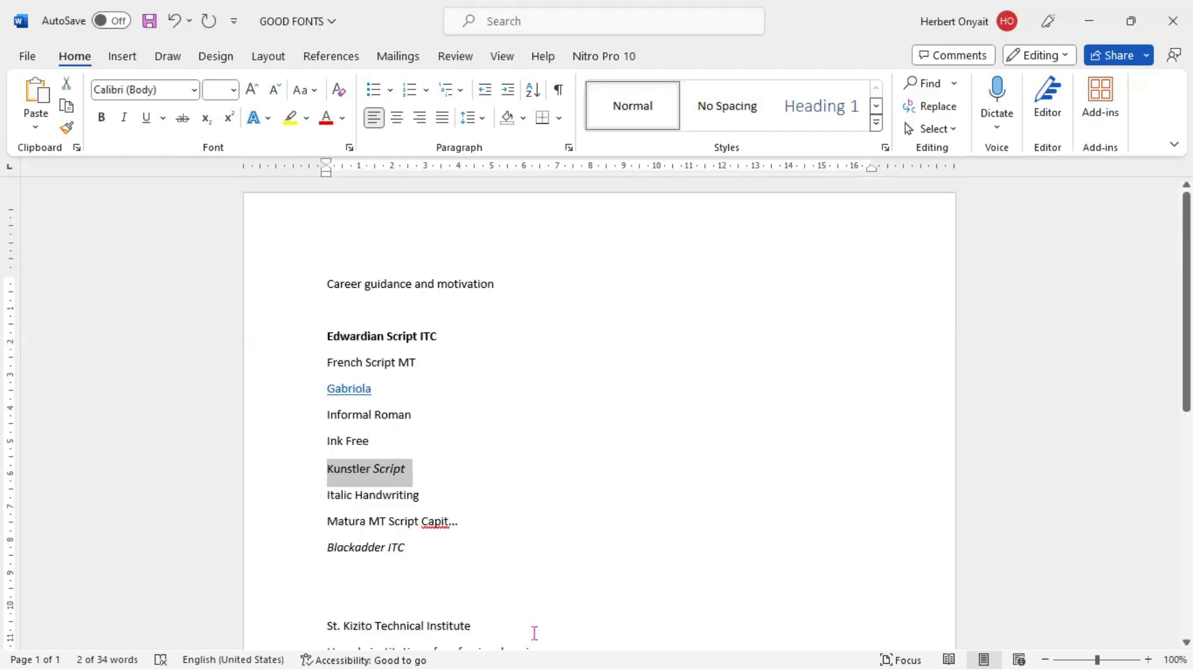
pyautogui.hotkey('ctrl', 'm')
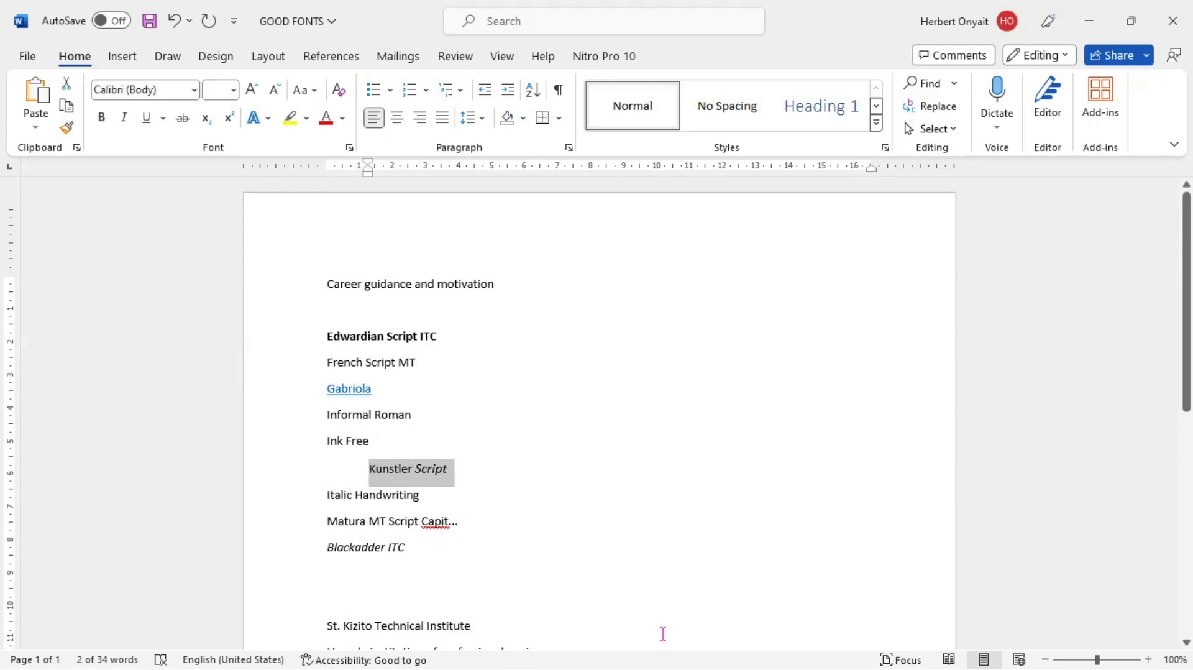
pyautogui.hotkey('ctrl', 'z')
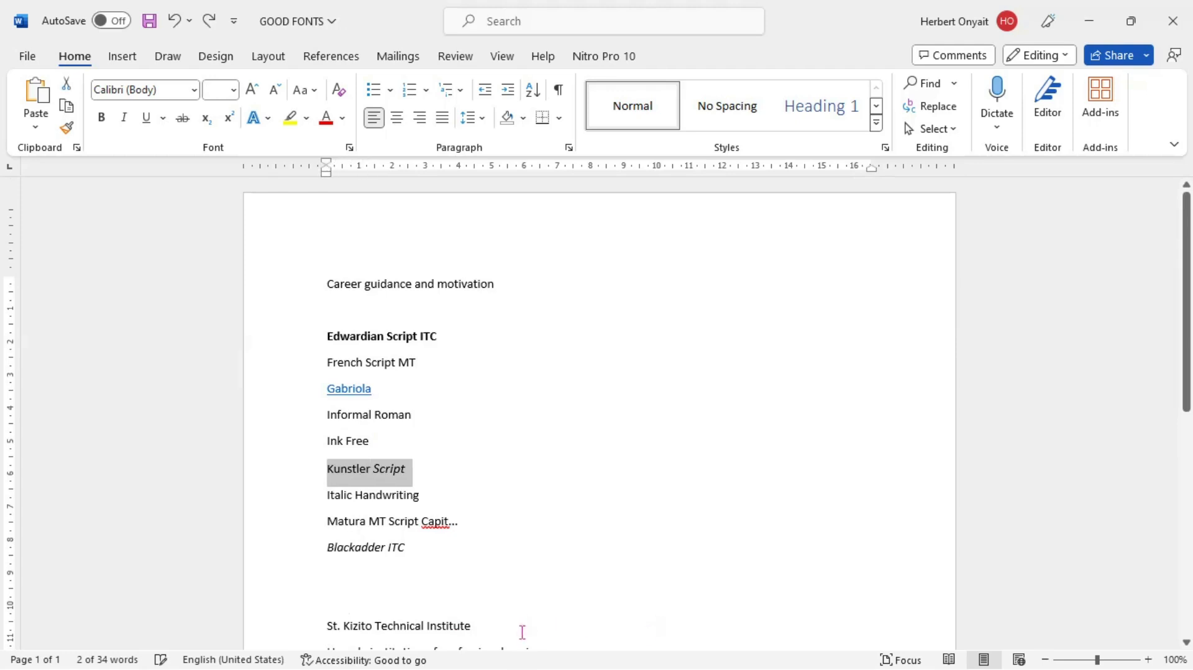
# Step: Indent the "Italic Handwriting", "Matura MT Script Capit..." and "Blackadder ITC" lines by one level each
pyautogui.click(463, 497)
pyautogui.hotkey('ctrl', 'm')
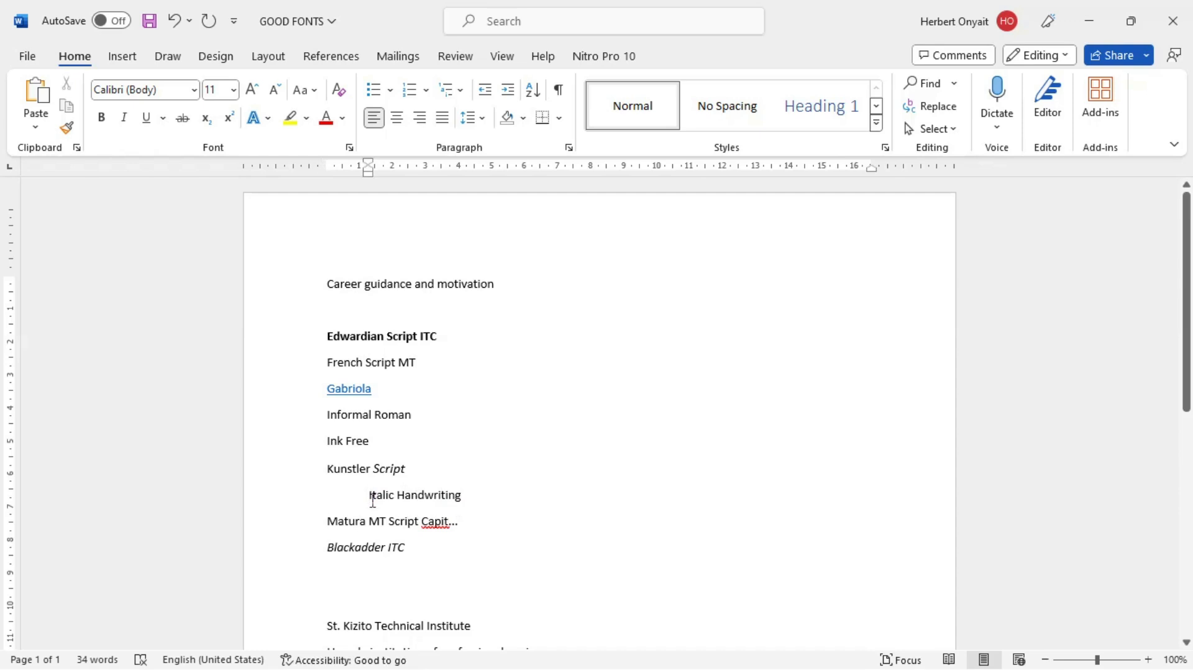
pyautogui.click(373, 498)
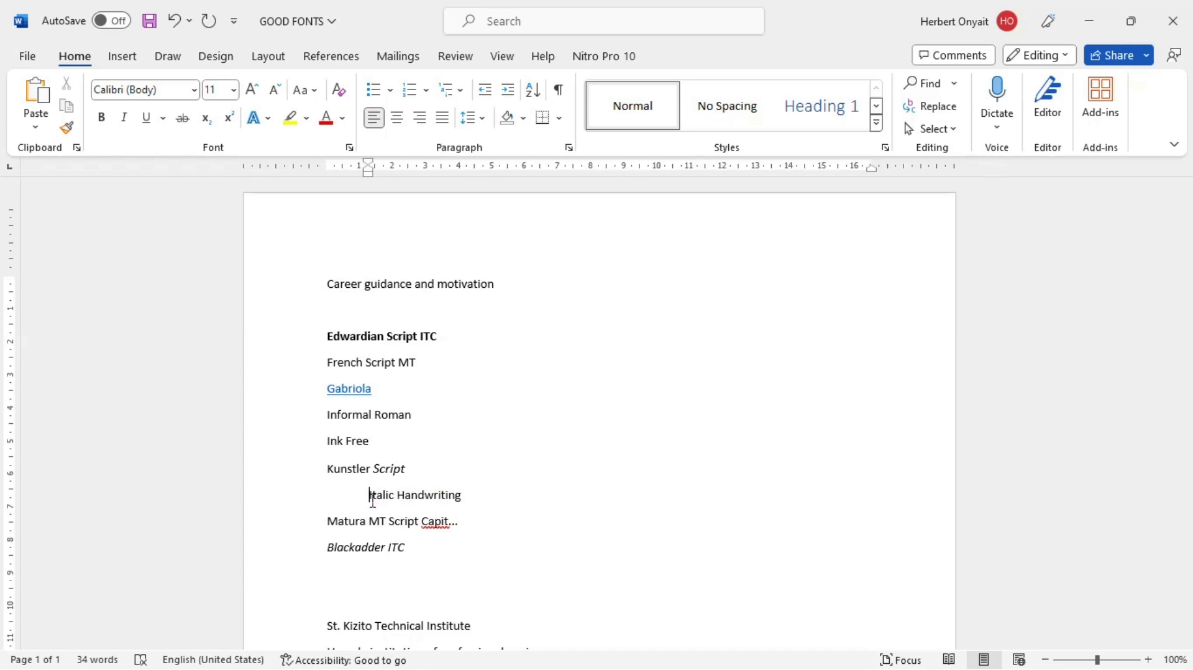
pyautogui.click(462, 534)
pyautogui.hotkey('ctrl', 'm')
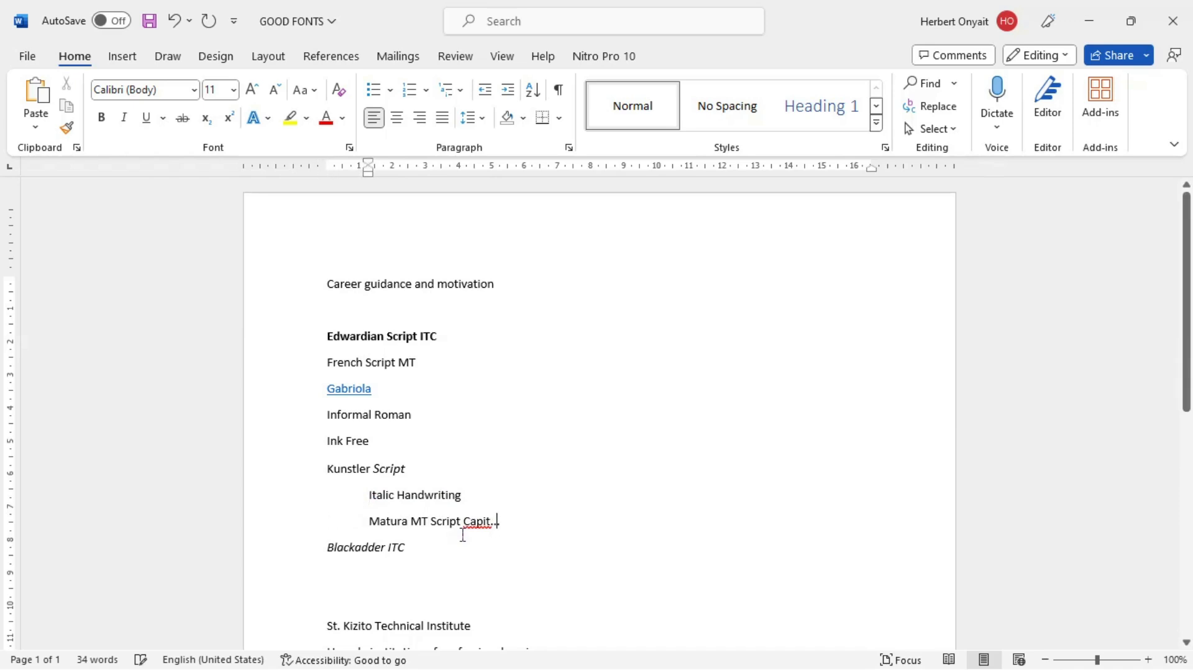
pyautogui.click(427, 557)
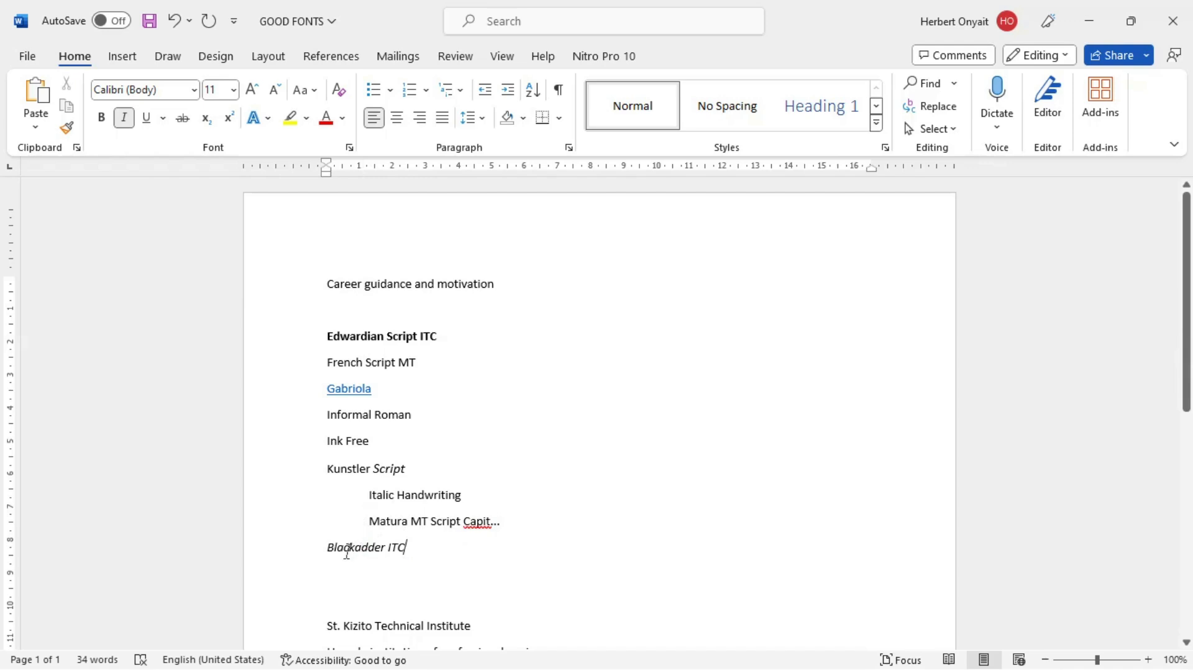
pyautogui.click(328, 545)
pyautogui.hotkey('ctrl', 'm')
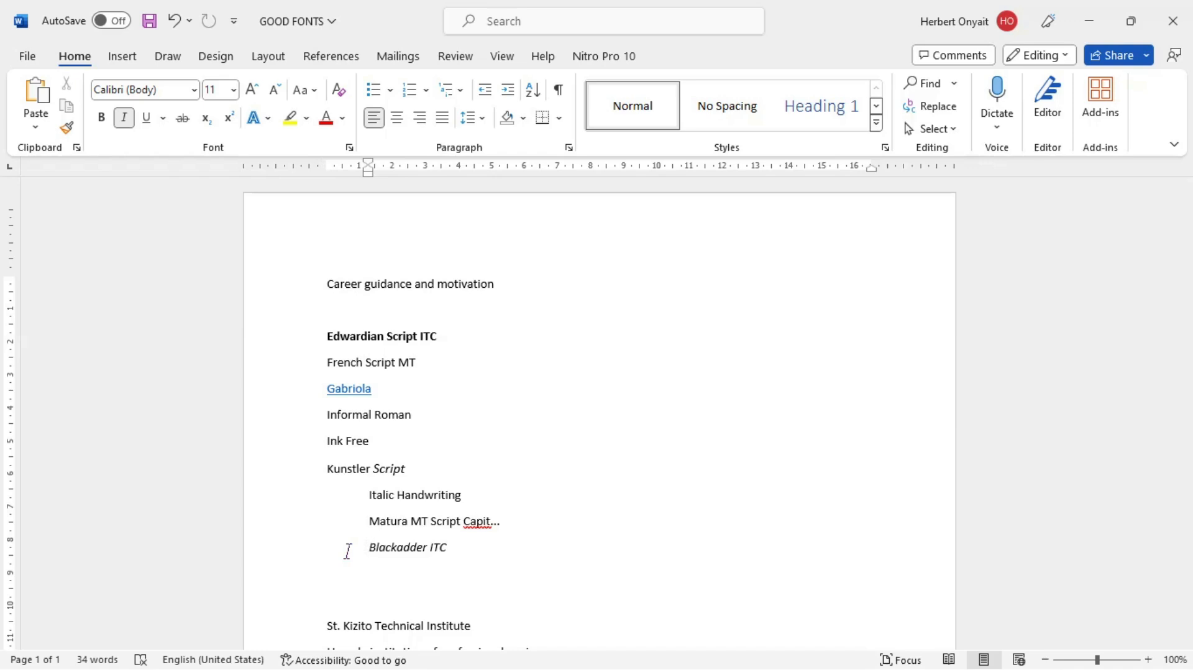
# Step: Return to Document1 and append "/moves to right" to the Ctrl+M item of the numbered list
pyautogui.hotkey('alt', 'Tab')
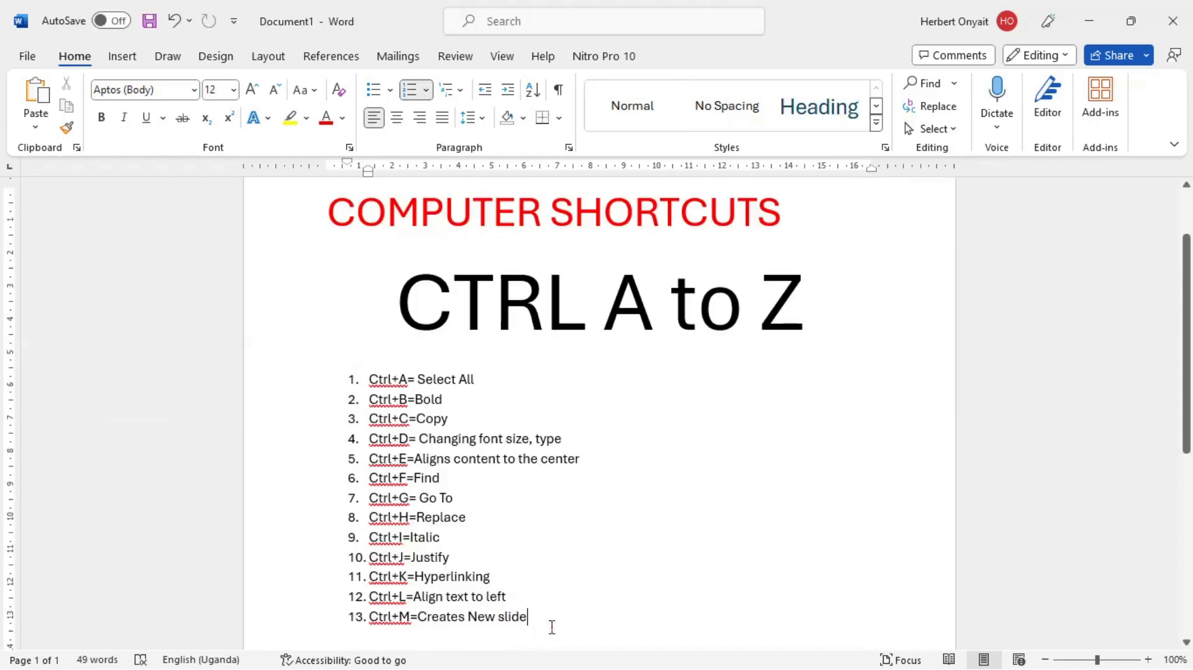
pyautogui.write('/mo')
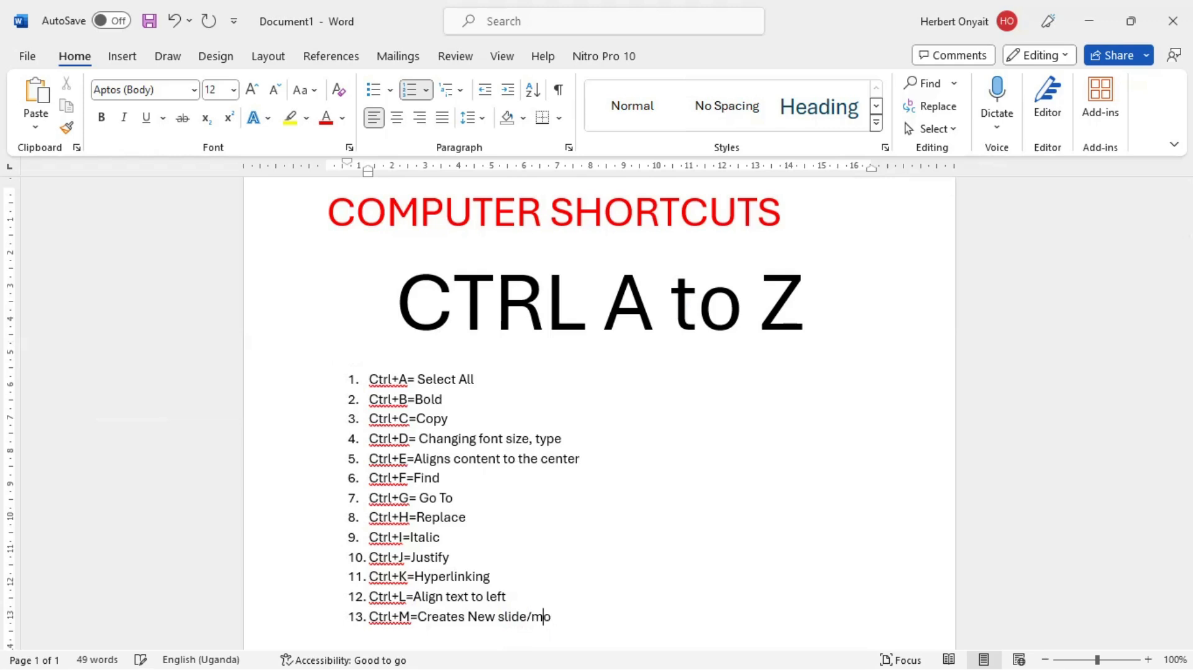
pyautogui.write('ves to right')
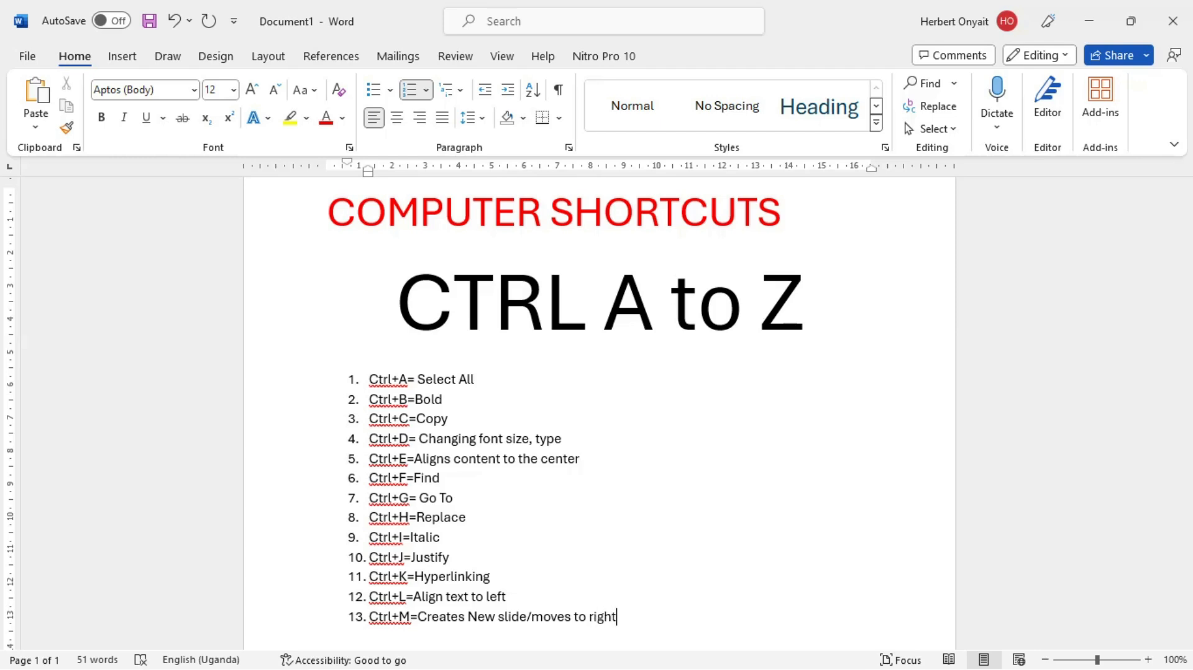
# Step: Add "Ctrl+N= New page" as the fourteenth list item, and demonstrate it by creating a new blank document and closing it
pyautogui.press('Return')
pyautogui.write('ctrl+r')
pyautogui.press('BackSpace')
pyautogui.write('N= New page')
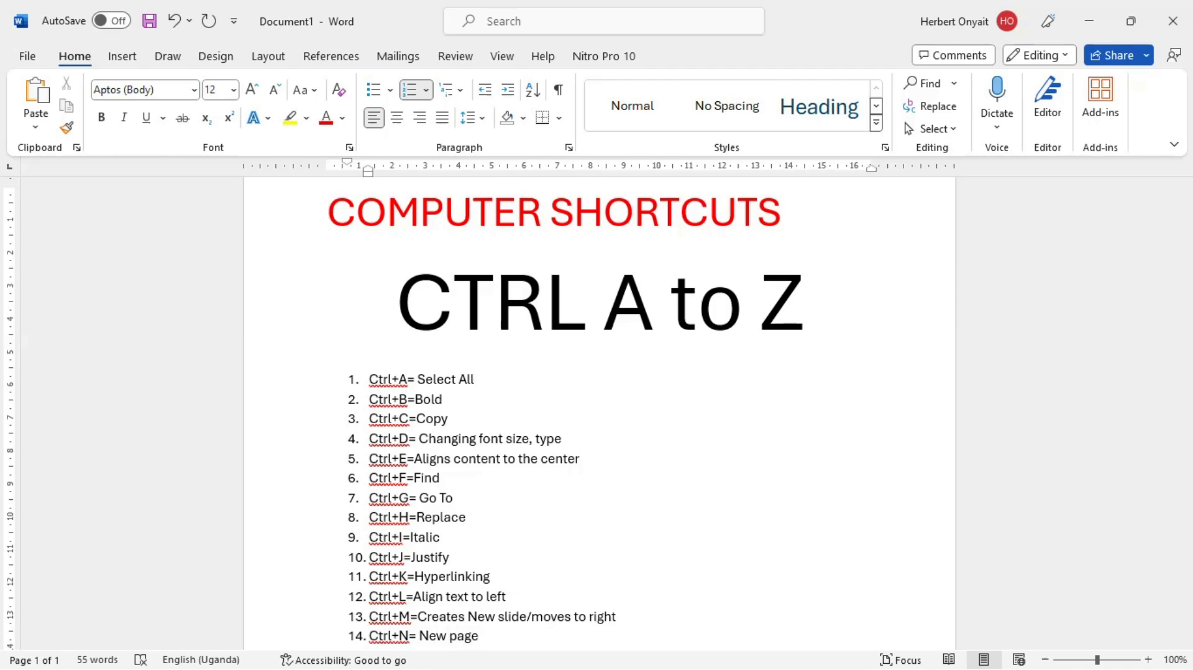
pyautogui.hotkey('ctrl', 'n')
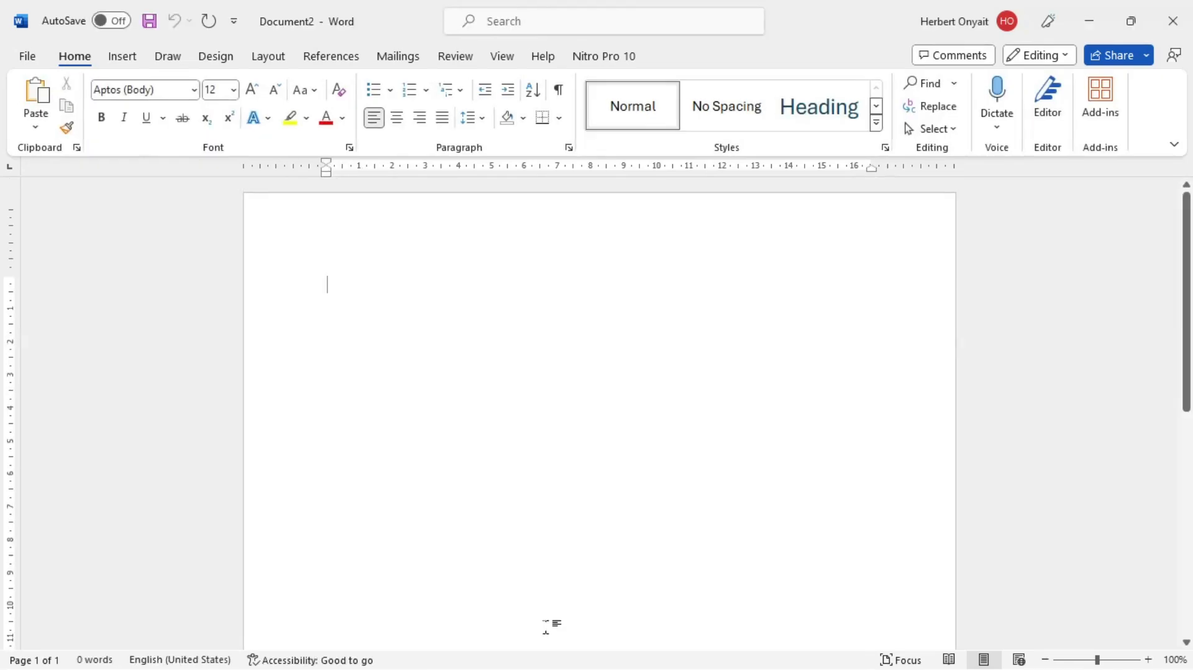
pyautogui.click(1173, 21)
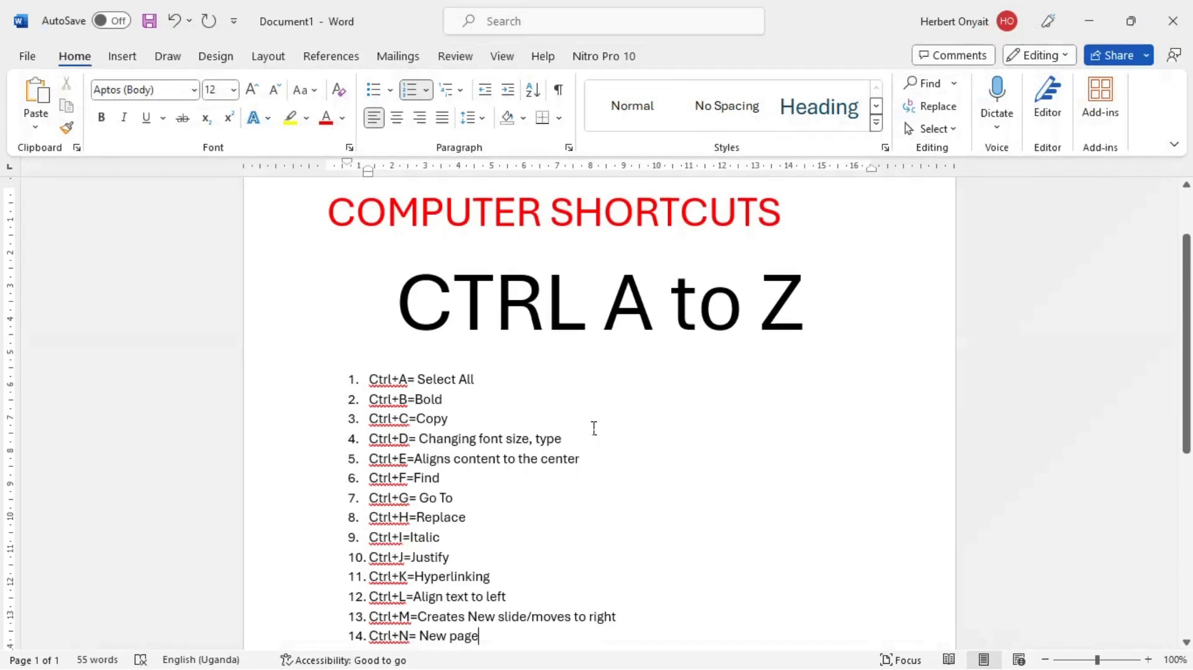
# Step: Add "Ctrl+O=Open" as the fifteenth item of the numbered list
pyautogui.press('Return')
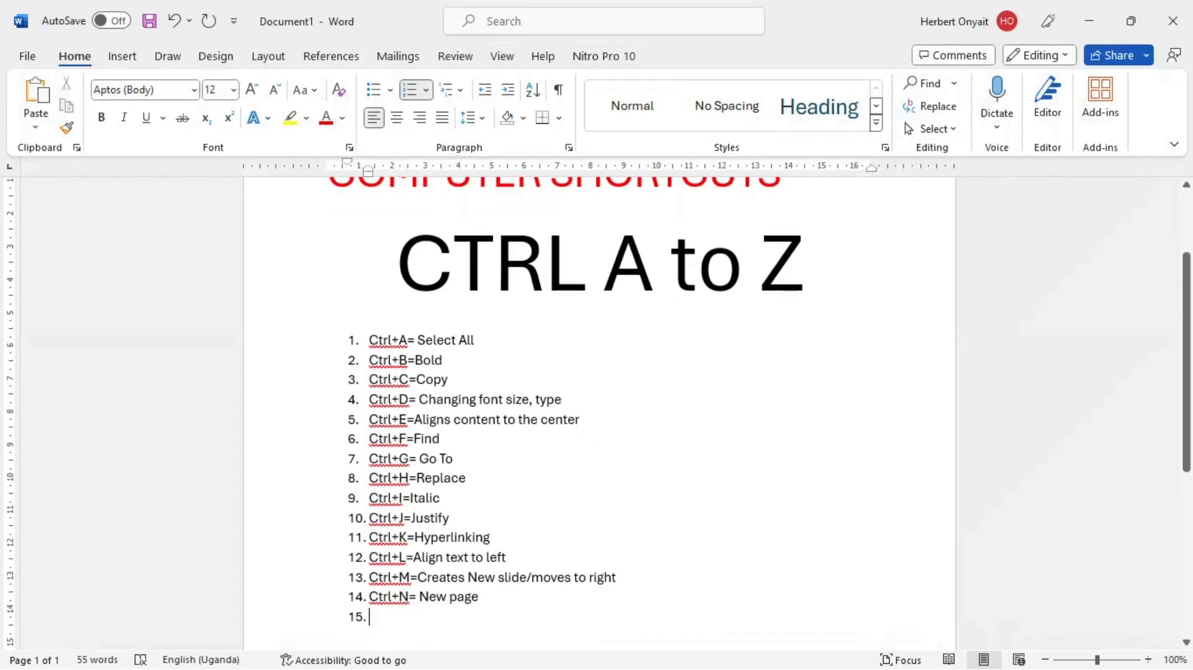
pyautogui.write('Ctrl+')
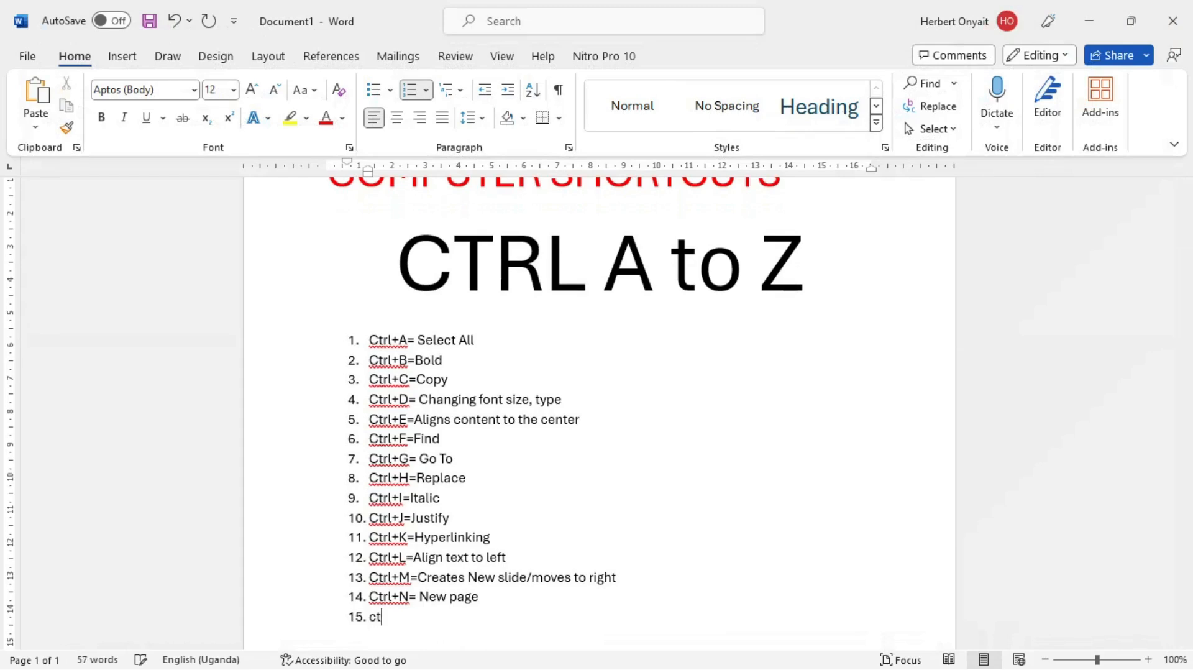
pyautogui.write('O=OP')
pyautogui.press('BackSpace')
pyautogui.write('pen')
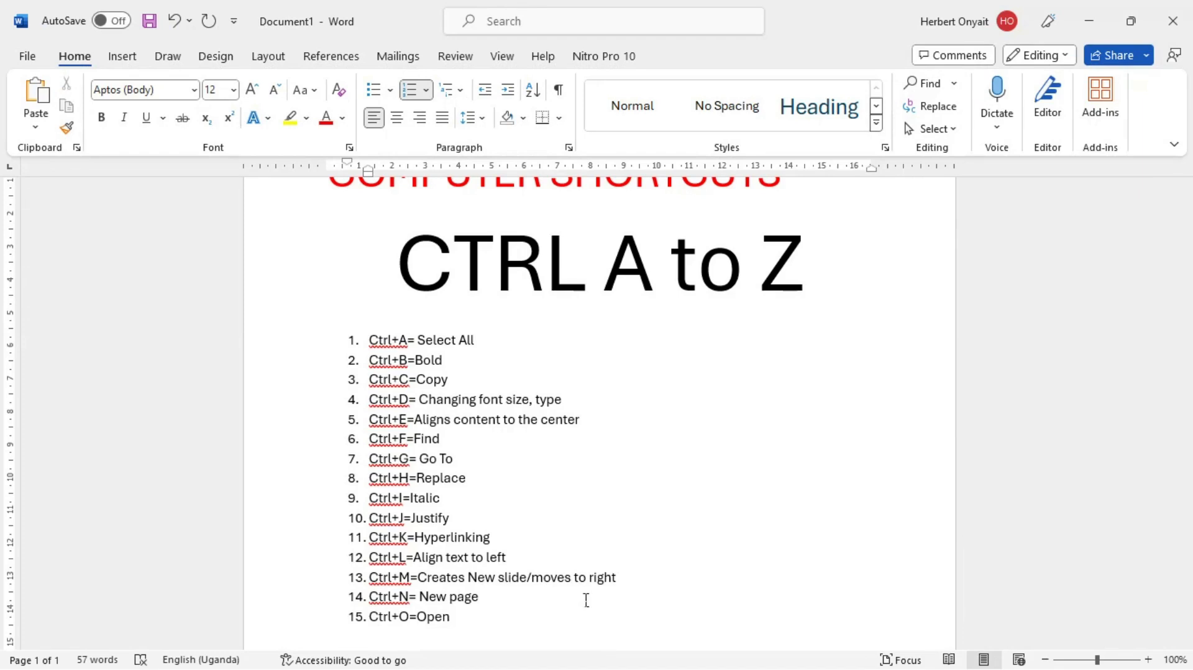
# Step: Start opening a file, look through the KASON WEBSITE folder and its kaason subfolder on the Desktop, and go back up to the Desktop
pyautogui.hotkey('ctrl', 'o')
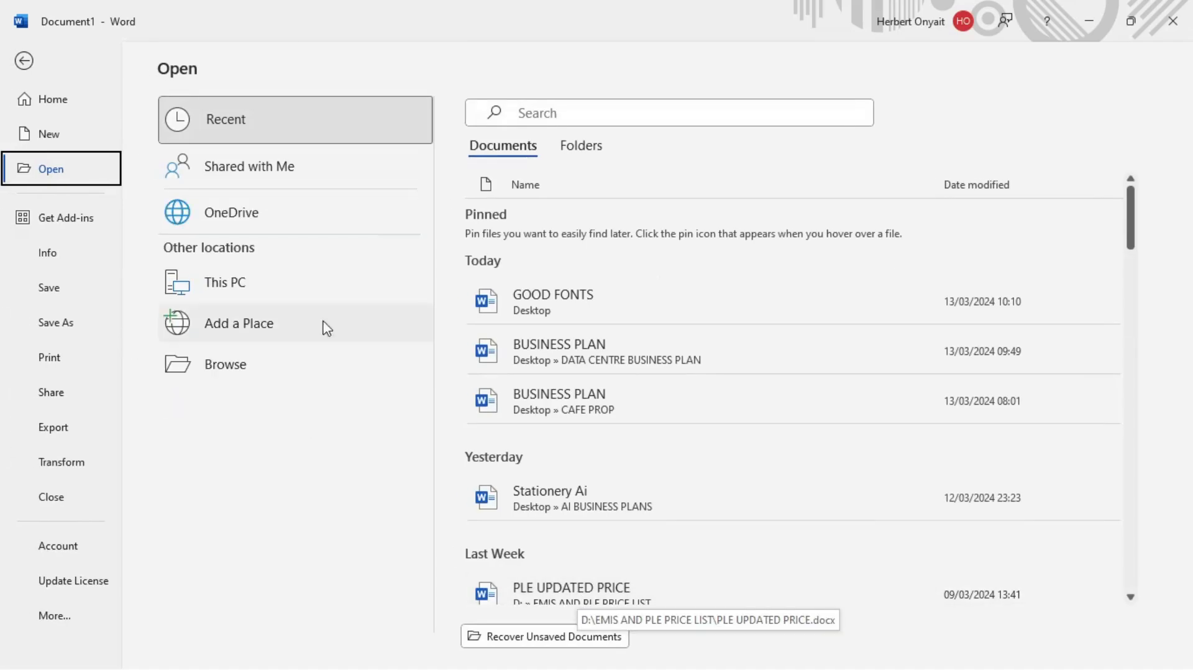
pyautogui.click(229, 373)
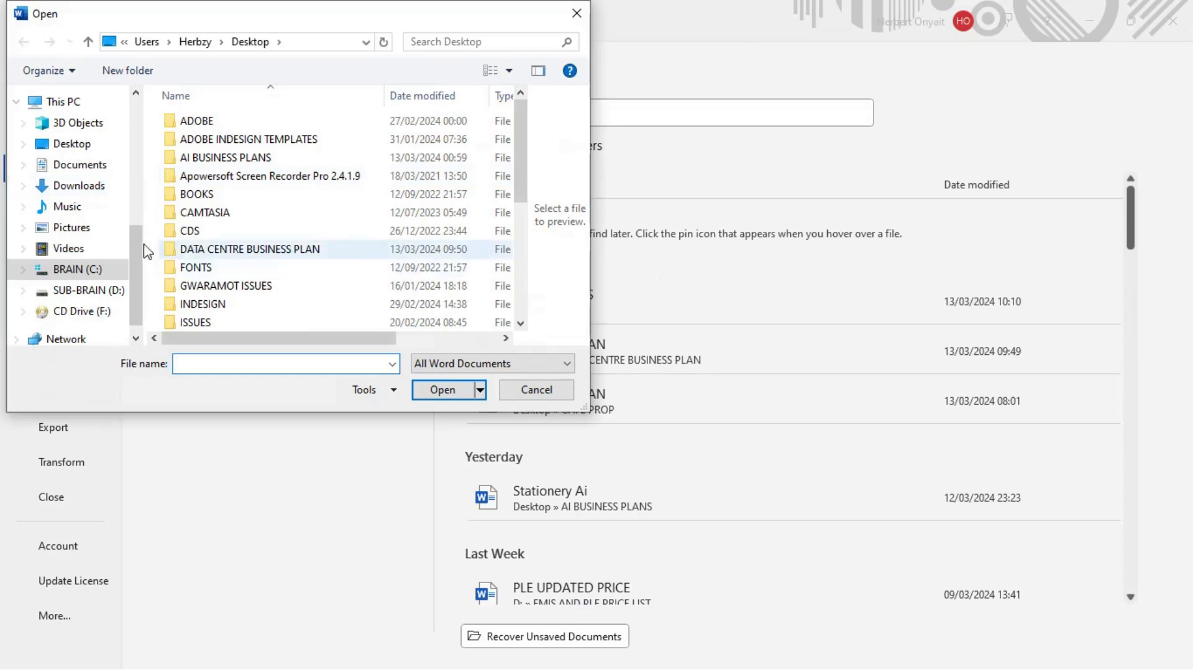
pyautogui.moveTo(526, 199); pyautogui.dragTo(555, 330)
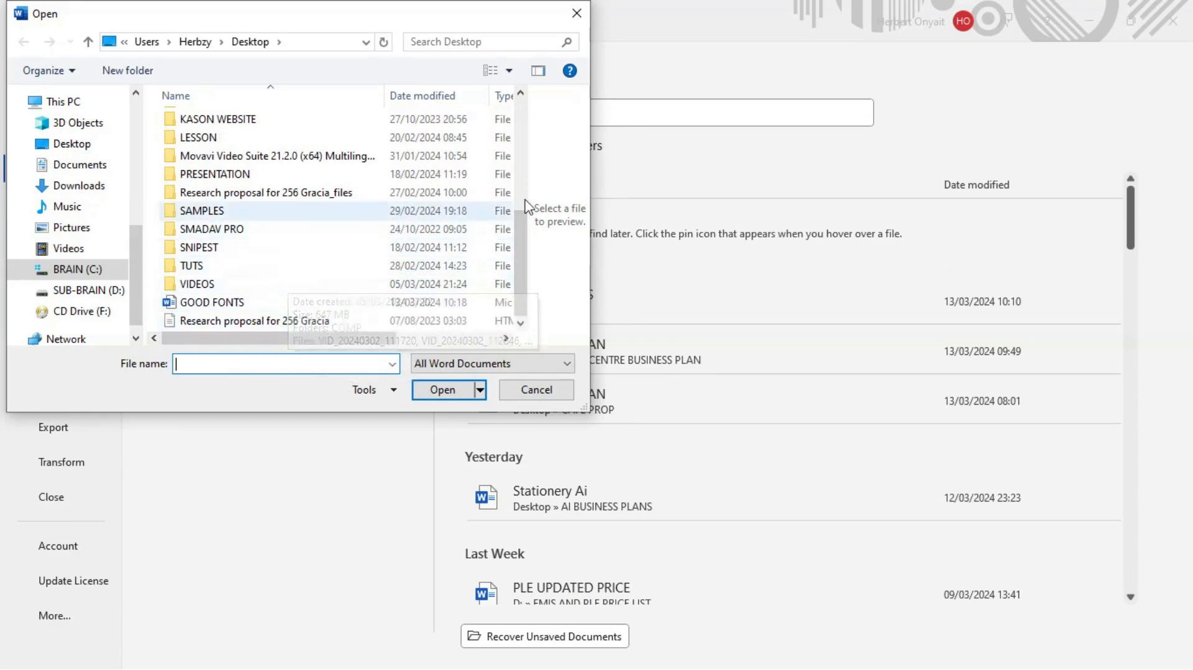
pyautogui.scroll(2, 522, 267)
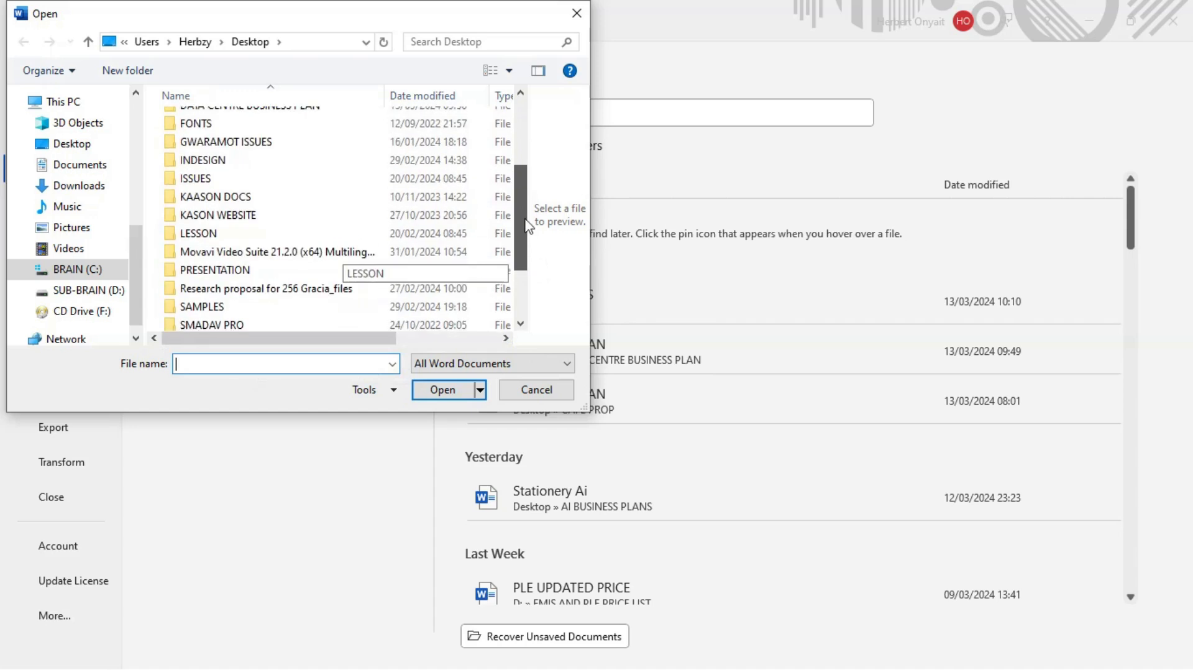
pyautogui.doubleClick(258, 223)
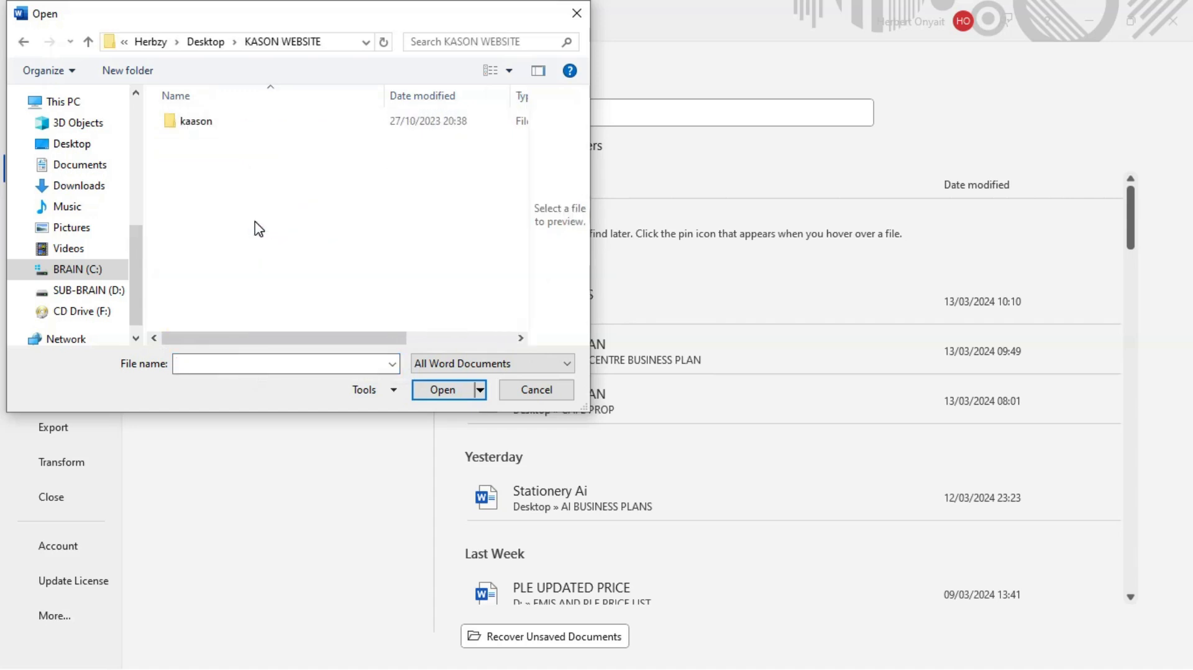
pyautogui.doubleClick(199, 125)
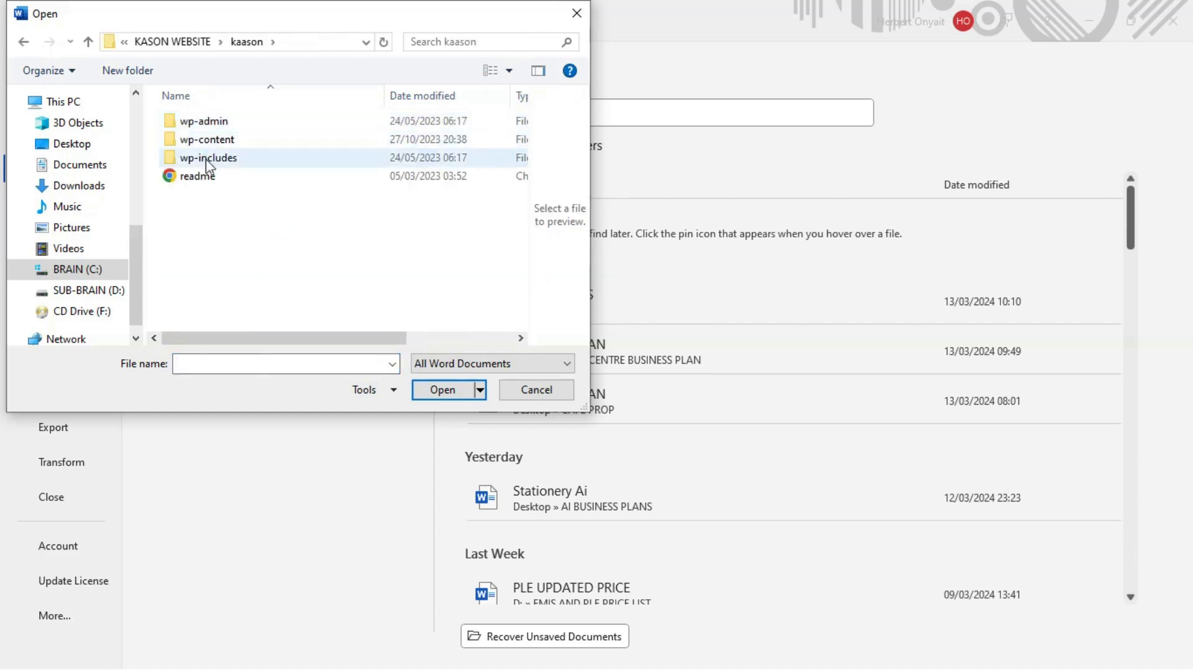
pyautogui.click(90, 42)
pyautogui.click(90, 42)
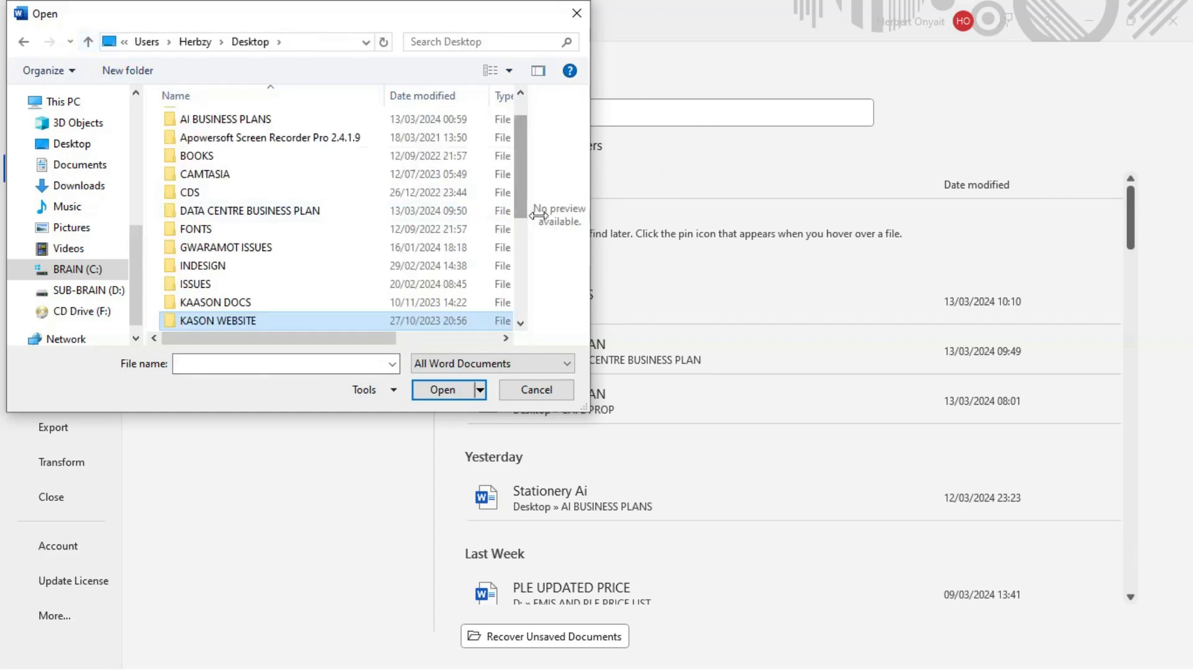
# Step: Open the AI document from the AI BUSINESS PLANS folder, close it and return to Document1
pyautogui.doubleClick(341, 122)
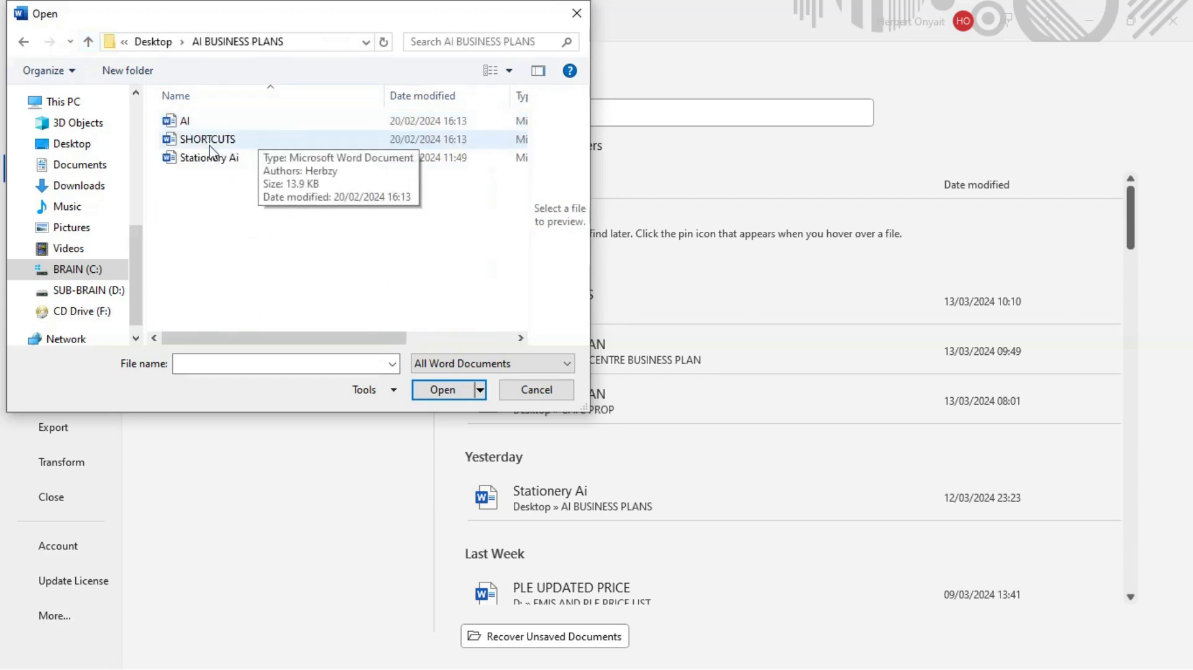
pyautogui.click(221, 122)
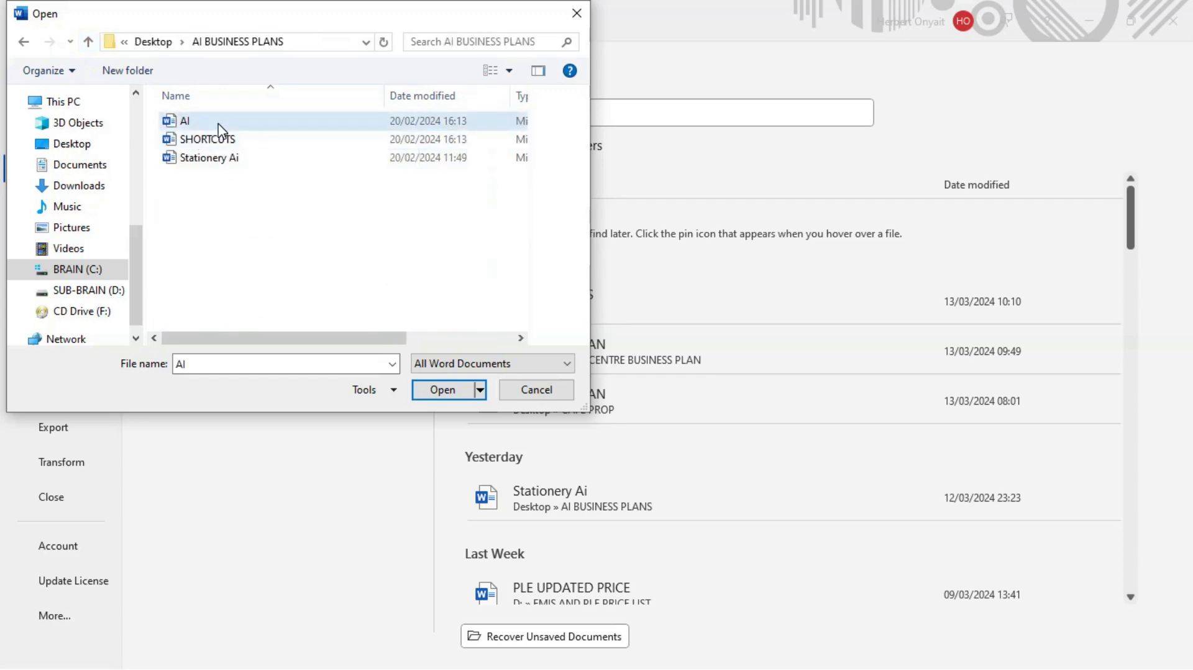
pyautogui.doubleClick(219, 124)
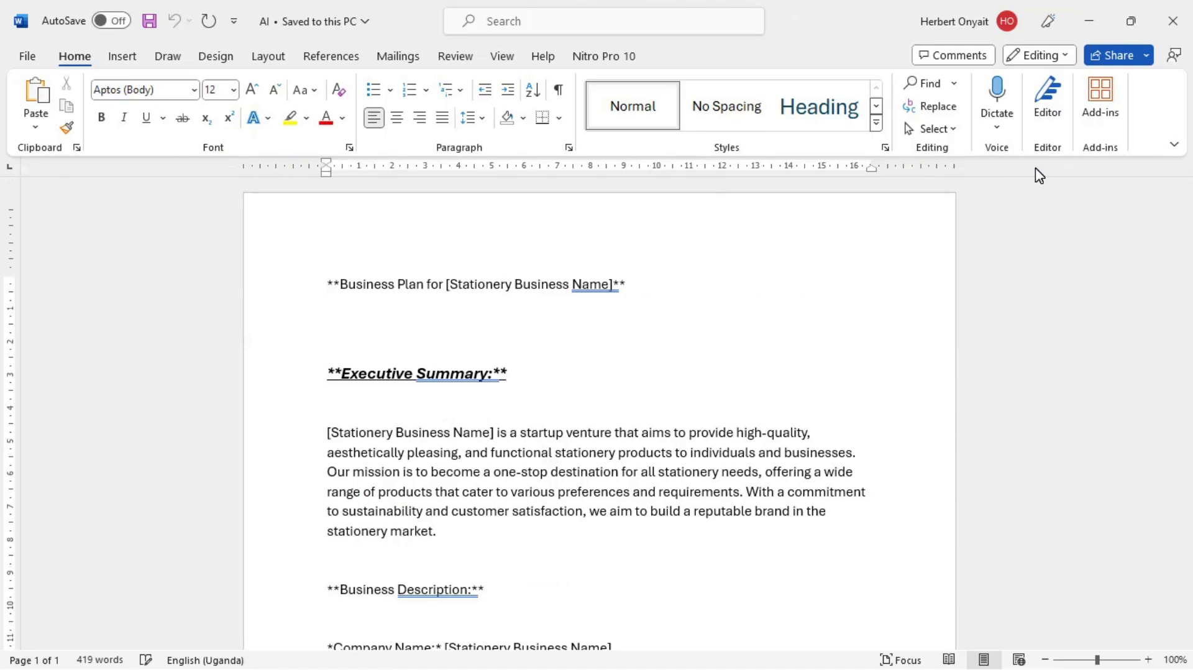
pyautogui.click(1168, 36)
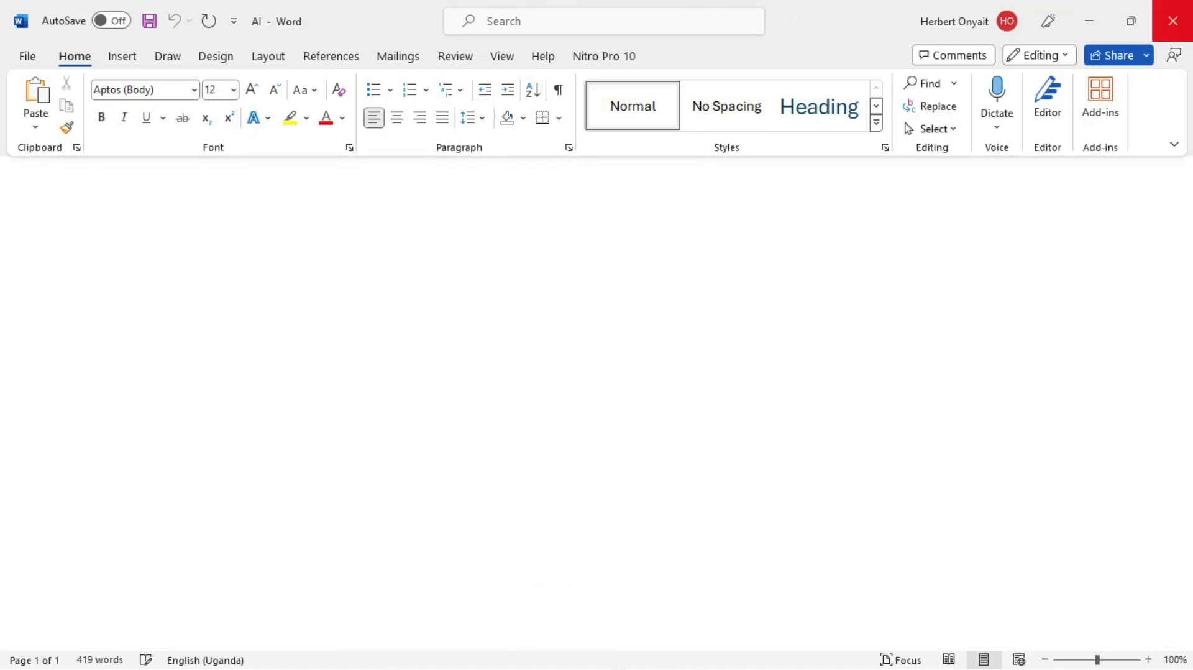
pyautogui.hotkey('alt', 'Tab')
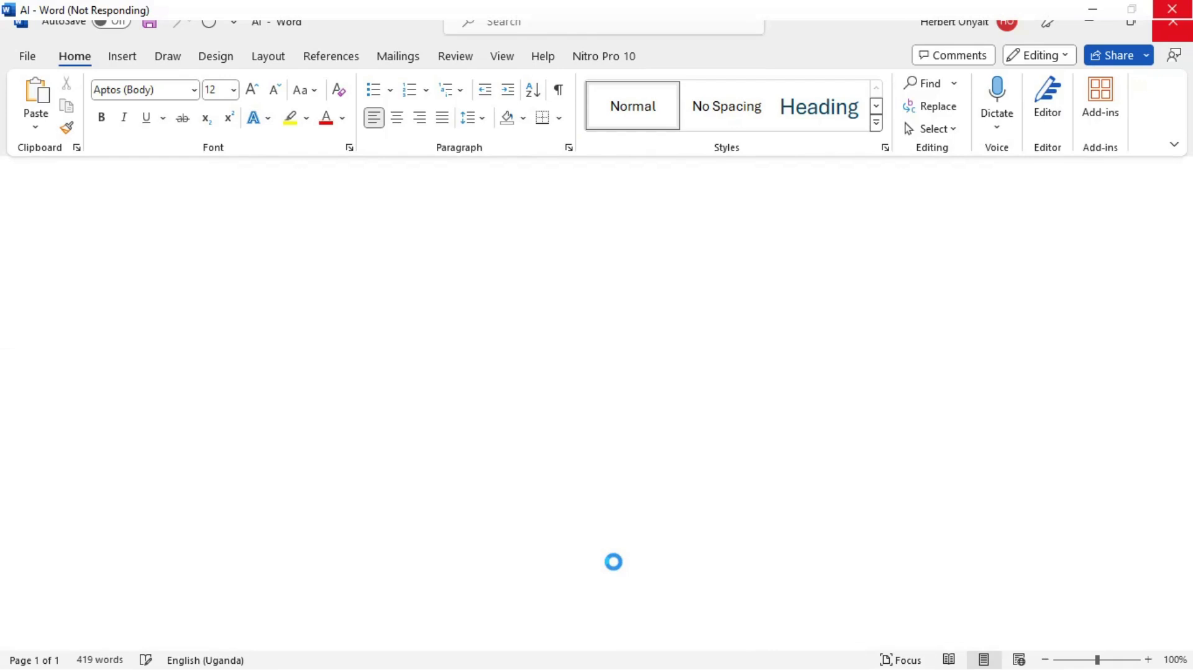
pyautogui.hotkey('alt', 'Tab')
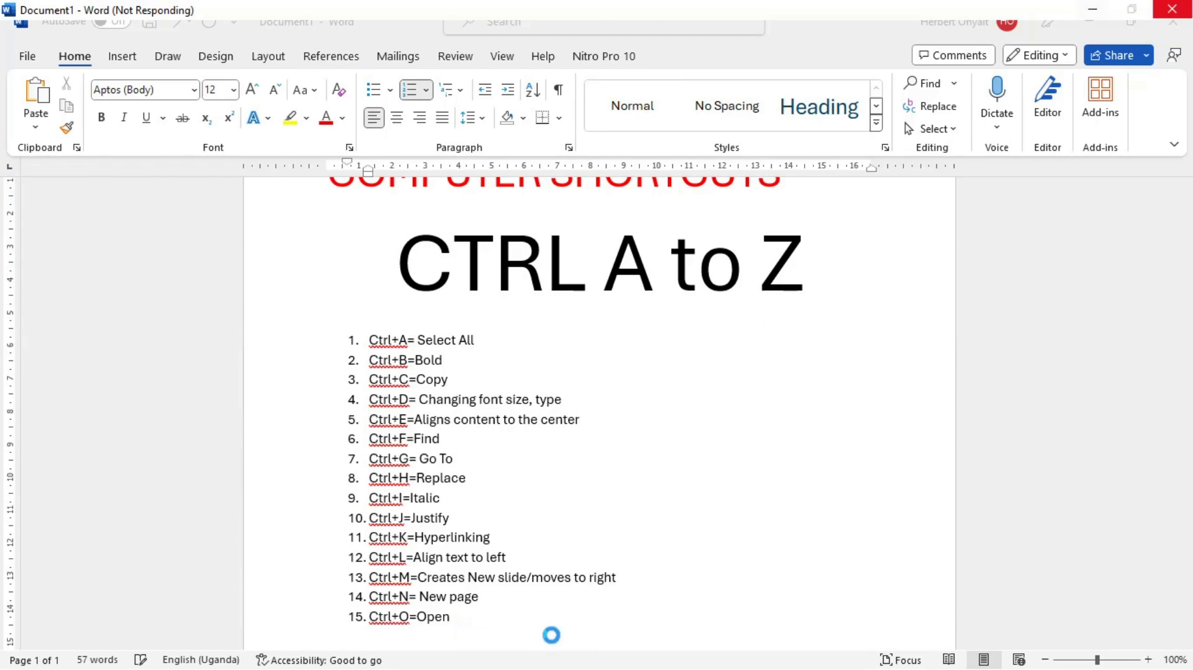
# Step: Add "Ctrl+P= Print" as the sixteenth list item, and demonstrate it by opening the print preview and leaving it without printing
pyautogui.press('Return')
pyautogui.write('ctrp')
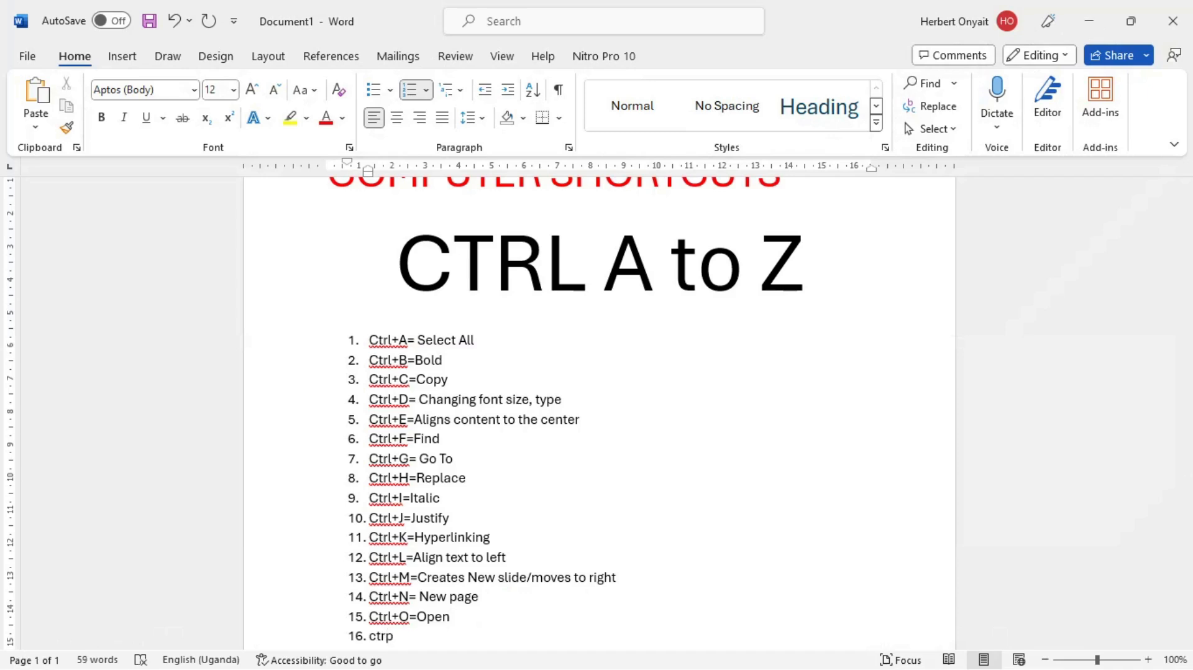
pyautogui.press('BackSpace')
pyautogui.write('l+P=')
pyautogui.write('Print')
pyautogui.hotkey('ctrl', 'p')
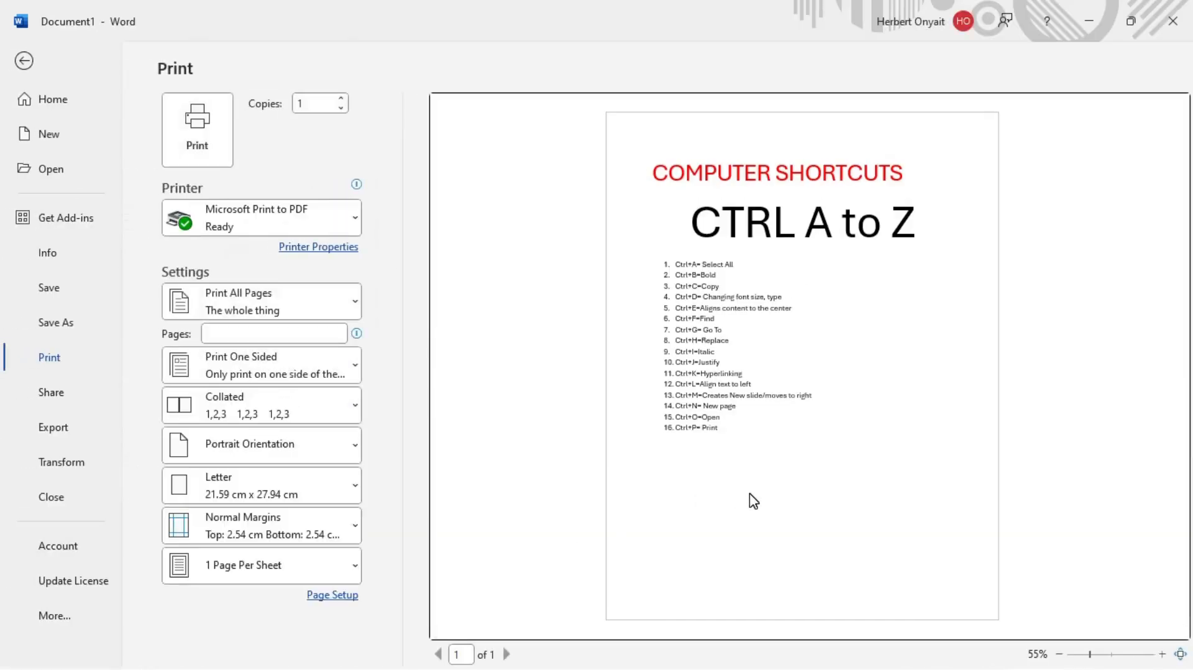
pyautogui.press('Escape')
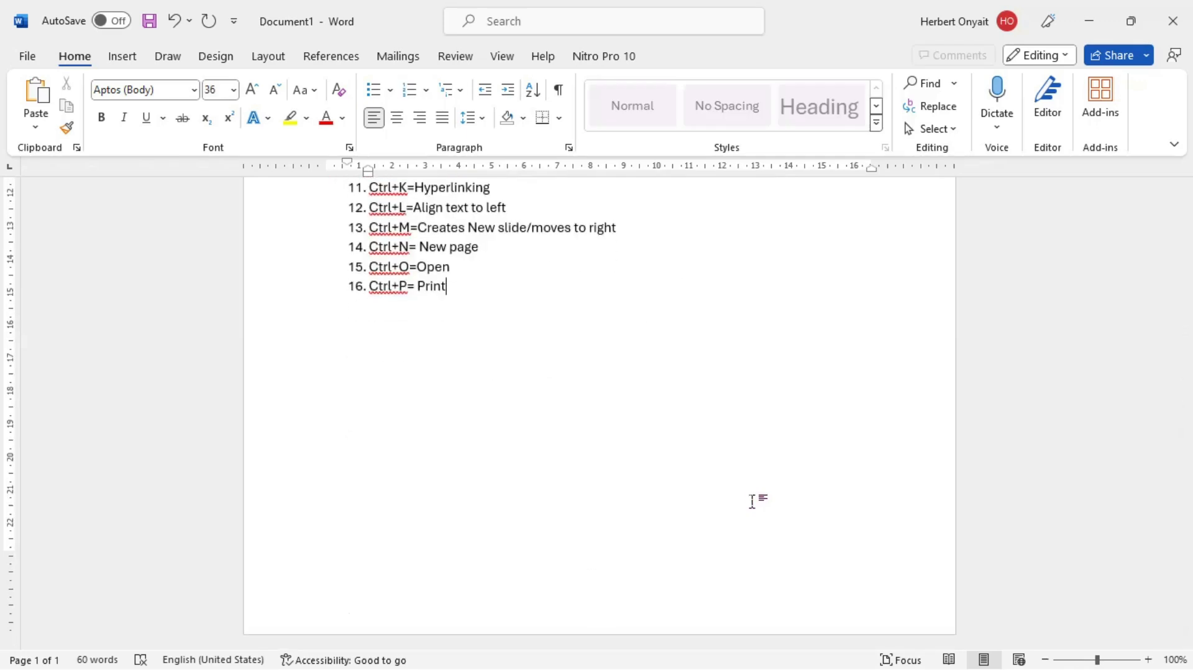
# Step: Add "Ctrl+Q=Quite mode" as the seventeenth item of the numbered list
pyautogui.press('Return')
pyautogui.write('ctrl+')
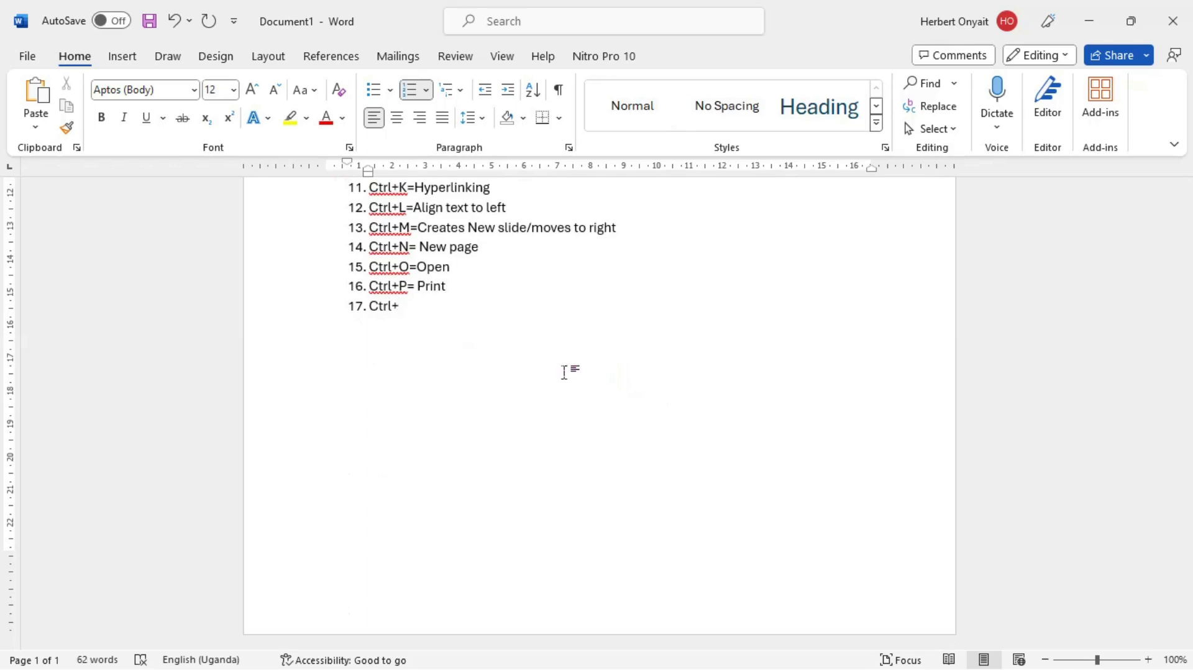
pyautogui.write('q')
pyautogui.press('BackSpace')
pyautogui.write('Q=Quite mode')
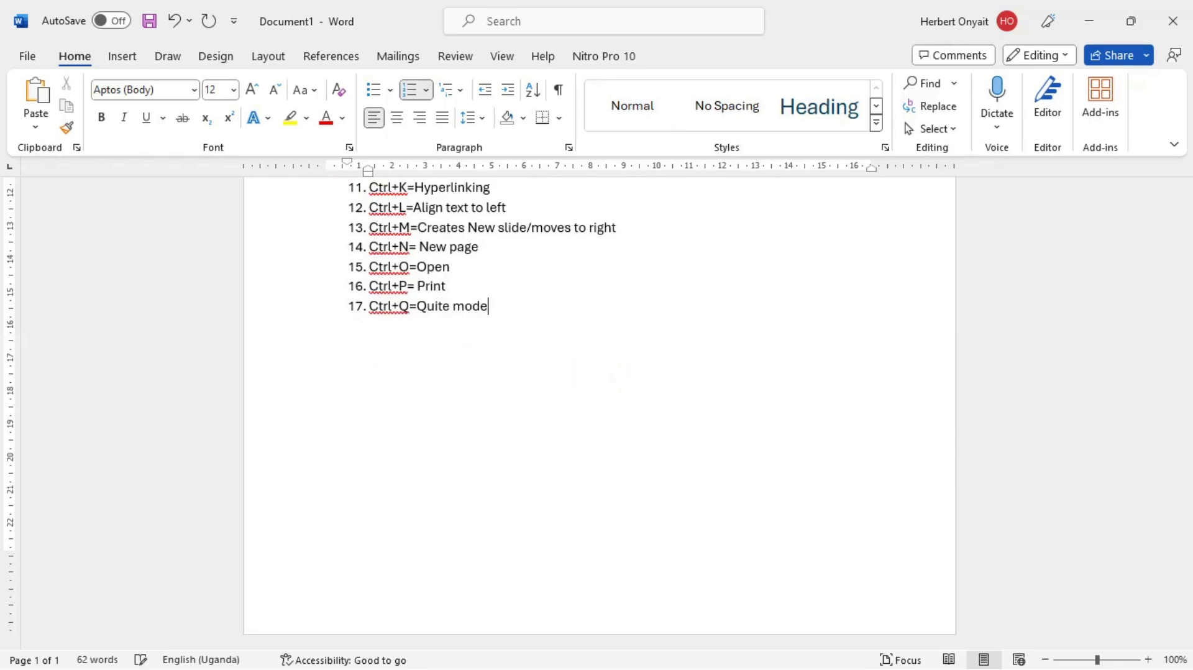
pyautogui.hotkey('alt', 'Tab')
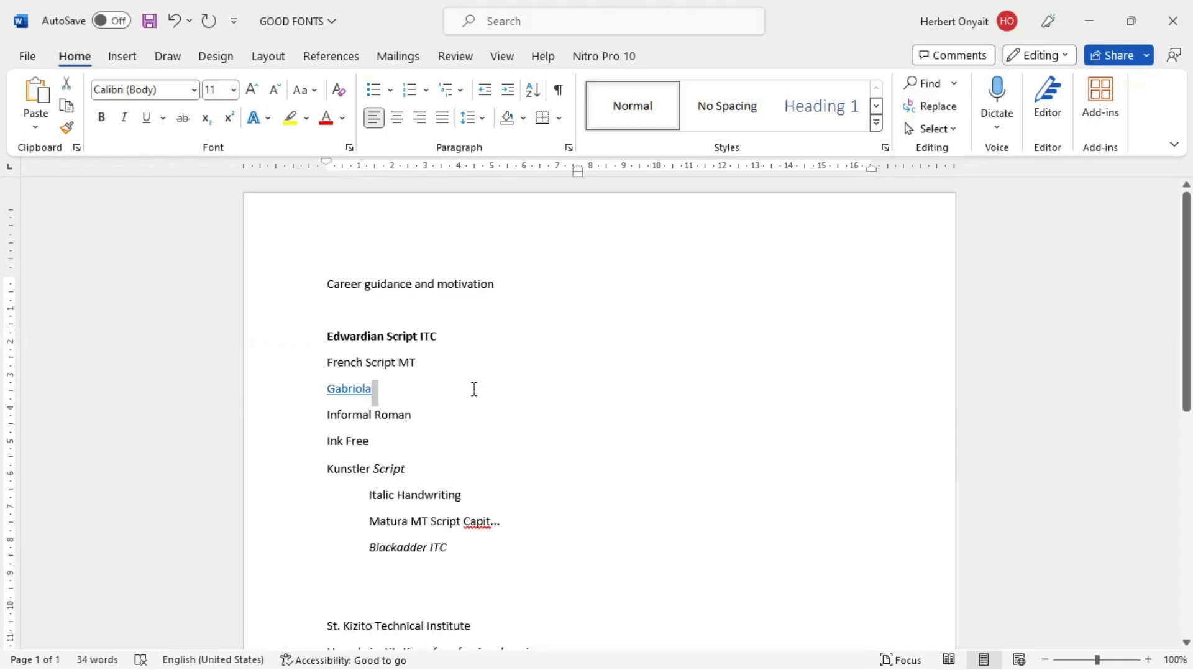
pyautogui.press('Print')
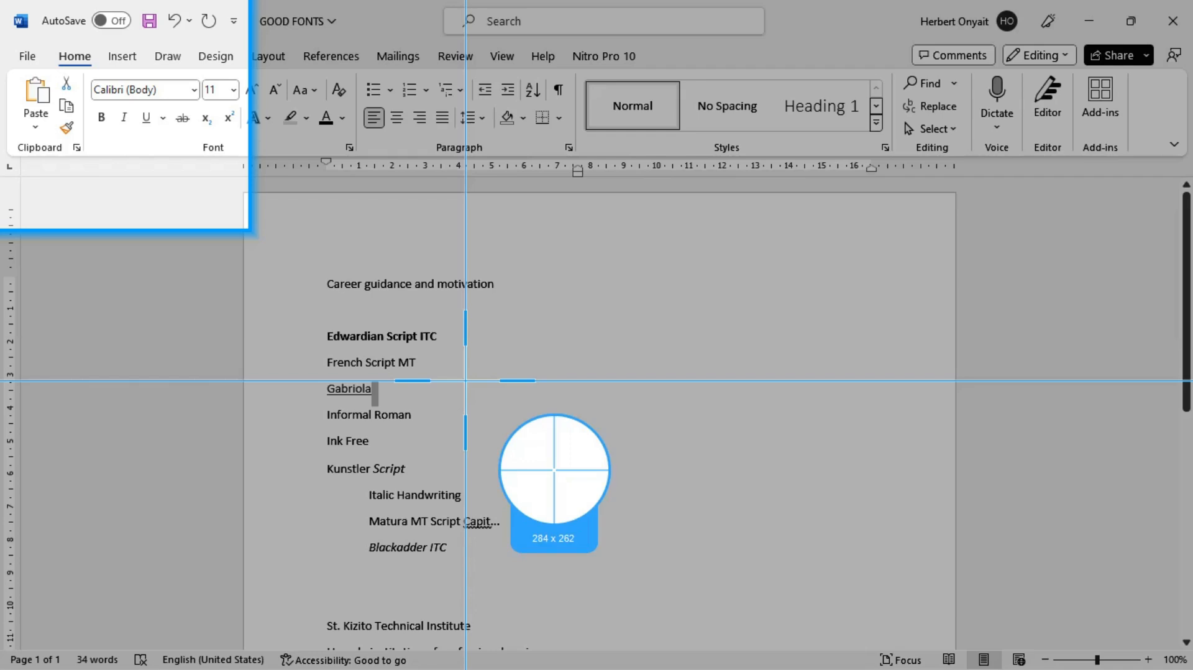
pyautogui.press('Escape')
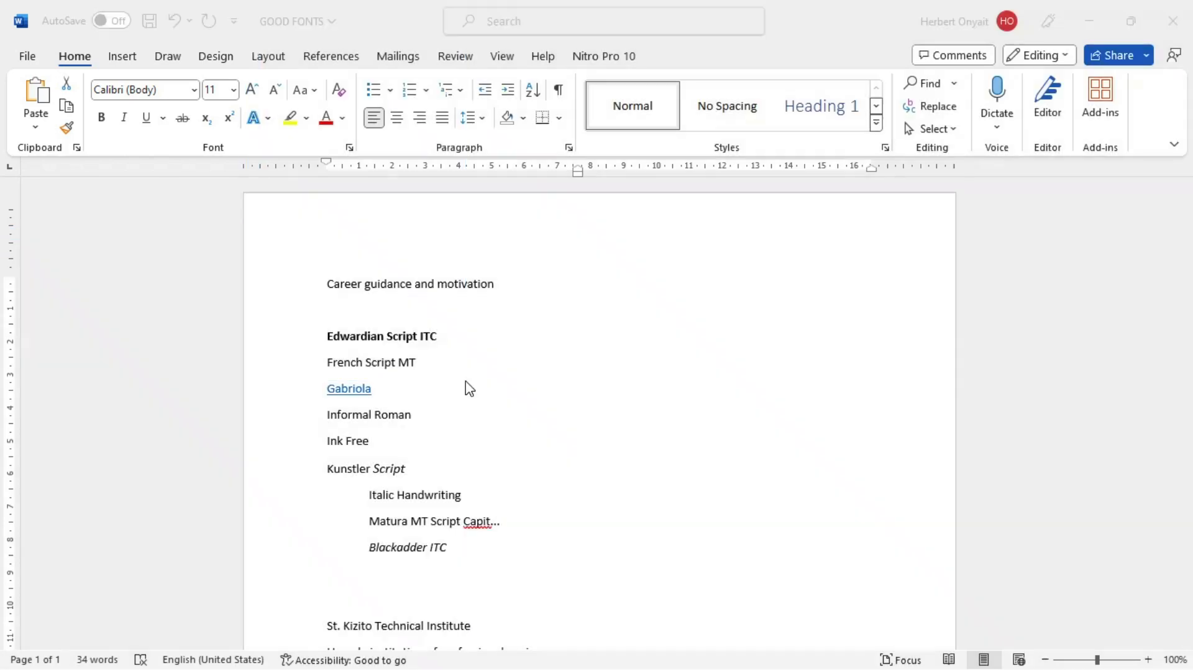
pyautogui.hotkey('alt', 'Tab')
pyautogui.hotkey('alt', 'Tab')
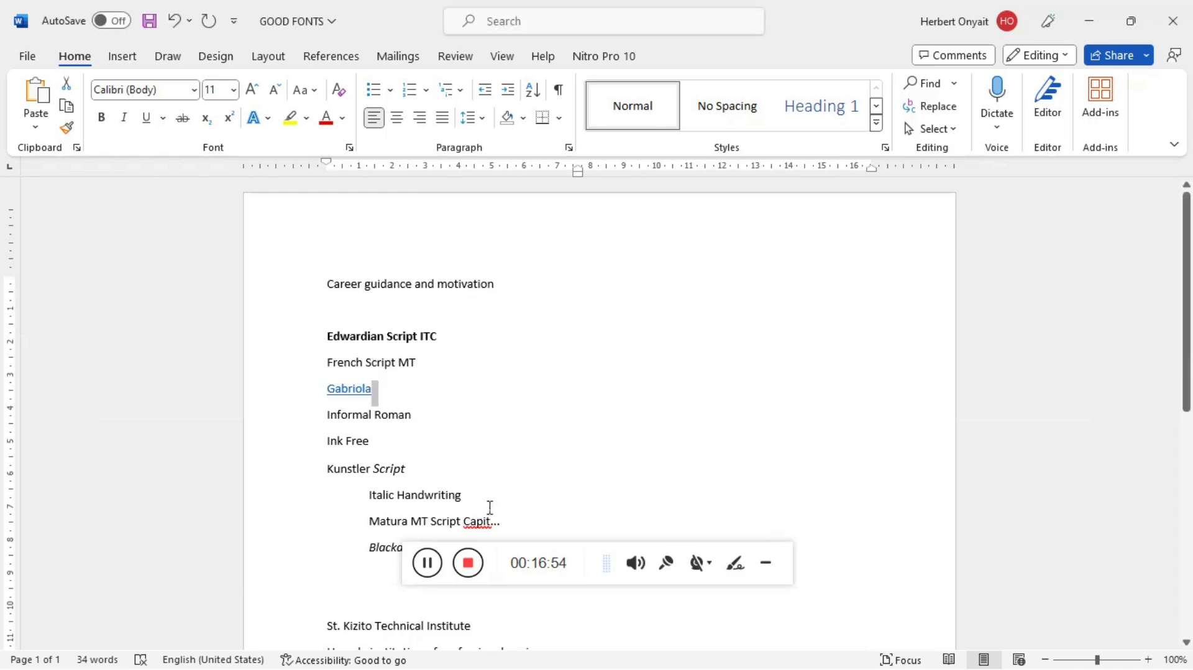
pyautogui.press('alt')
pyautogui.click(770, 569)
pyautogui.hotkey('alt', 'Tab')
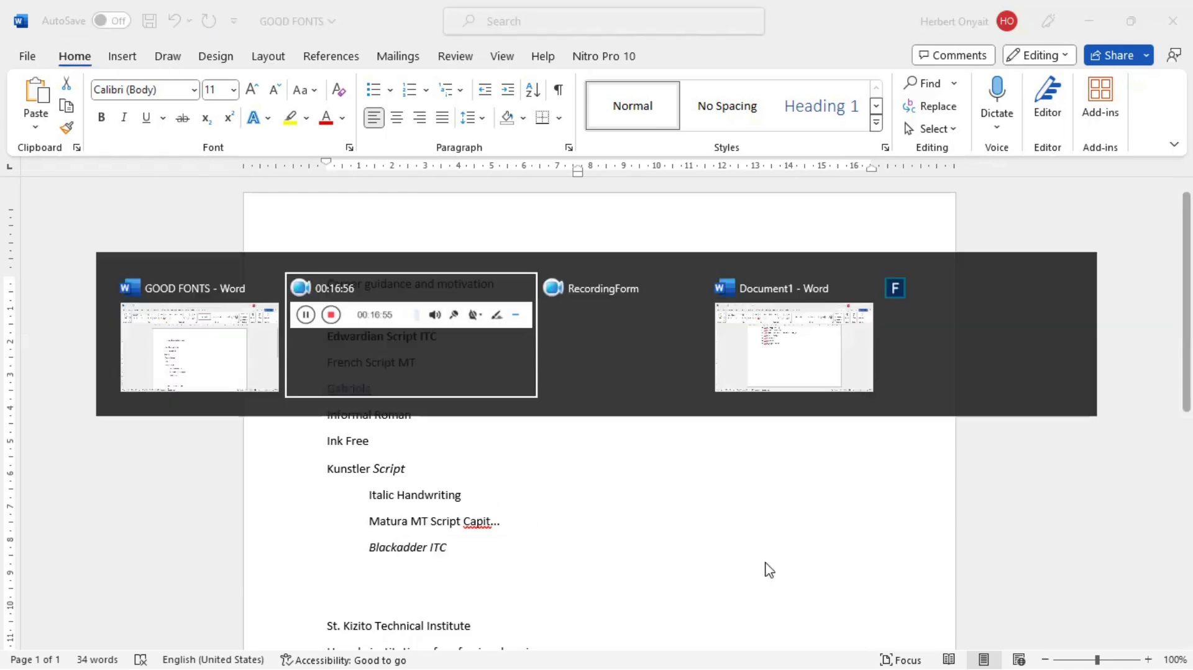
pyautogui.hotkey('alt', 'Tab')
pyautogui.hotkey('alt', 'Tab')
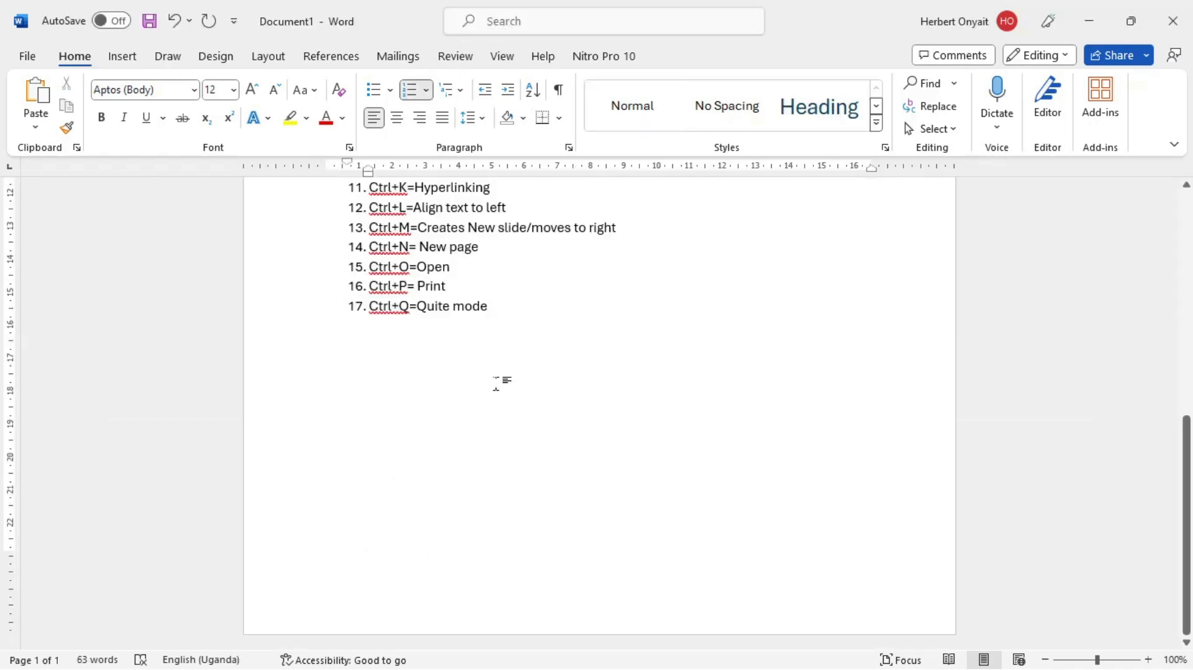
# Step: Add "Ctrl+R= Align right" as the eighteenth item of the numbered list
pyautogui.press('Return')
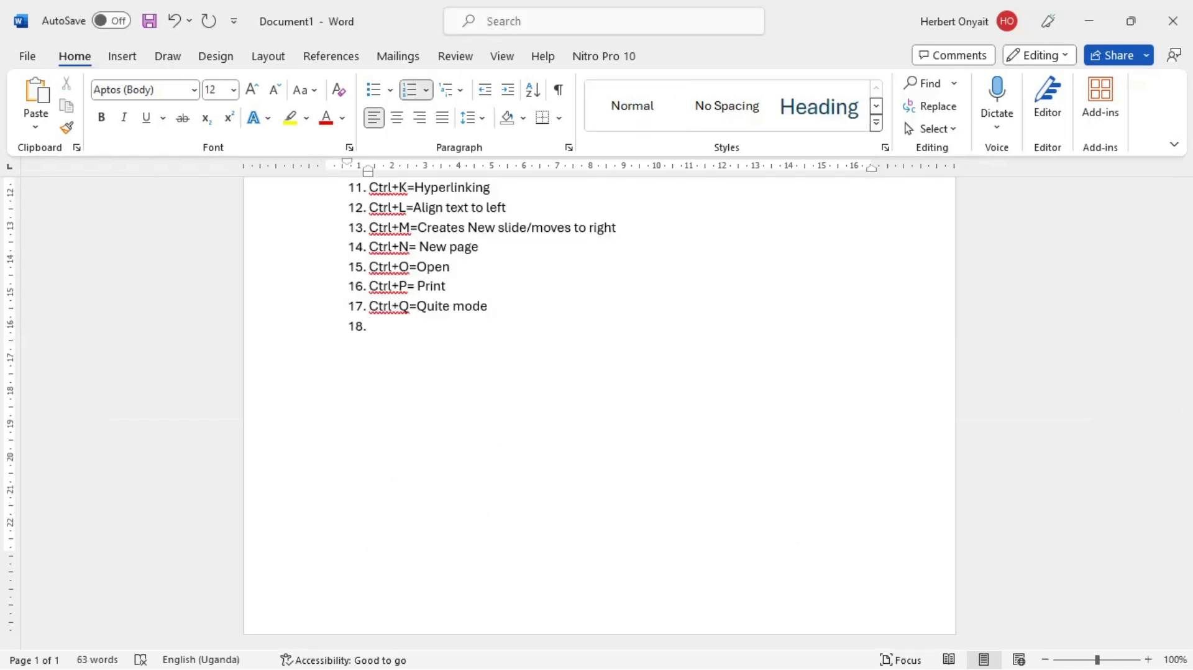
pyautogui.write('ctrl+r')
pyautogui.press('BackSpace')
pyautogui.write('R= Align')
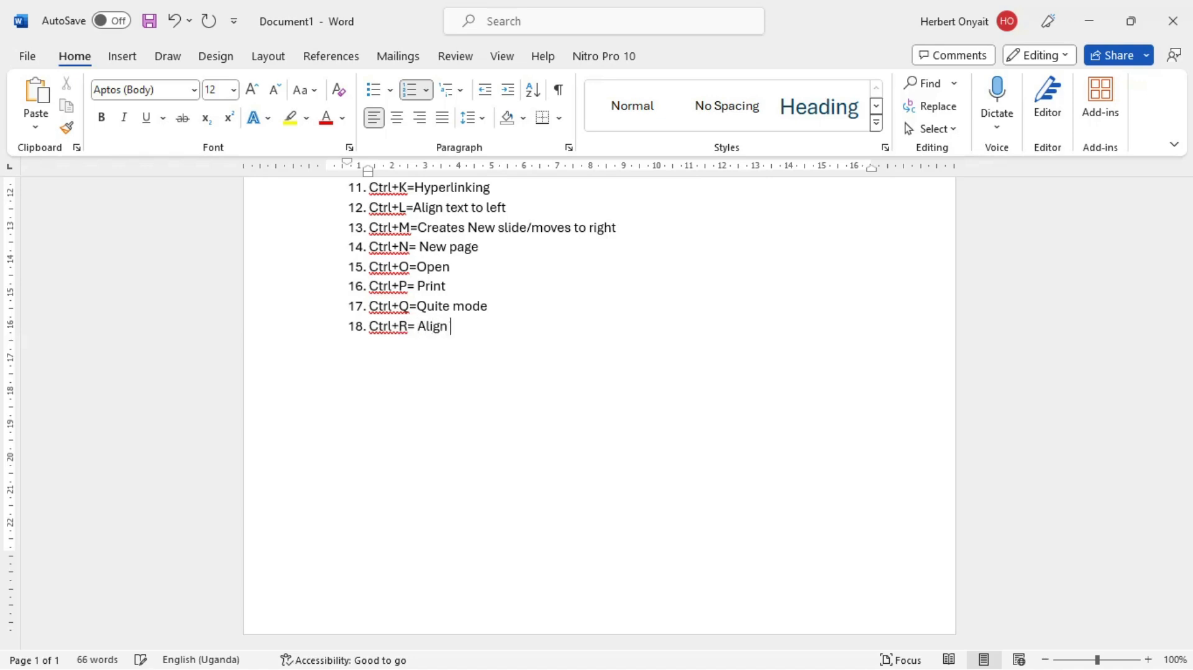
pyautogui.write(' right')
# Step: In the GOOD FONTS document, align the "Kunstler Script" line to the right
pyautogui.hotkey('alt', 'Tab')
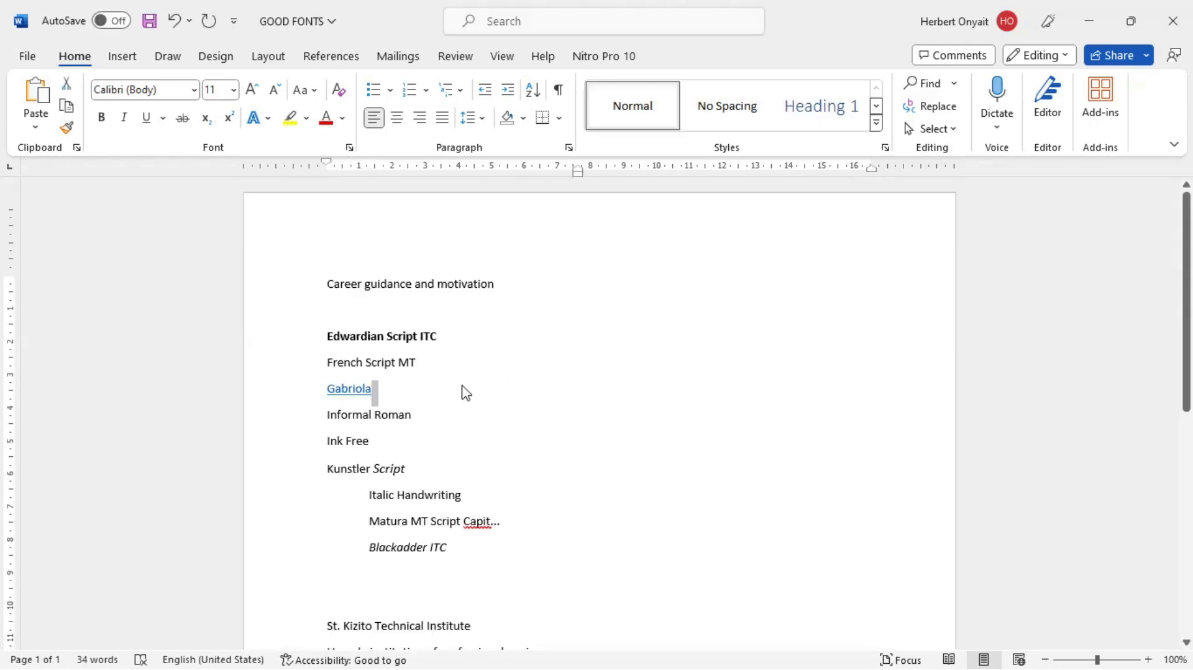
pyautogui.click(273, 478)
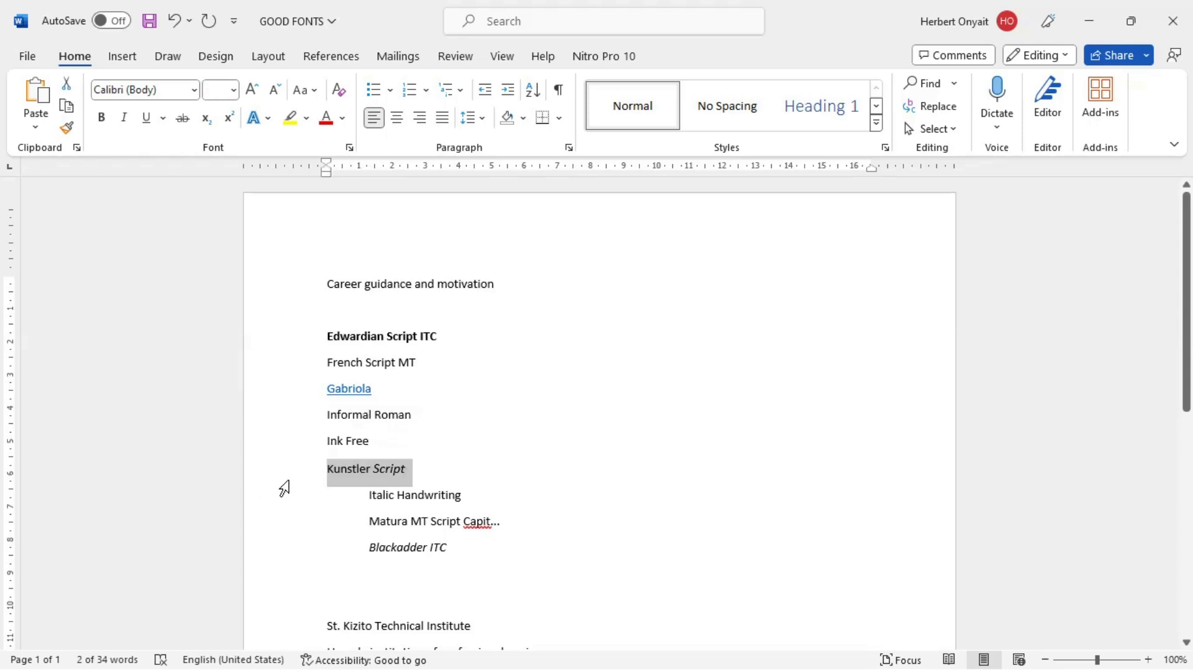
pyautogui.hotkey('ctrl', 'r')
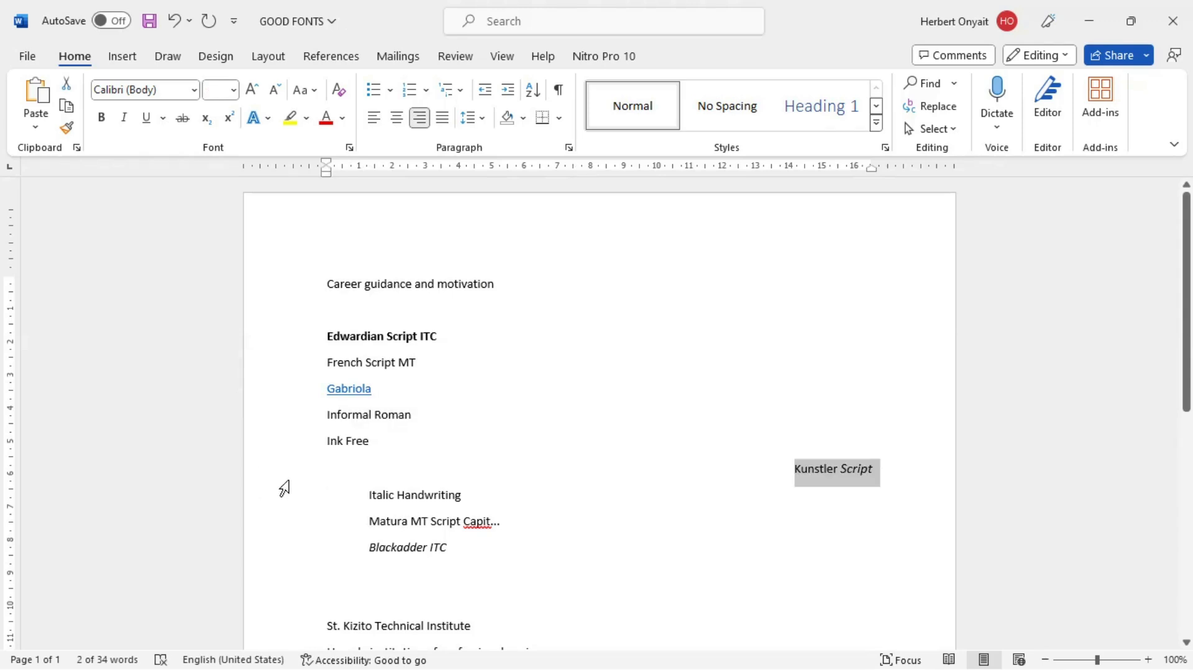
# Step: In Document1, add "Ctrl+S=Save" as the nineteenth list item, and demonstrate it by opening the Save As page and leaving it without saving
pyautogui.hotkey('alt', 'Tab')
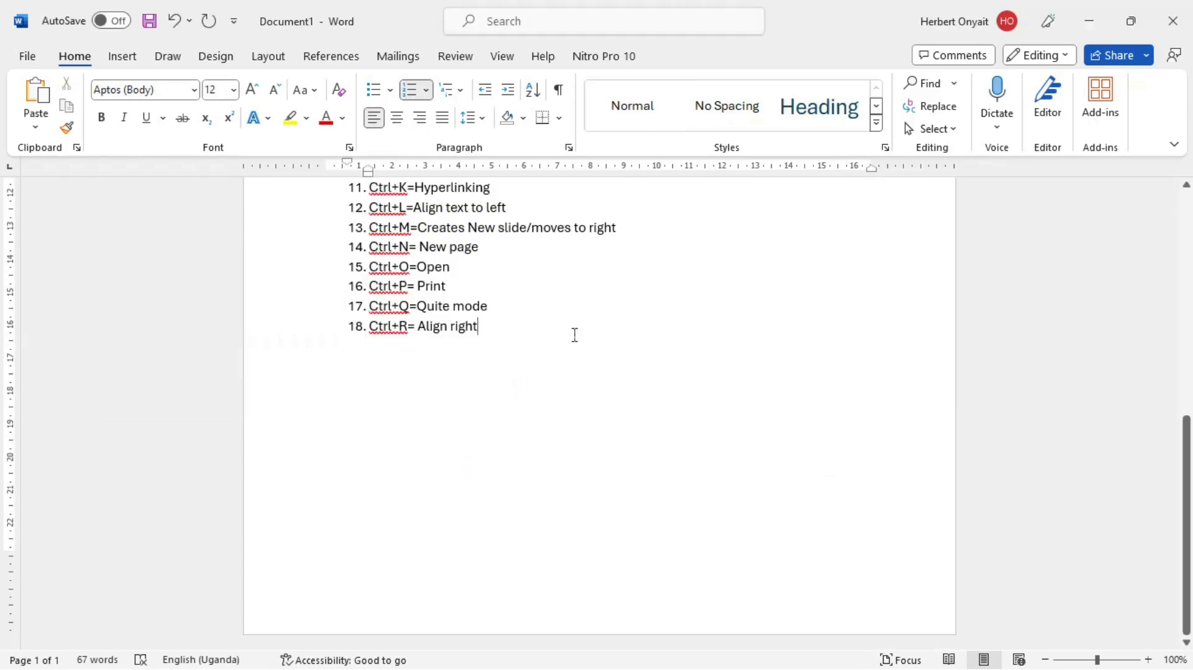
pyautogui.press('Return')
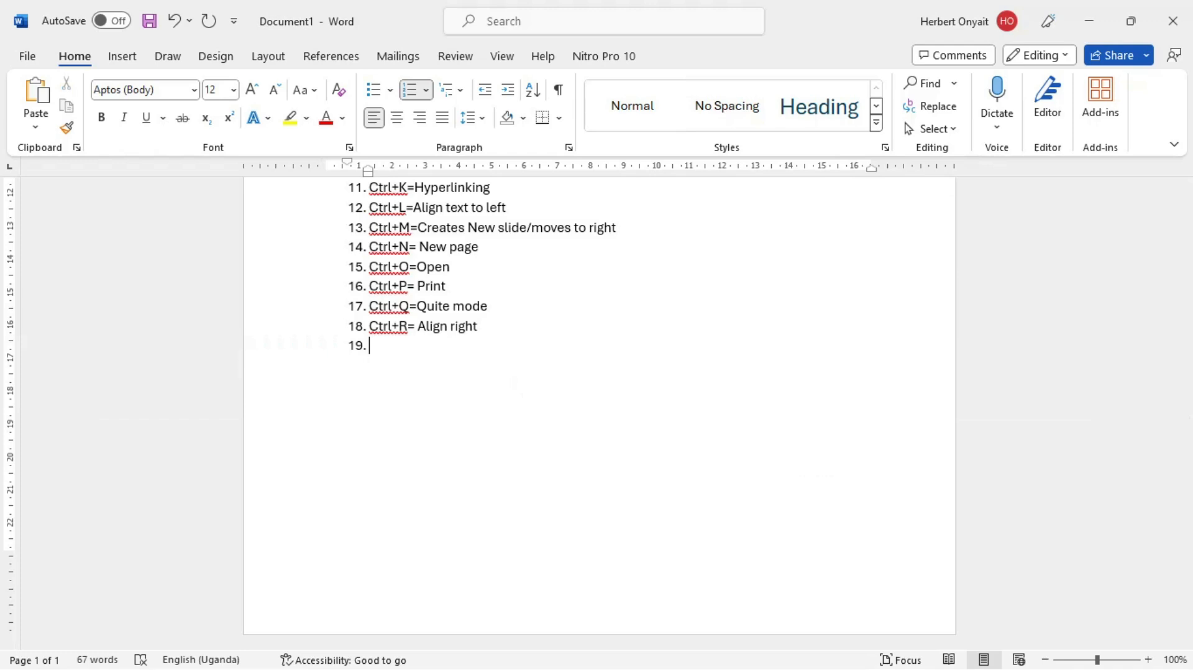
pyautogui.write('ctrl+S=Sa')
pyautogui.press('BackSpace')
pyautogui.write('vea')
pyautogui.hotkey('ctrl', 's')
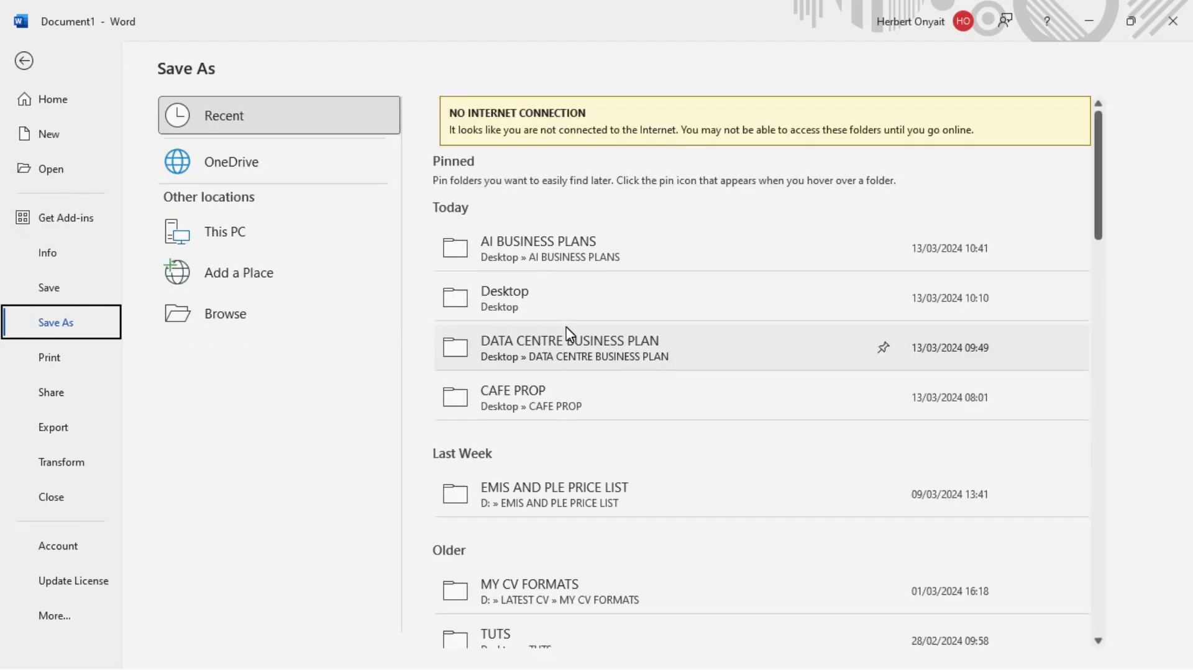
pyautogui.click(569, 336)
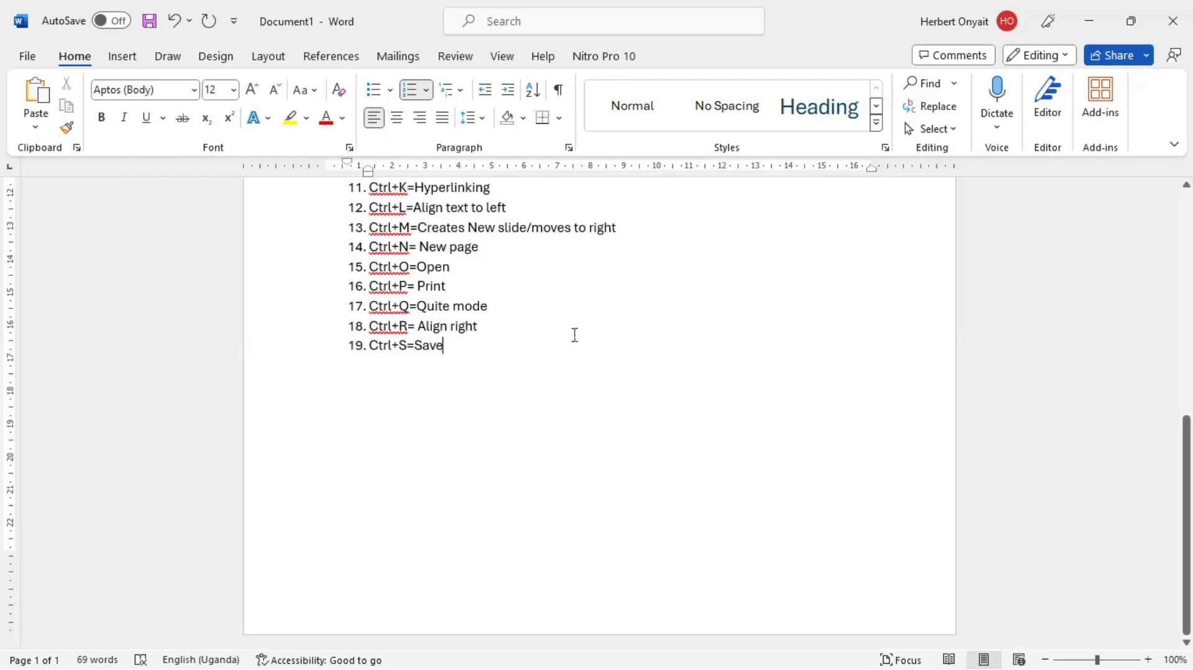
# Step: Add "Ctrl+T=Helps to move to a new tab" as the twentieth item of the numbered list
pyautogui.press('Return')
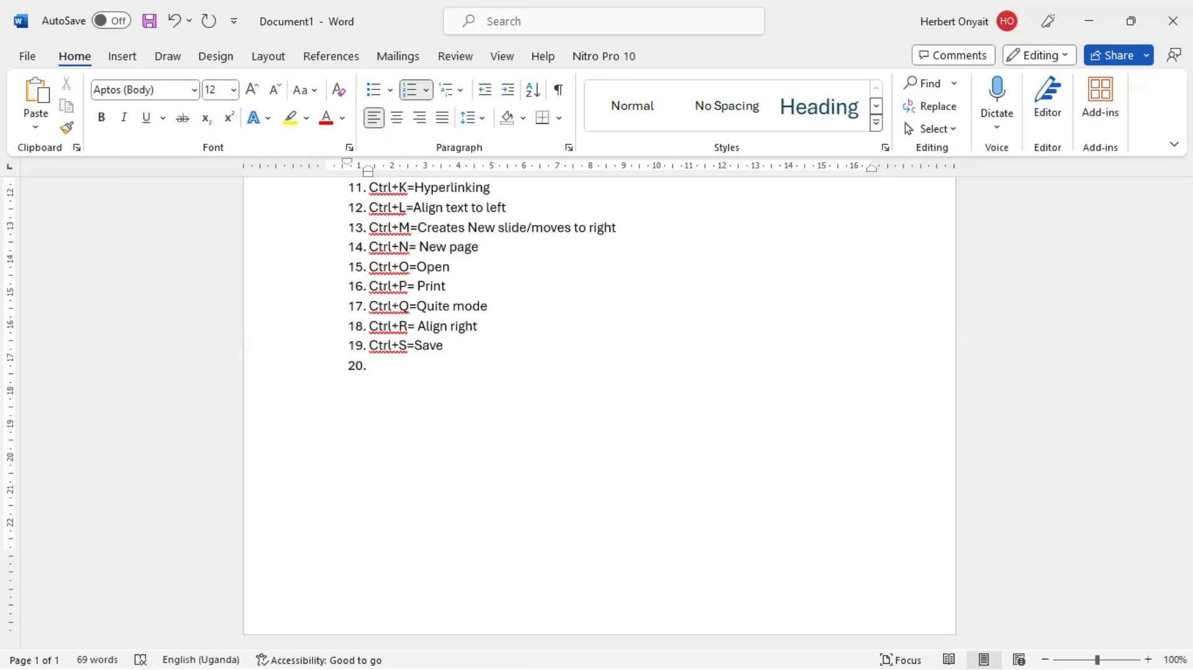
pyautogui.write('Ctrl+T=Helps to mow')
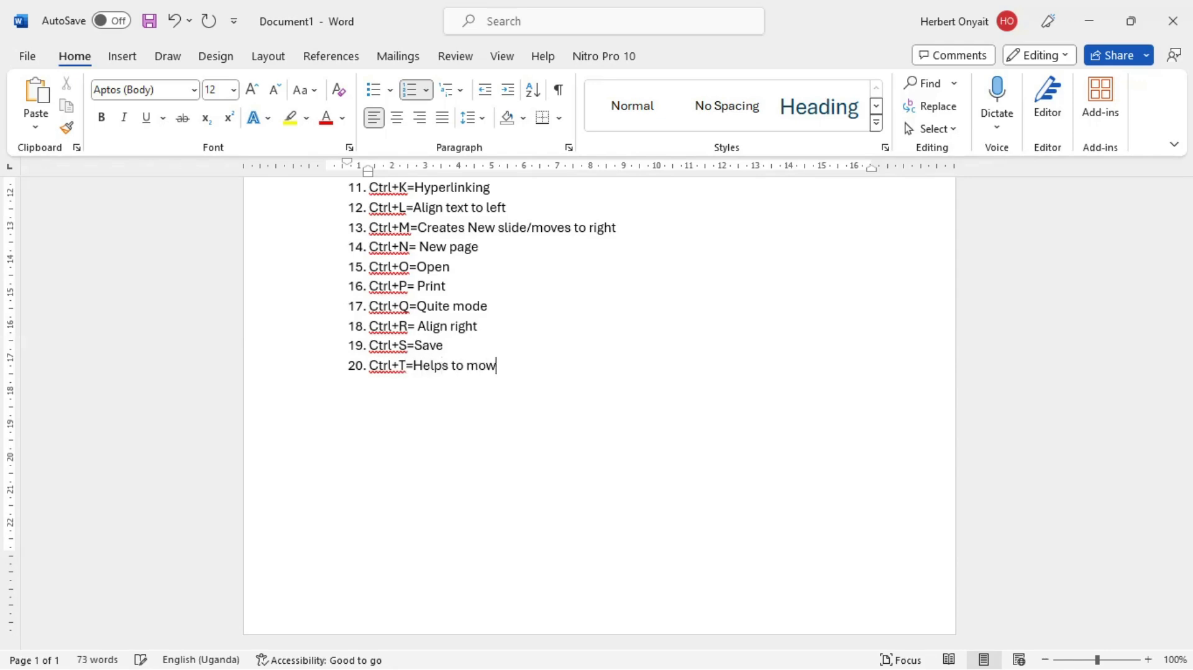
pyautogui.press('BackSpace')
pyautogui.write('e')
pyautogui.press('BackSpace')
pyautogui.write('ve to a new tab')
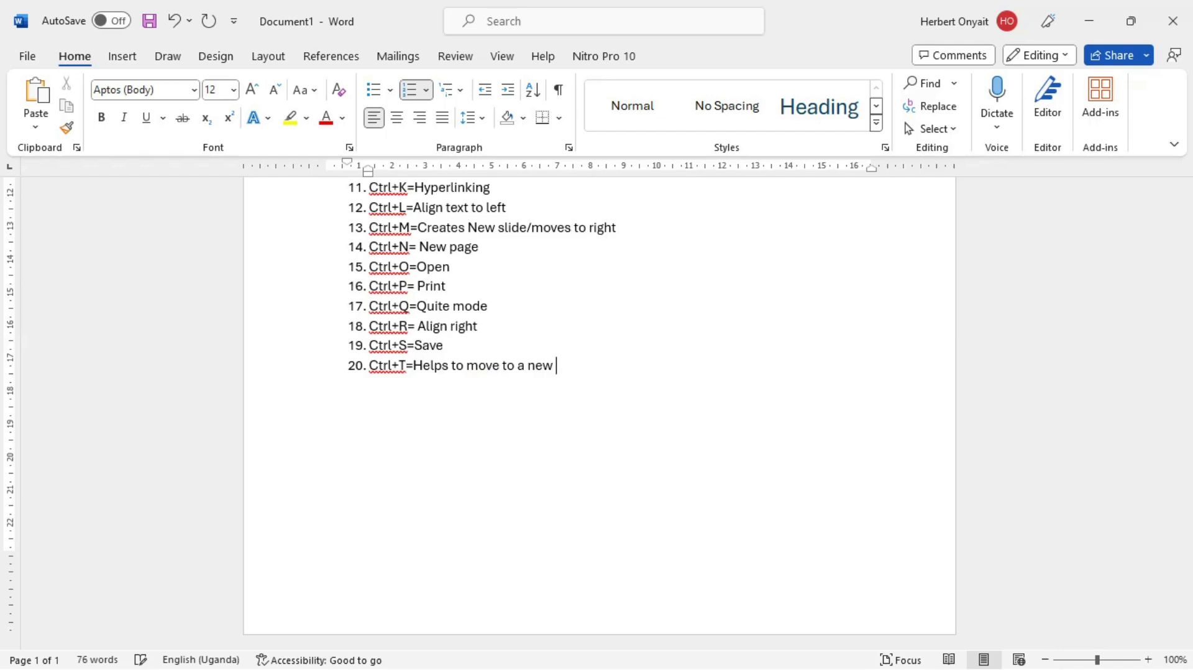
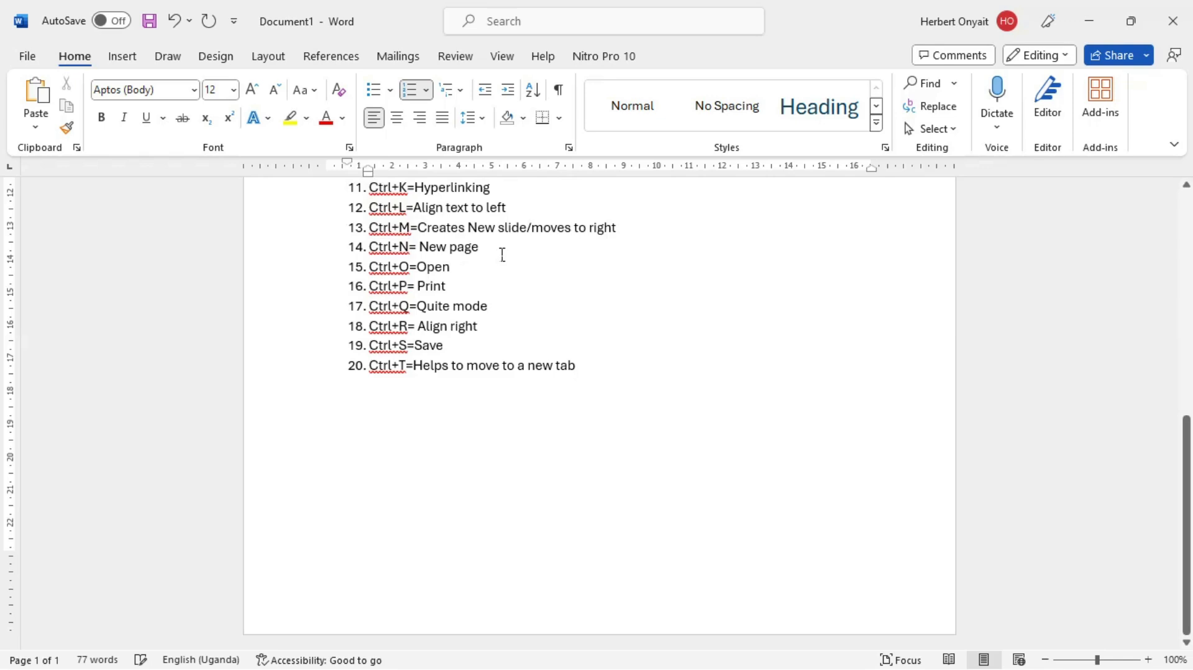
# Step: Try a hanging indent and number removal on the "Ctrl+T" list item, and undo these changes
pyautogui.hotkey('ctrl', 't')
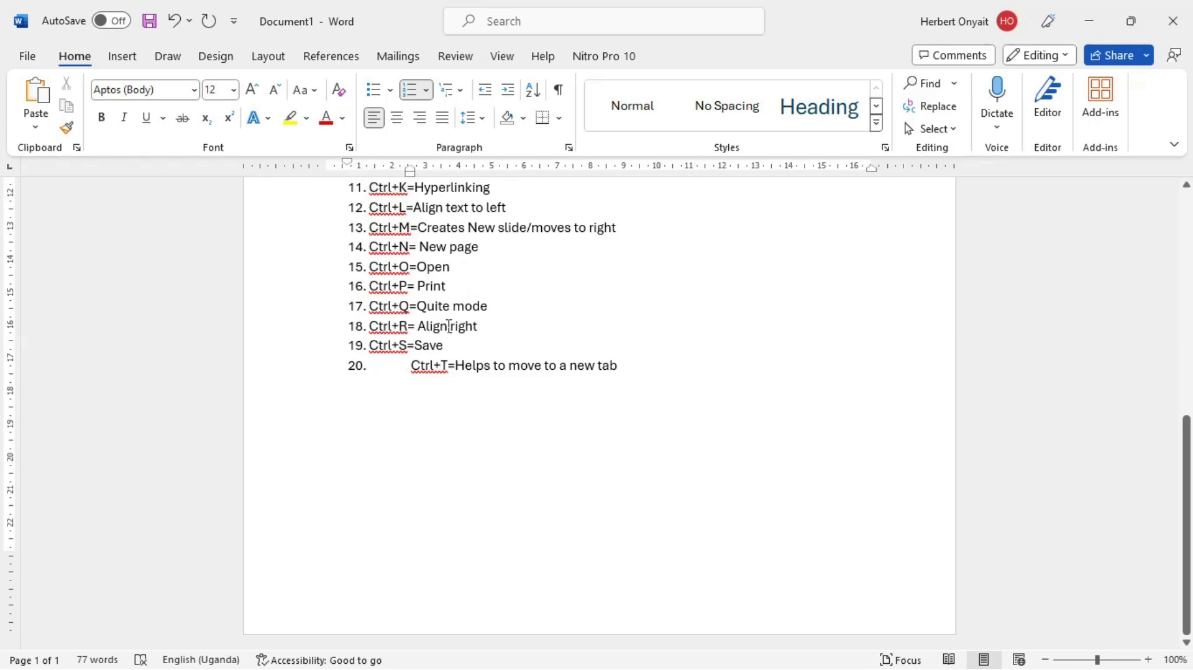
pyautogui.click(415, 373)
pyautogui.press('BackSpace')
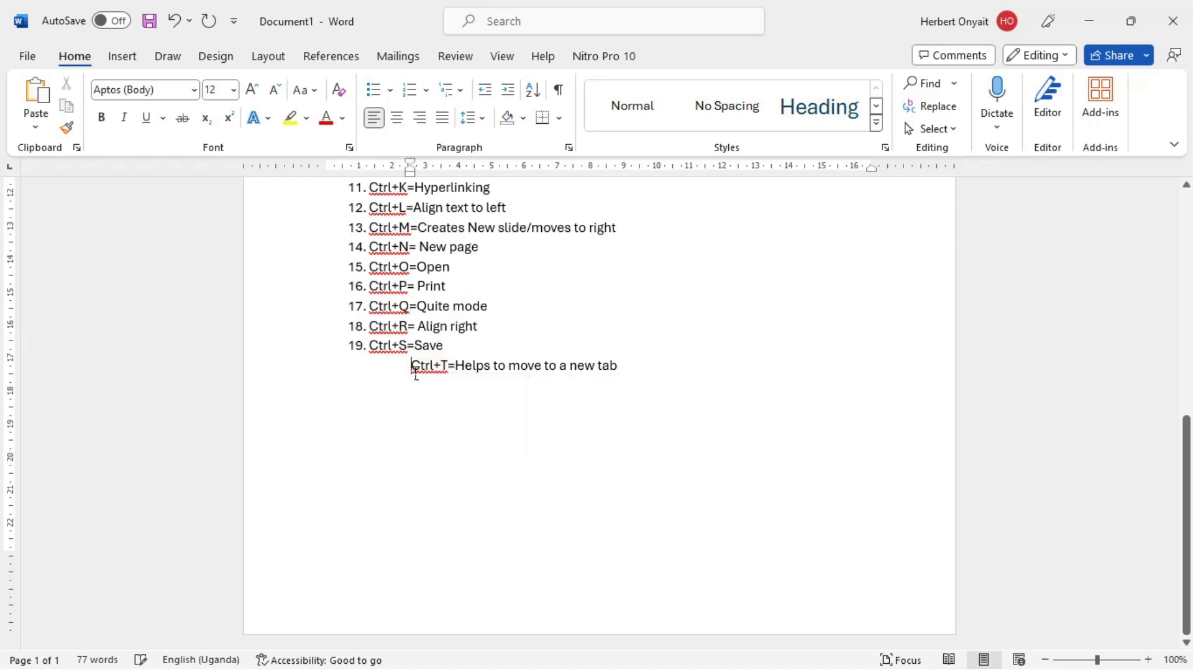
pyautogui.hotkey('ctrl', 'z')
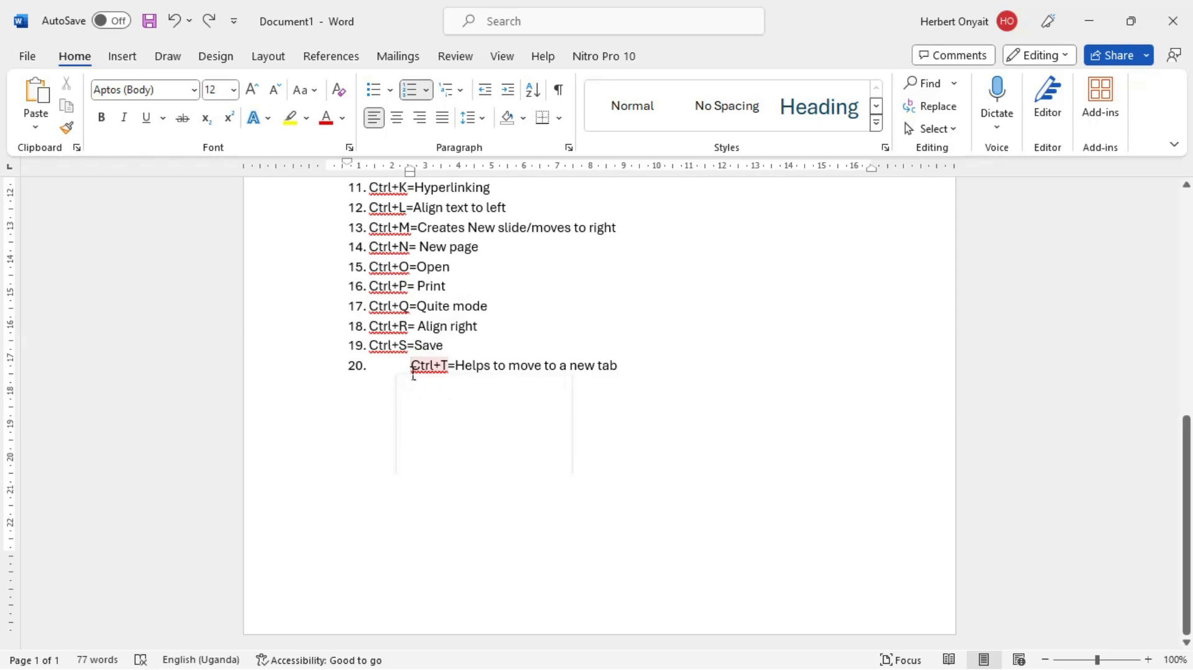
pyautogui.press('BackSpace')
pyautogui.press('BackSpace')
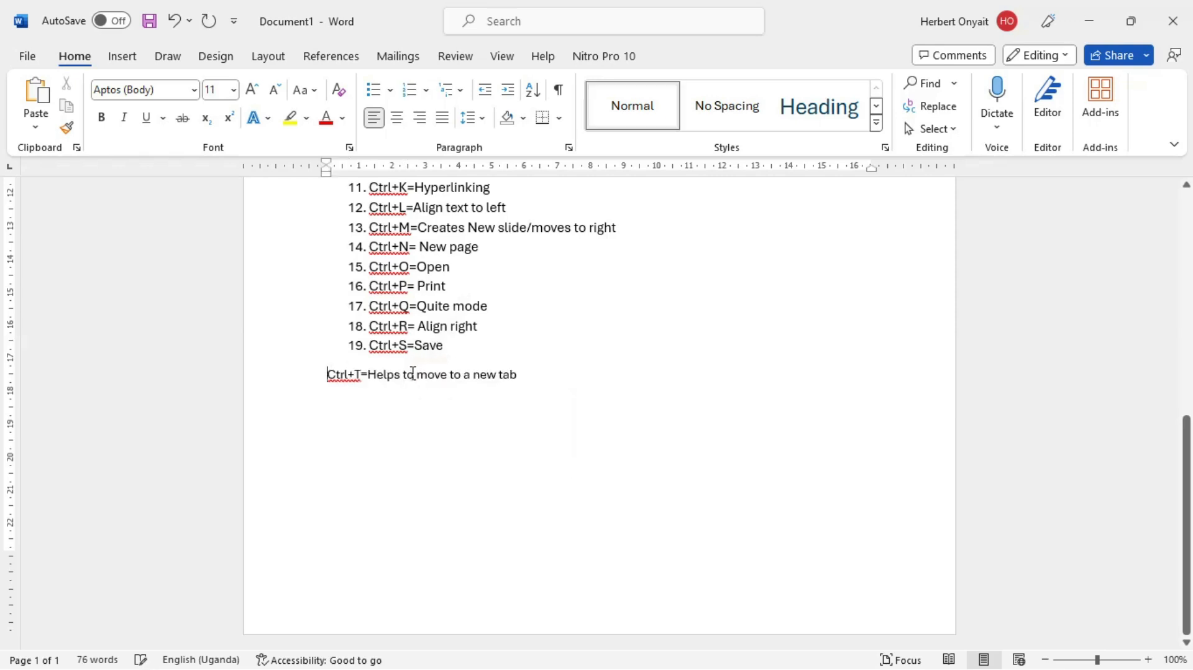
pyautogui.hotkey('ctrl', 'z')
pyautogui.hotkey('ctrl', 'z')
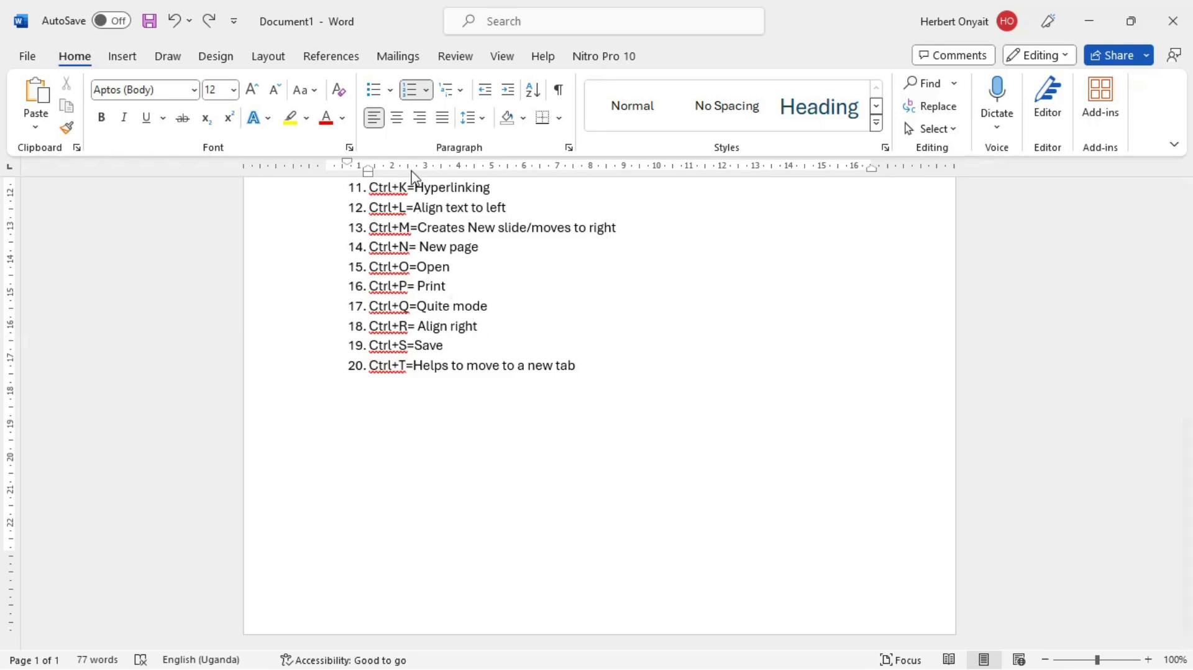
# Step: Increase the hanging indent of the "Kunstler Script" line in the GOOD FONTS document to about 10 cm and return to Document1
pyautogui.hotkey('alt', 'Tab')
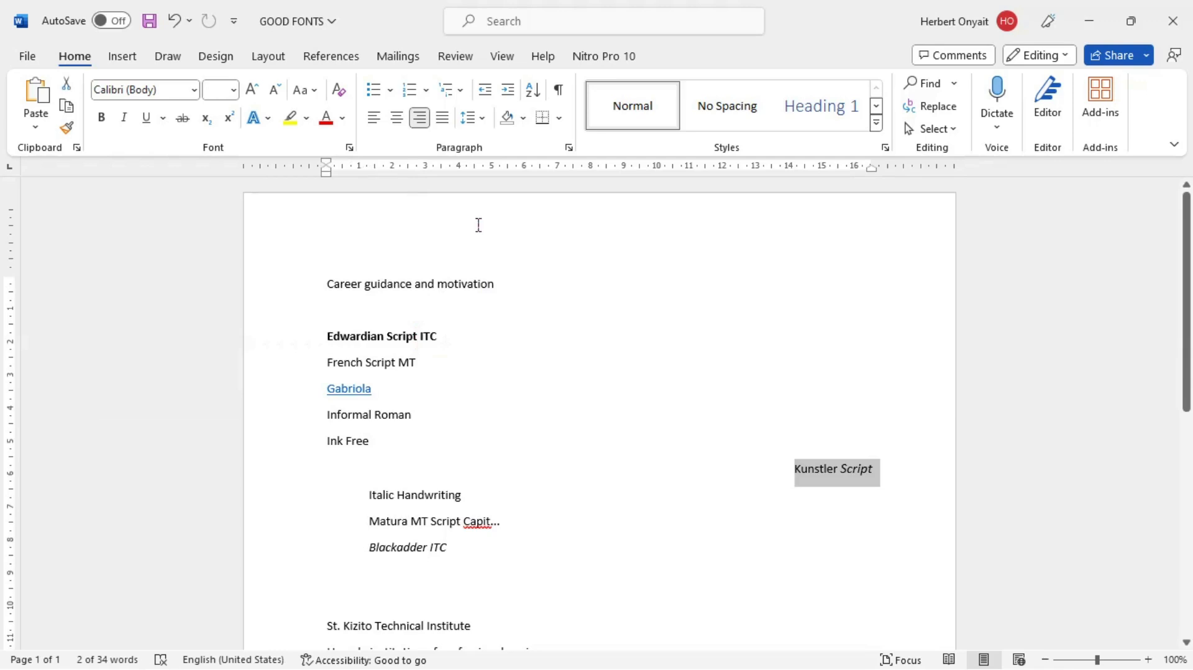
pyautogui.hotkey('ctrl', 't')
pyautogui.hotkey('ctrl', 't')
pyautogui.hotkey('ctrl', 't')
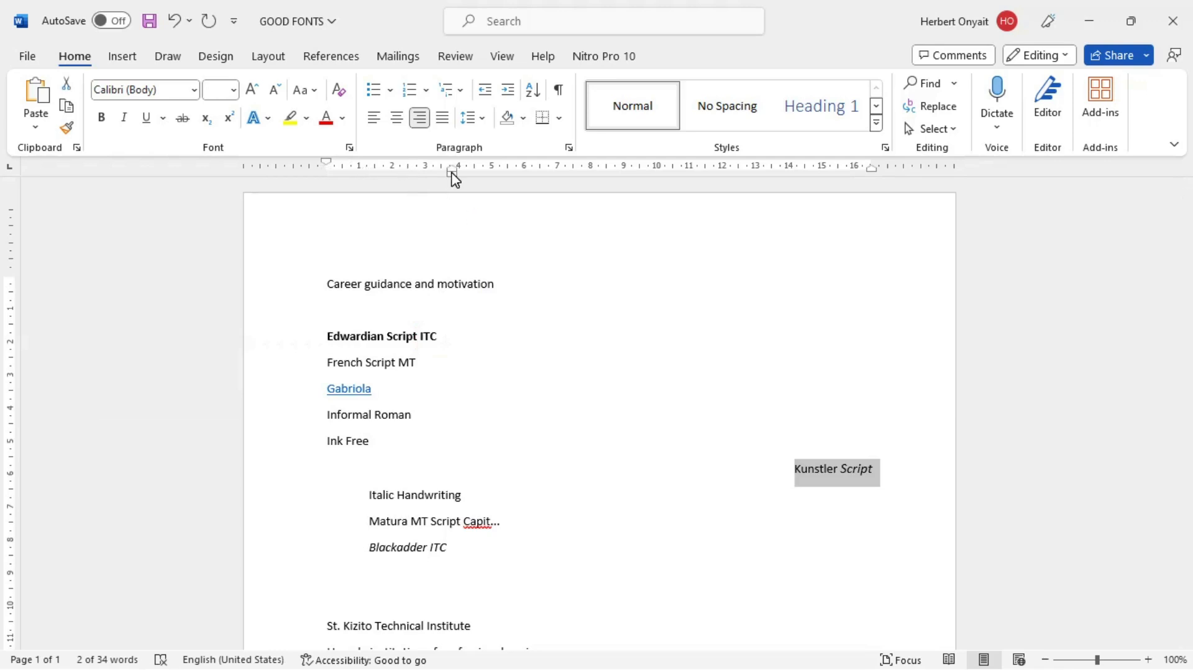
pyautogui.hotkey('ctrl', 't')
pyautogui.hotkey('ctrl', 't')
pyautogui.hotkey('ctrl', 't')
pyautogui.hotkey('ctrl', 't')
pyautogui.hotkey('ctrl', 't')
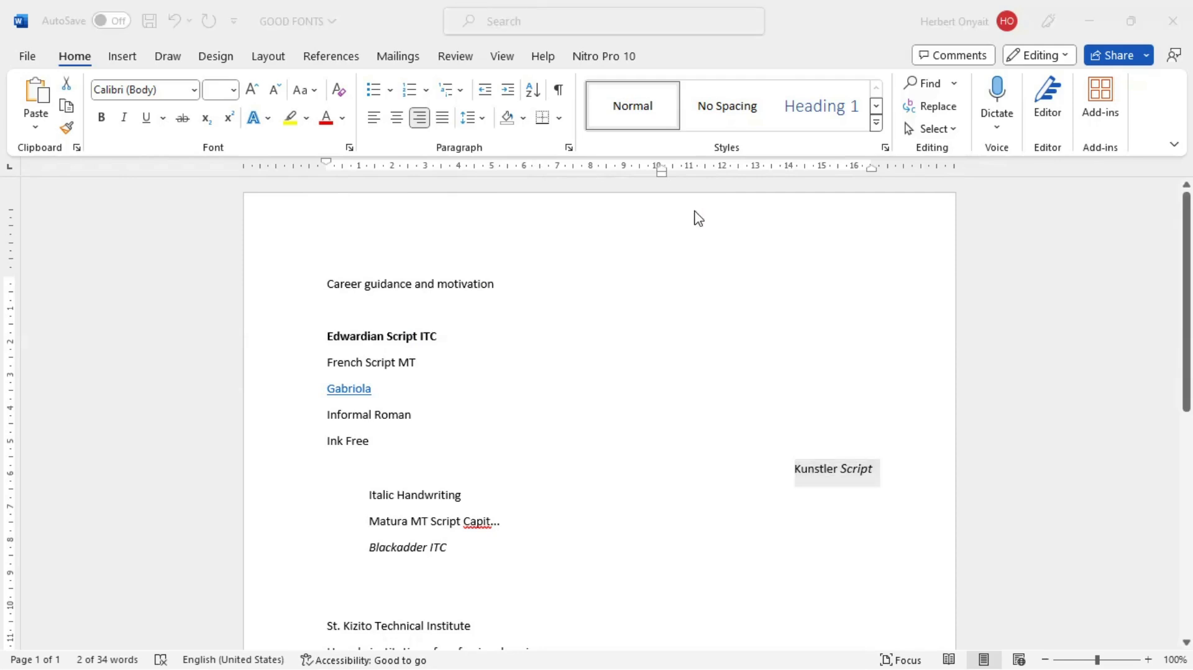
pyautogui.hotkey('alt', 'Tab')
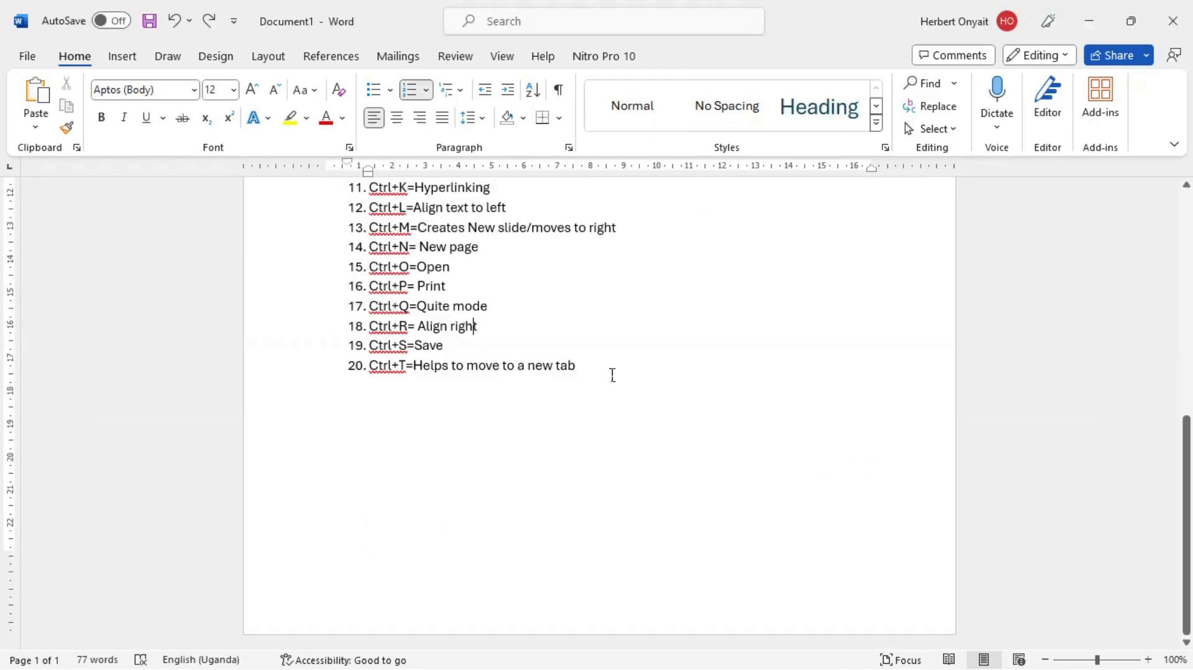
# Step: Add the twenty-first item "Ctrl+U= Underlines your content" to the shortcut list, with the spelling of "Underlines" corrected
pyautogui.click(613, 374)
pyautogui.press('Return')
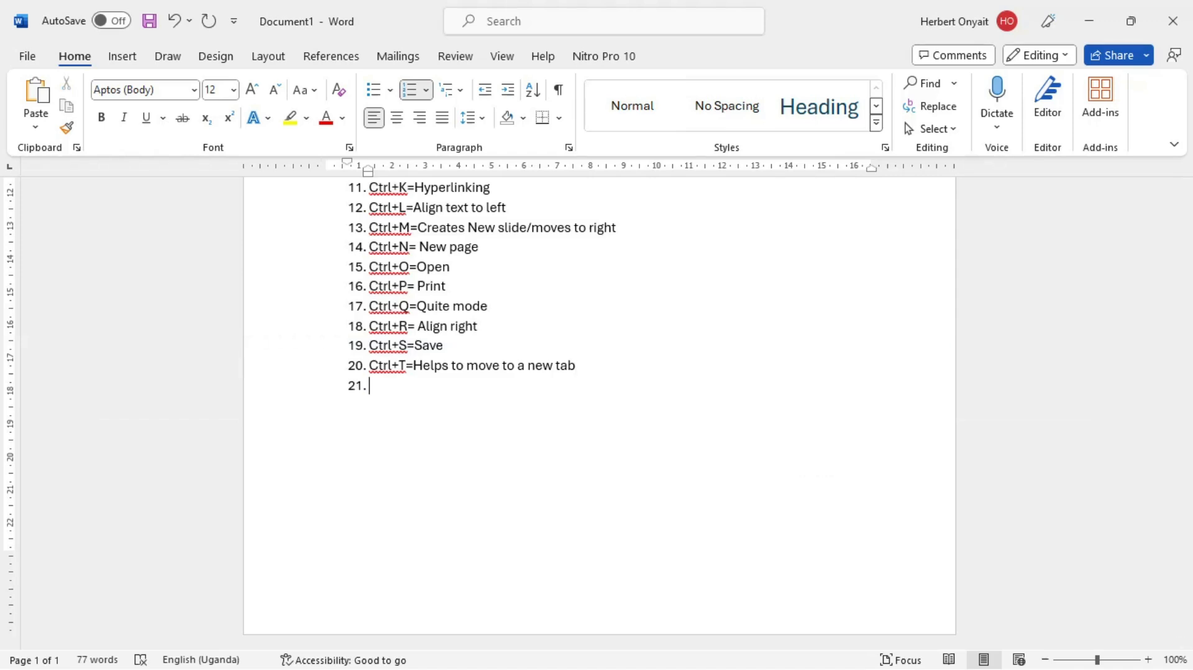
pyautogui.write('ctr')
pyautogui.write('l+U')
pyautogui.write('=')
pyautogui.write(' U')
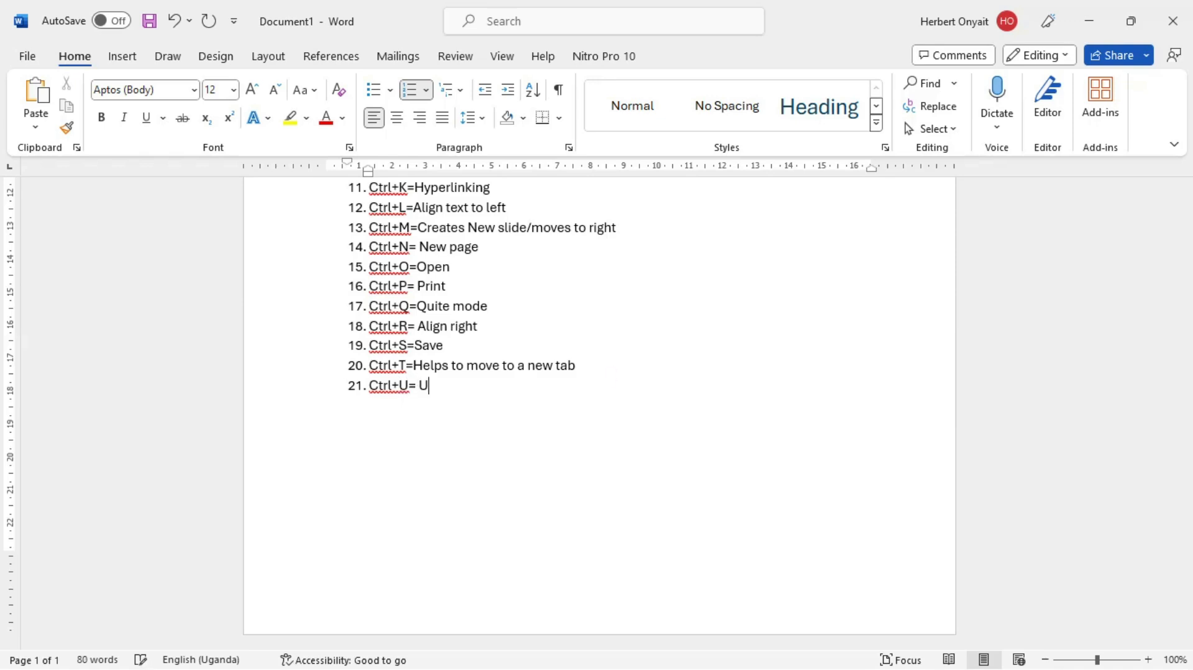
pyautogui.write('derlines your content')
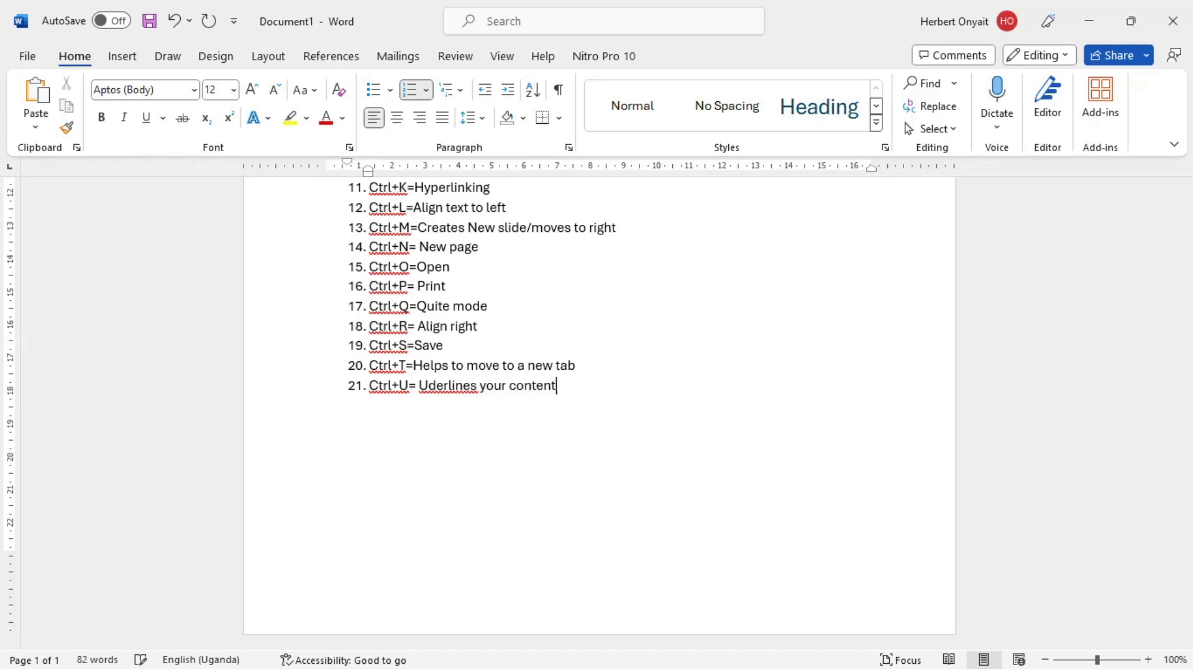
pyautogui.click(459, 388)
pyautogui.click(433, 391)
pyautogui.write('n')
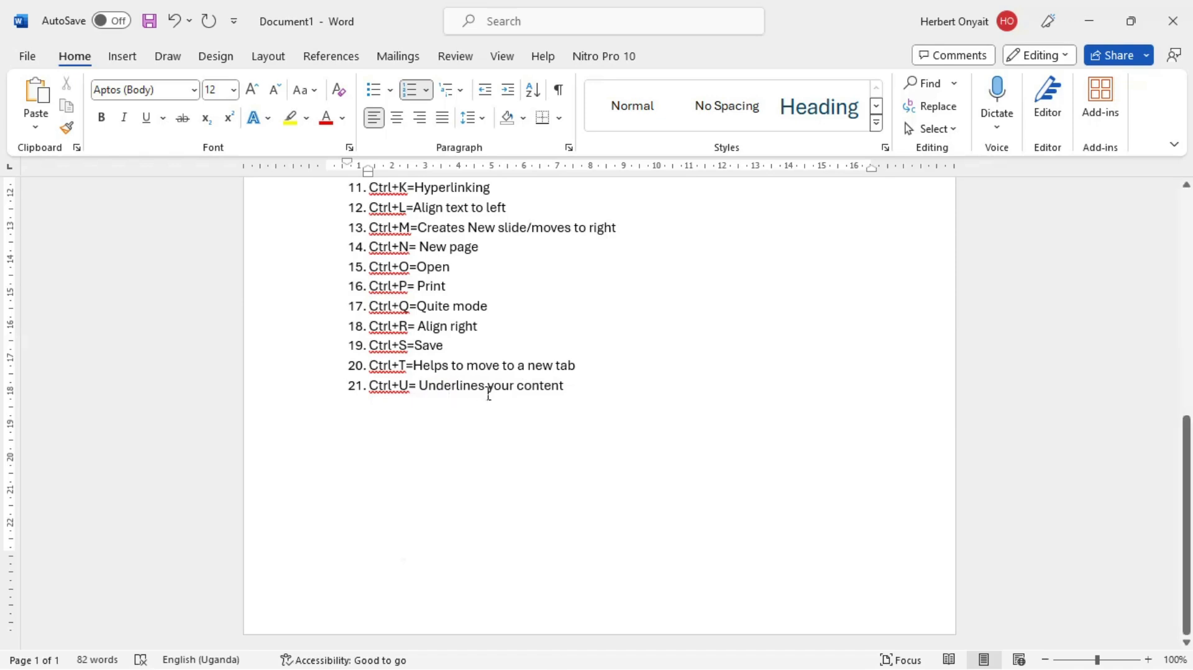
# Step: Underline the lines from "French Script MT" to "Blackadder ITC" in the GOOD FONTS document and return to Document1
pyautogui.hotkey('alt', 'Tab')
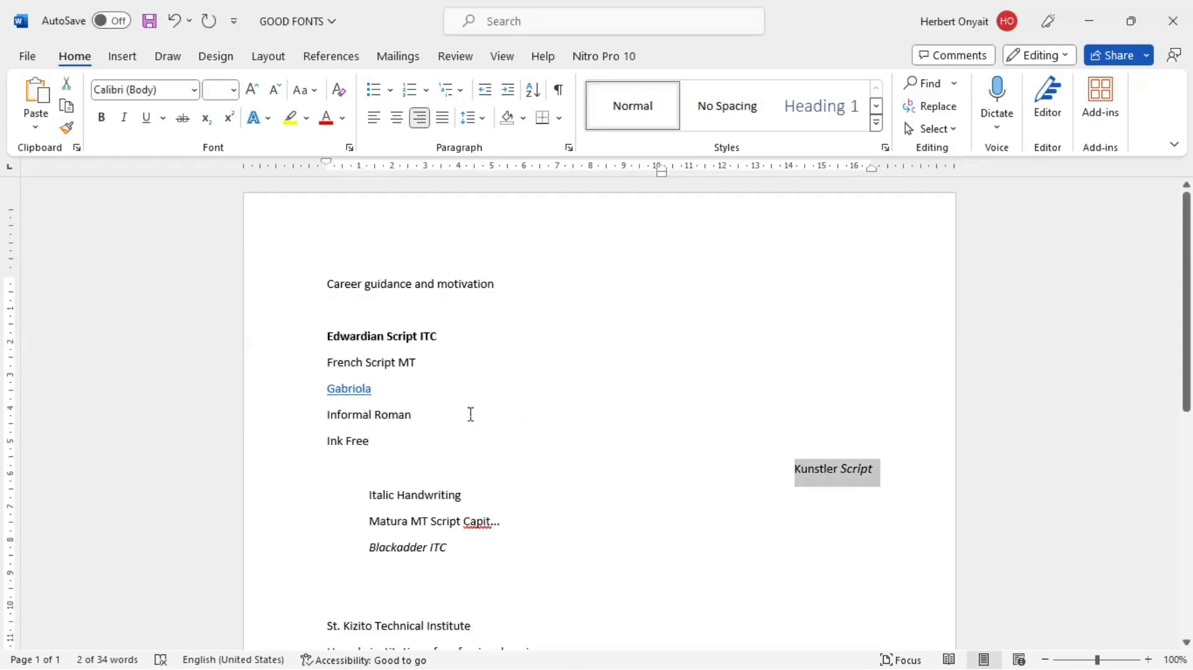
pyautogui.moveTo(498, 562); pyautogui.dragTo(317, 376)
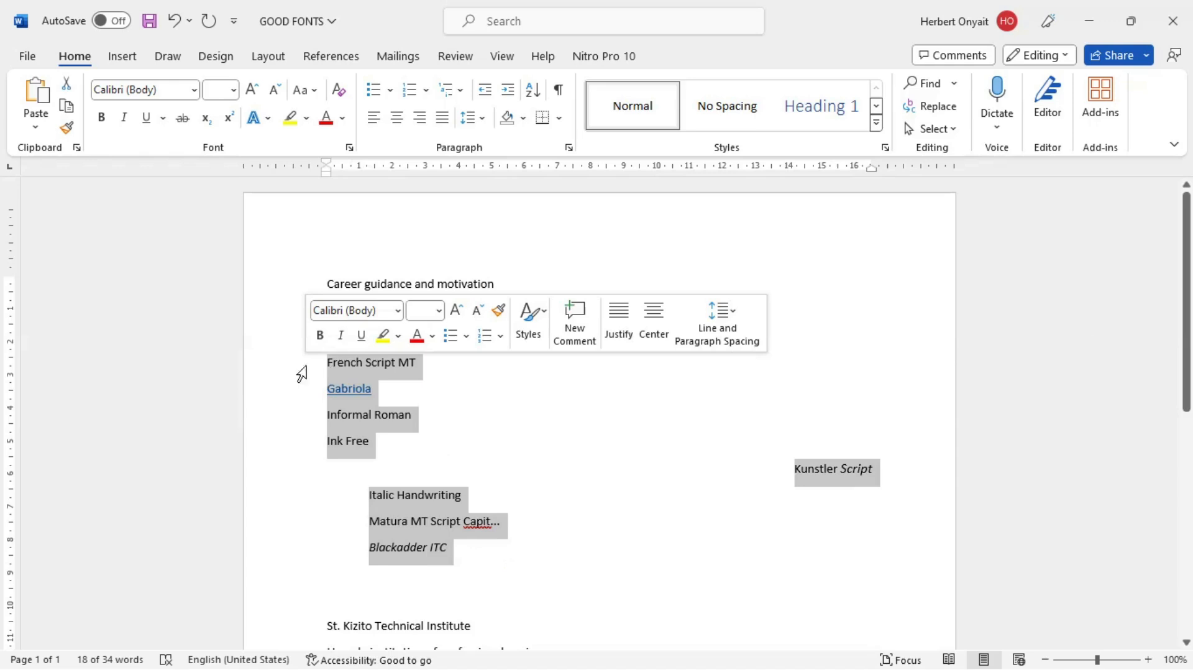
pyautogui.hotkey('ctrl', 'u')
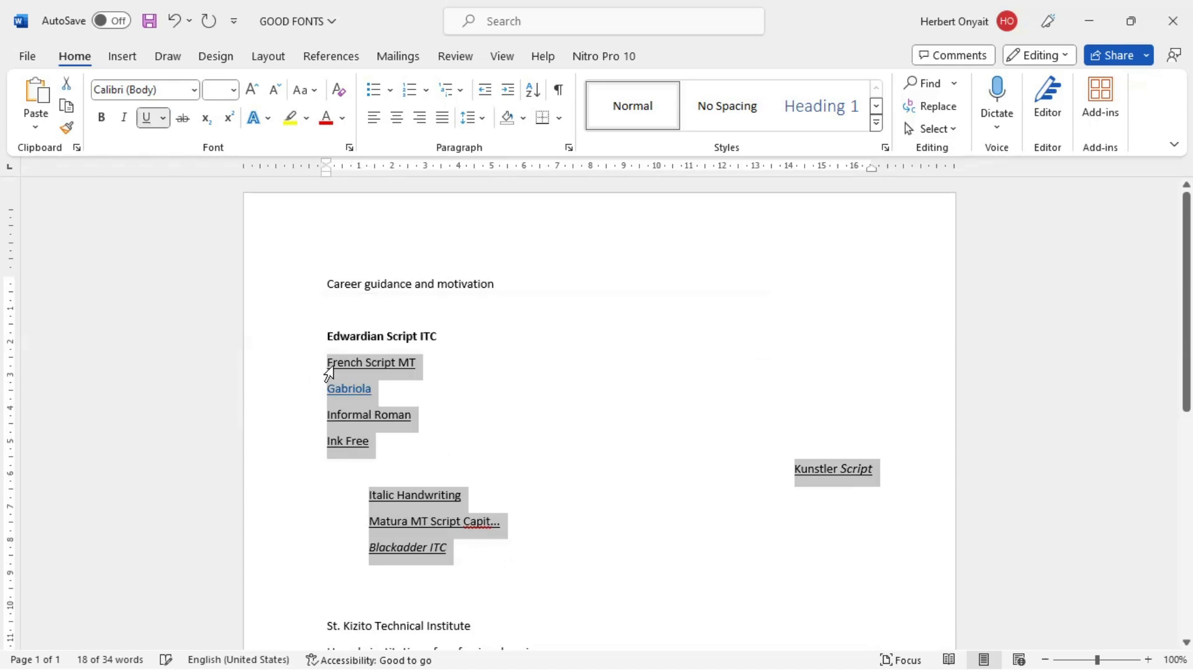
pyautogui.hotkey('ctrl', 'z')
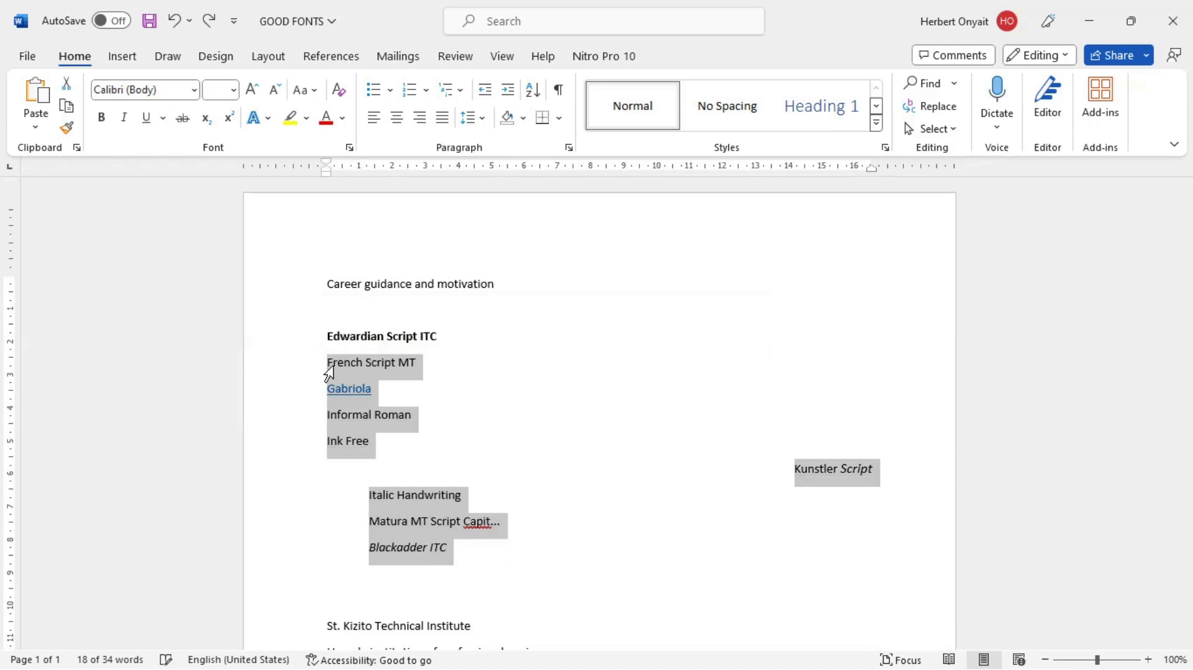
pyautogui.hotkey('ctrl', 'u')
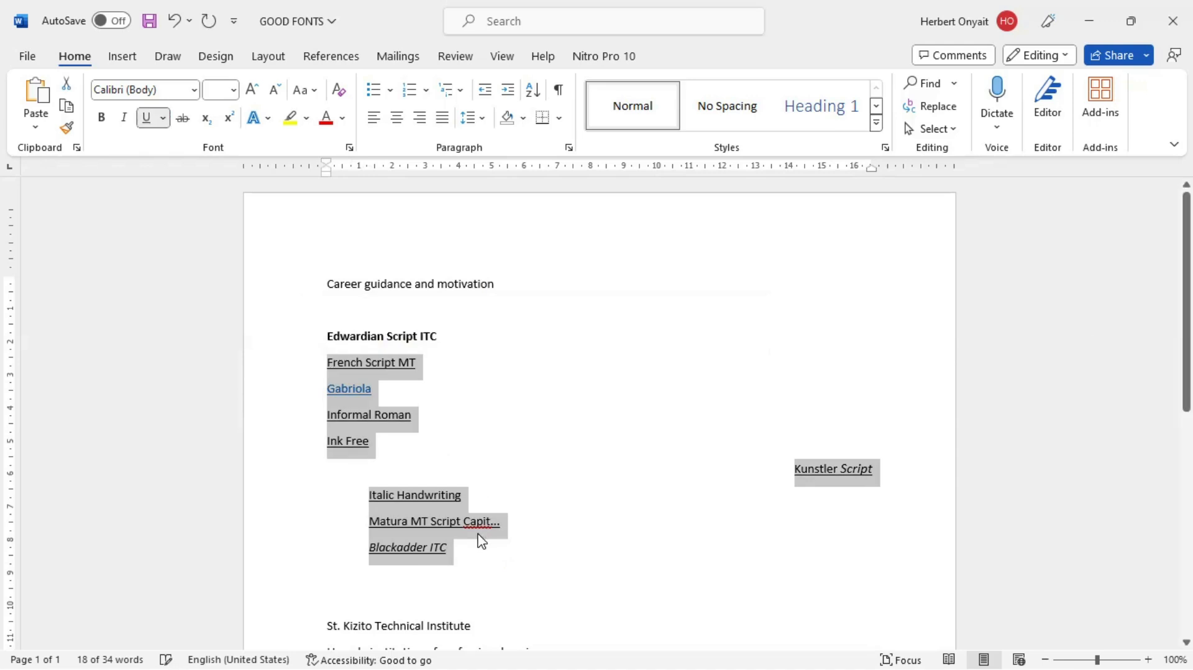
pyautogui.click(445, 548)
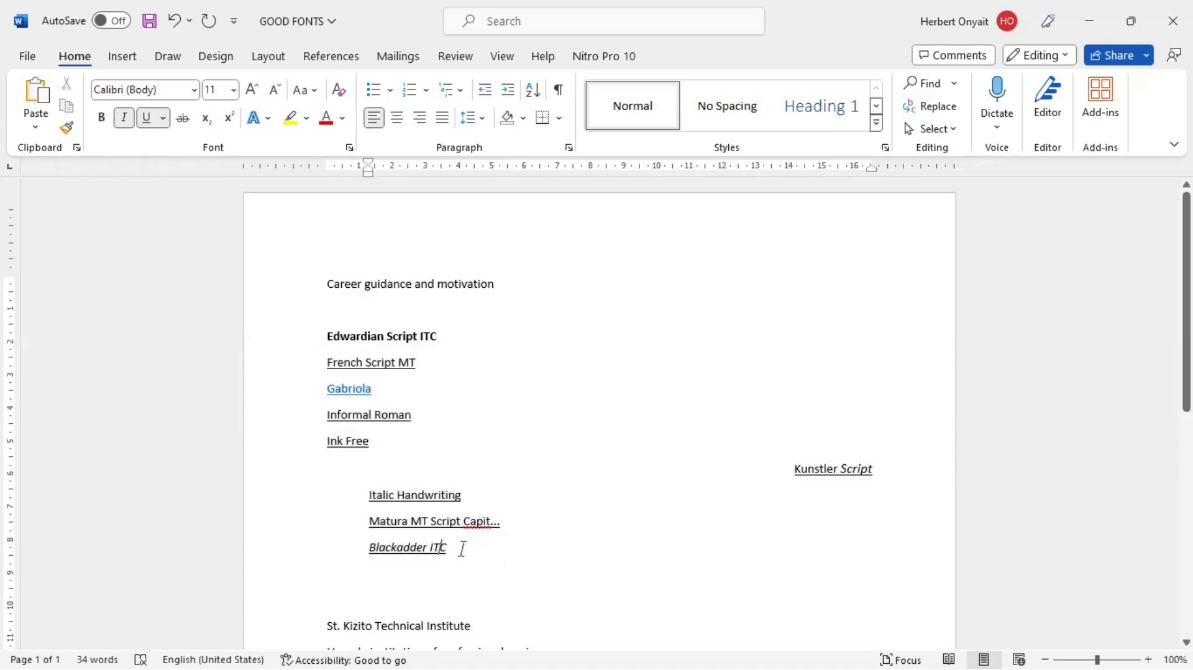
pyautogui.hotkey('alt', 'Tab')
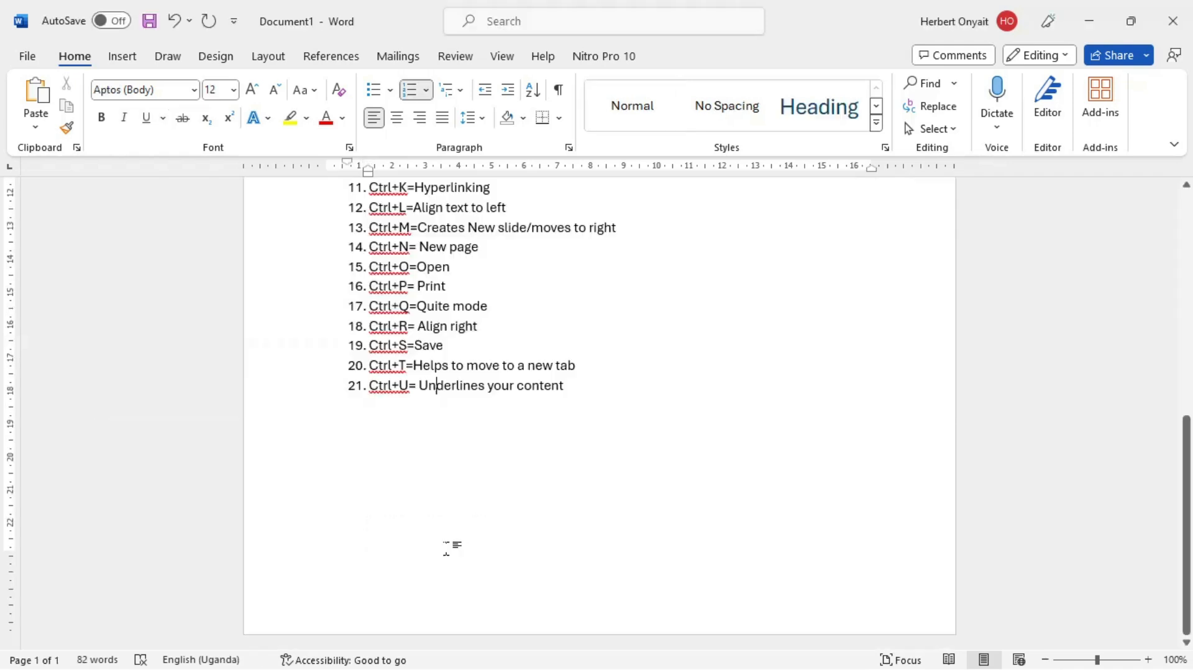
# Step: Add the twenty-second item "Ctrl+V= Paste" to the shortcut list
pyautogui.press('Return')
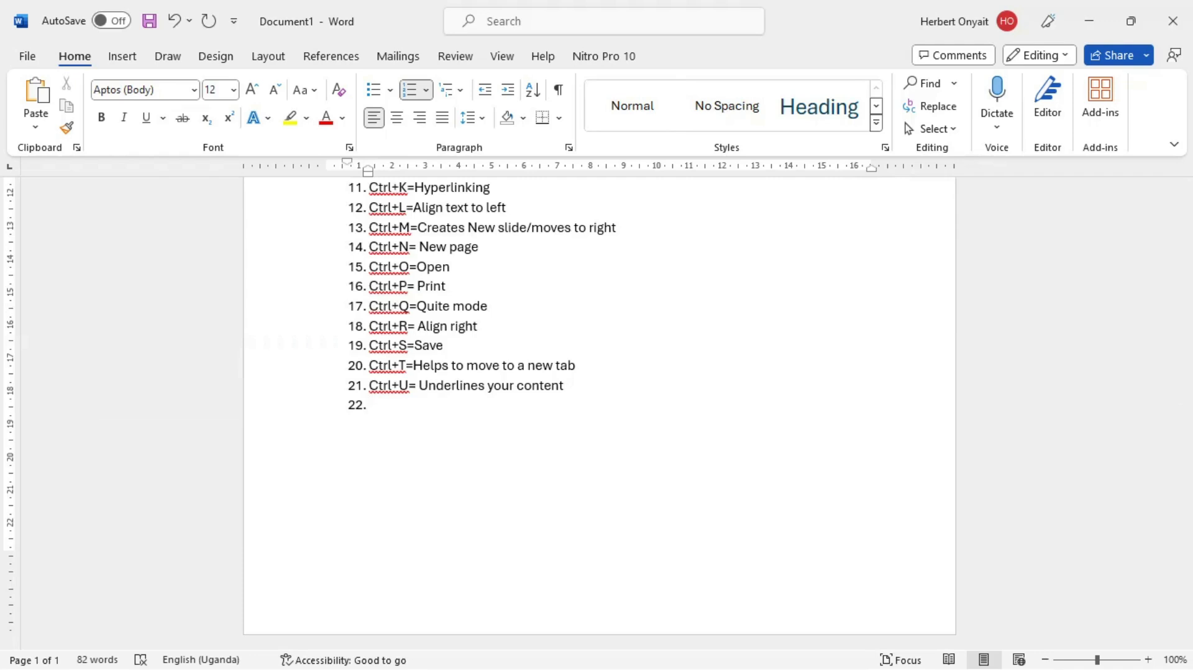
pyautogui.write('ctrl+v')
pyautogui.press('BackSpace')
pyautogui.write('V= Paste')
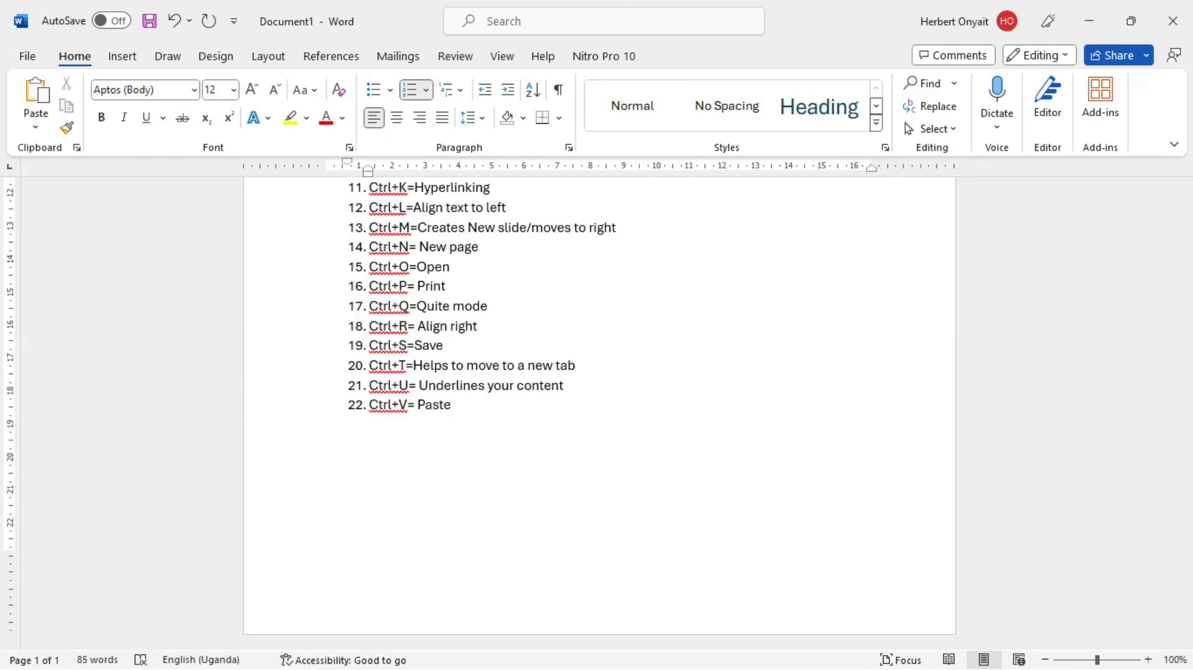
# Step: Switch to the GOOD FONTS document and undo the underlining of the font name lines
pyautogui.hotkey('alt', 'Tab')
pyautogui.hotkey('alt', 'Tab')
pyautogui.hotkey('alt', 'Tab')
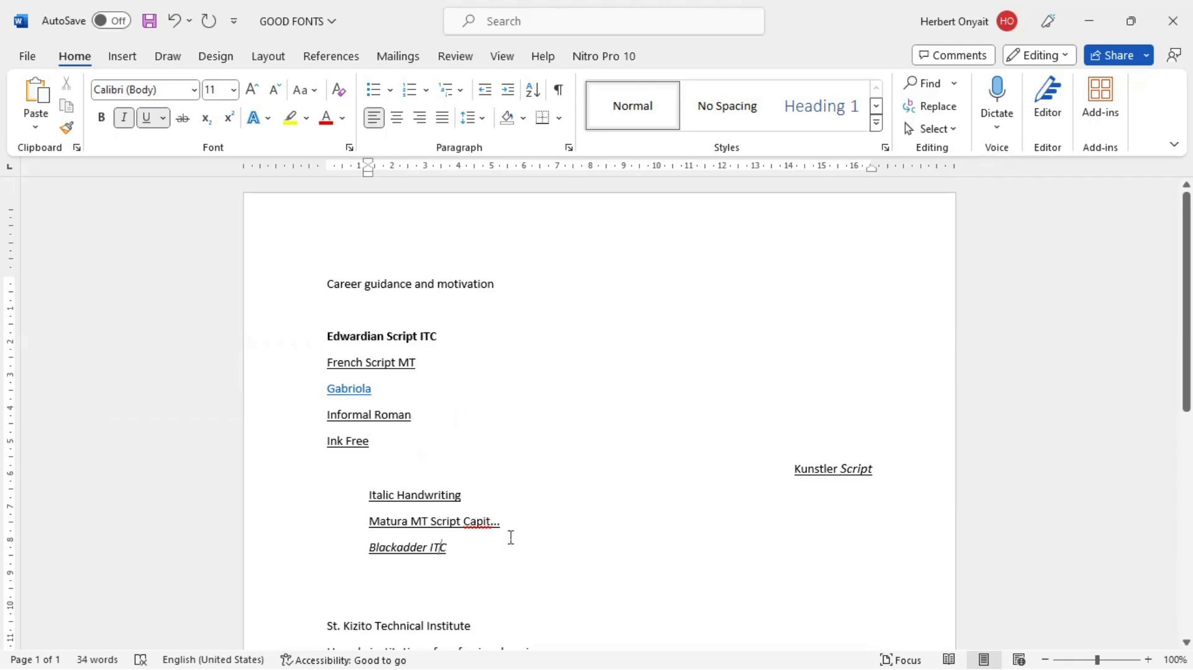
pyautogui.hotkey('ctrl', 'z')
# Step: Copy the "Italic Handwriting" line and paste it at the end of the "Matura MT Script Capit..." line
pyautogui.click(483, 506)
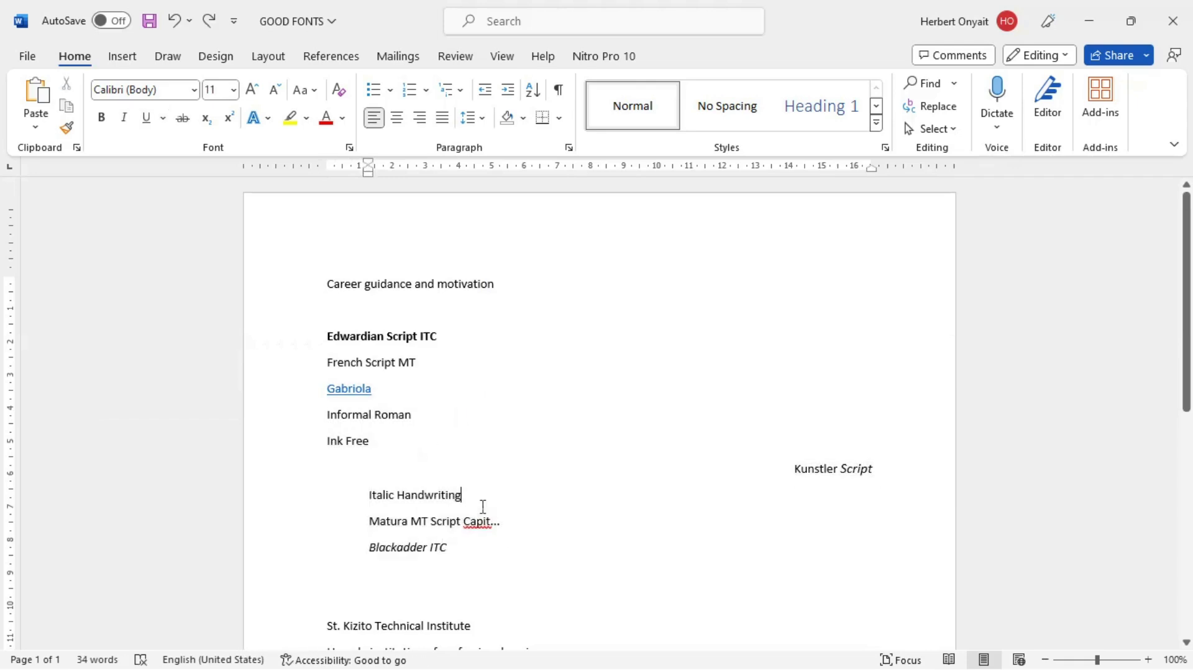
pyautogui.moveTo(483, 506); pyautogui.dragTo(378, 509)
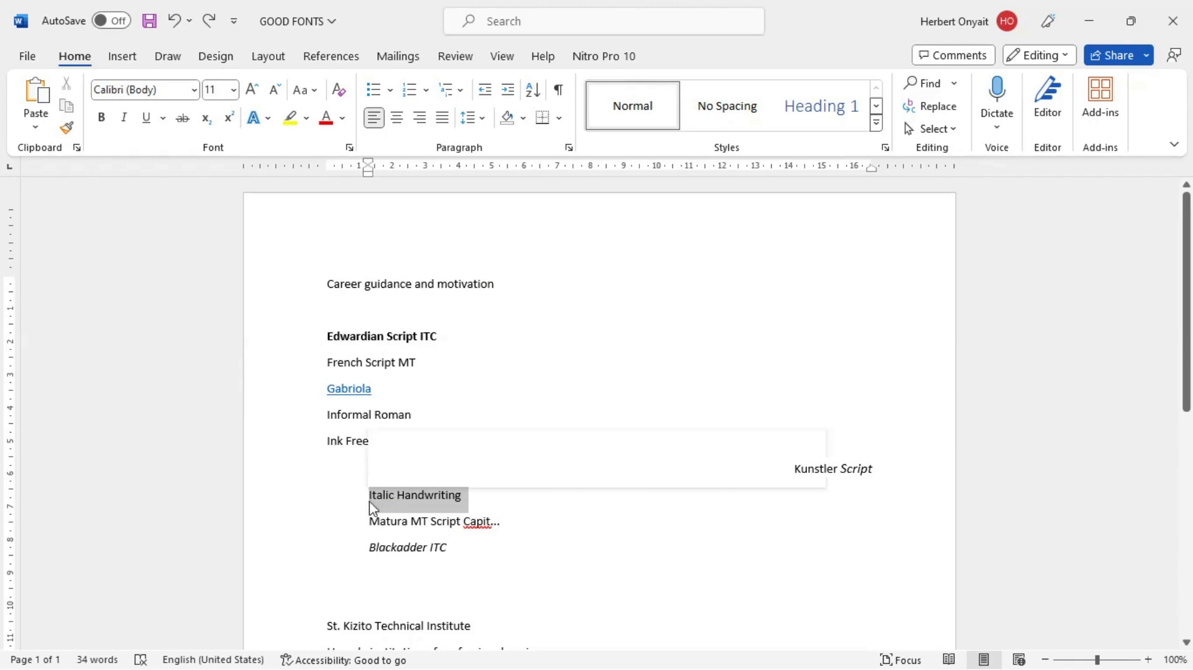
pyautogui.click(506, 585)
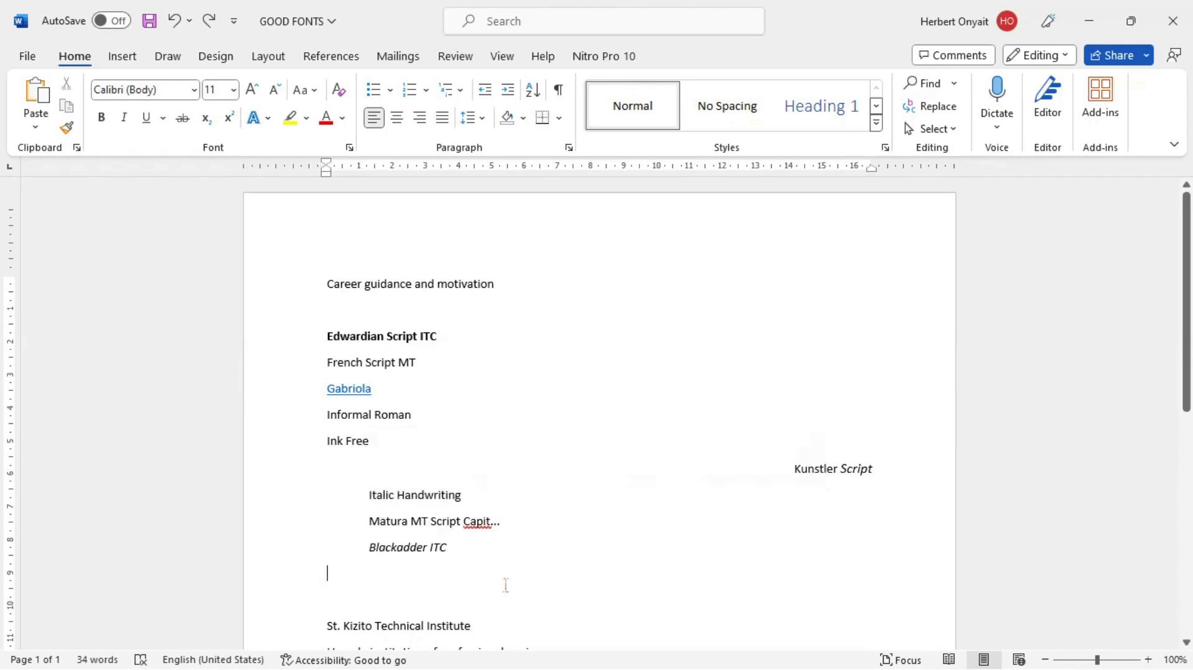
pyautogui.moveTo(484, 508); pyautogui.dragTo(381, 506)
pyautogui.hotkey('ctrl', 'c')
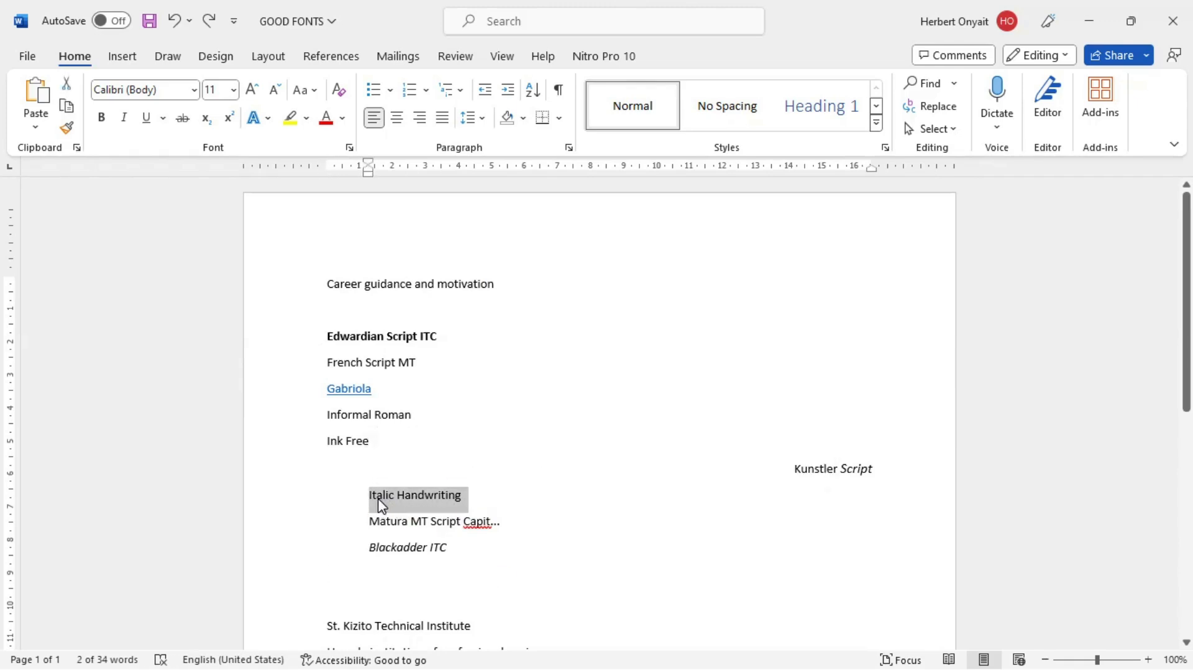
pyautogui.click(523, 535)
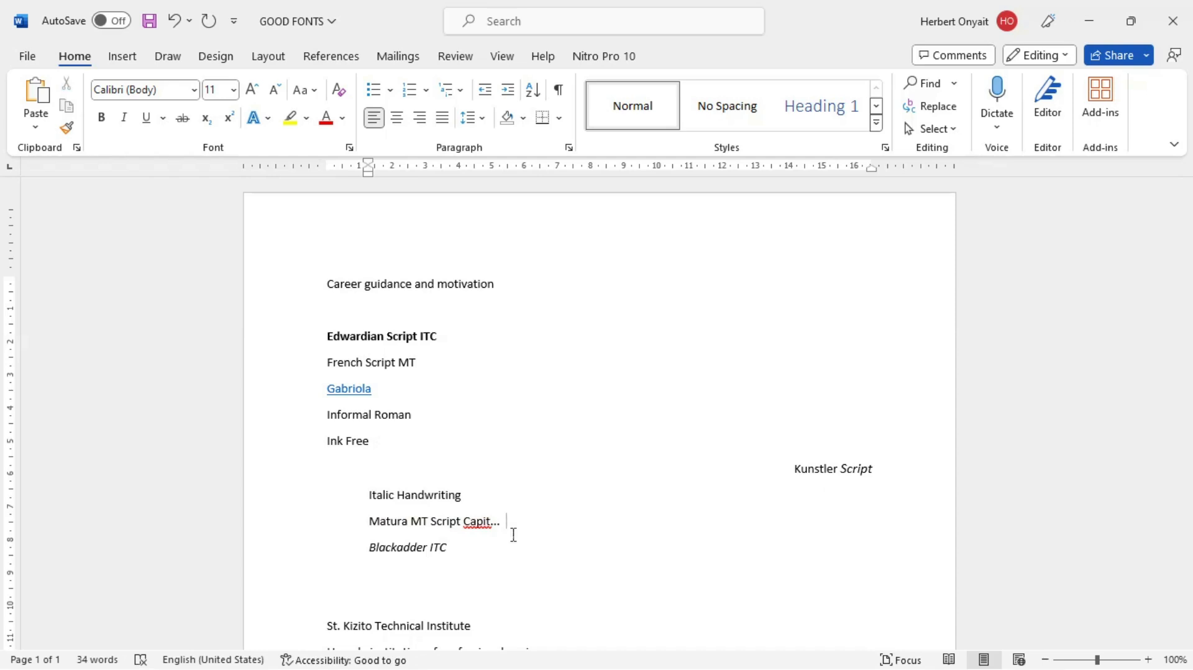
pyautogui.hotkey('ctrl', 'v')
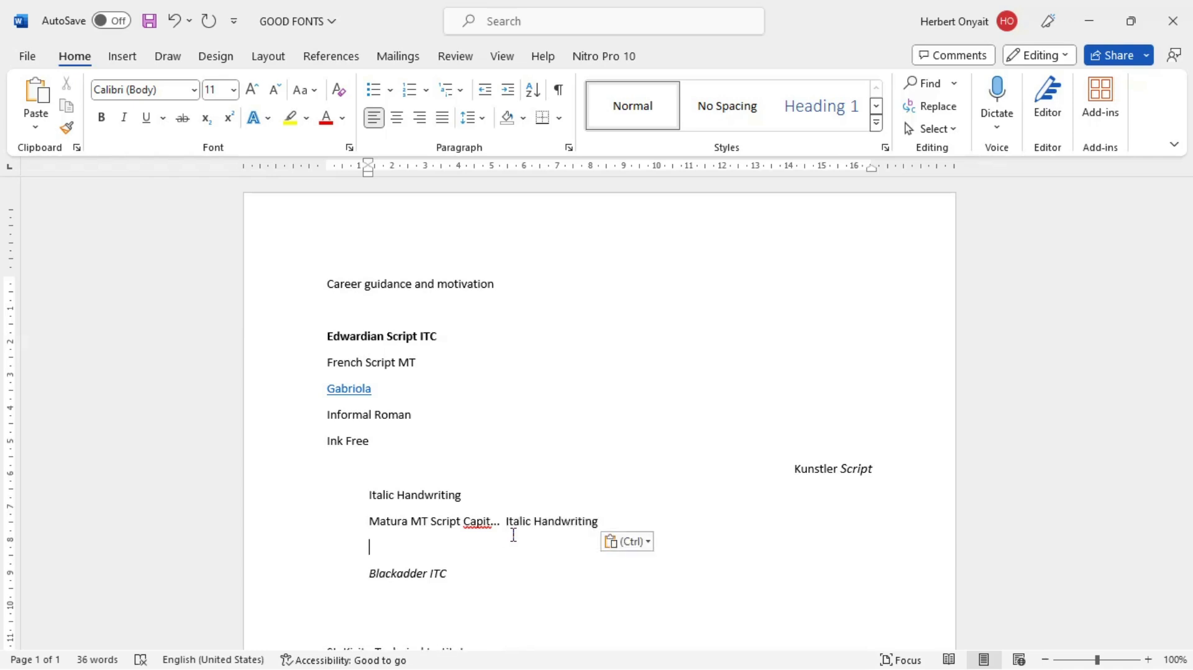
# Step: Return to Document1 and add the twenty-third item "Ctrl+W= Closes the window" to the shortcut list
pyautogui.hotkey('alt', 'Tab')
pyautogui.press('Return')
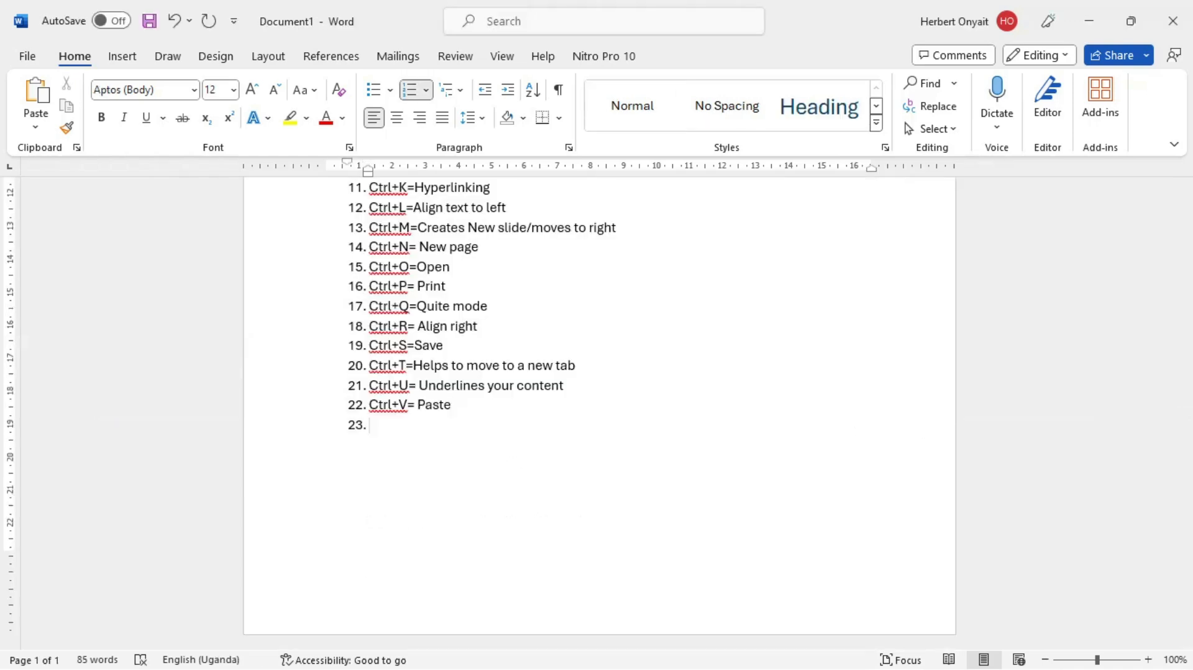
pyautogui.write('ctrl+W=')
pyautogui.write('Closes the wo')
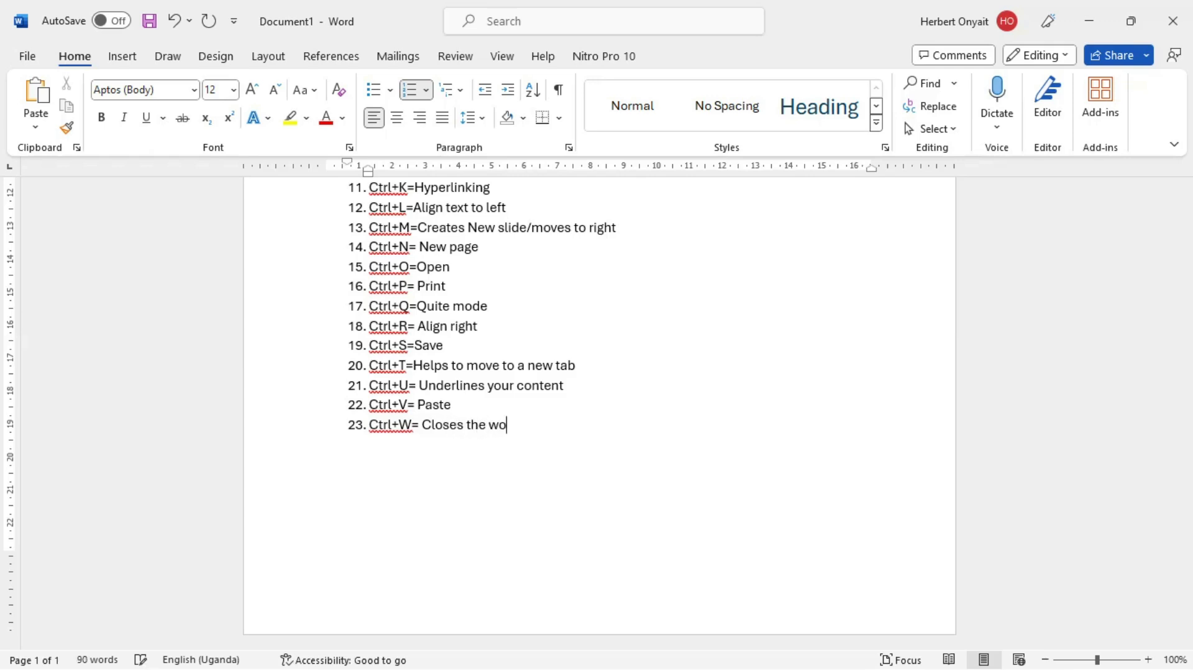
pyautogui.write('ndow')
pyautogui.click(512, 466)
# Step: Try closing the GOOD FONTS document, dismiss the save prompt without saving, and return to Document1
pyautogui.hotkey('alt', 'Tab')
pyautogui.click(462, 510)
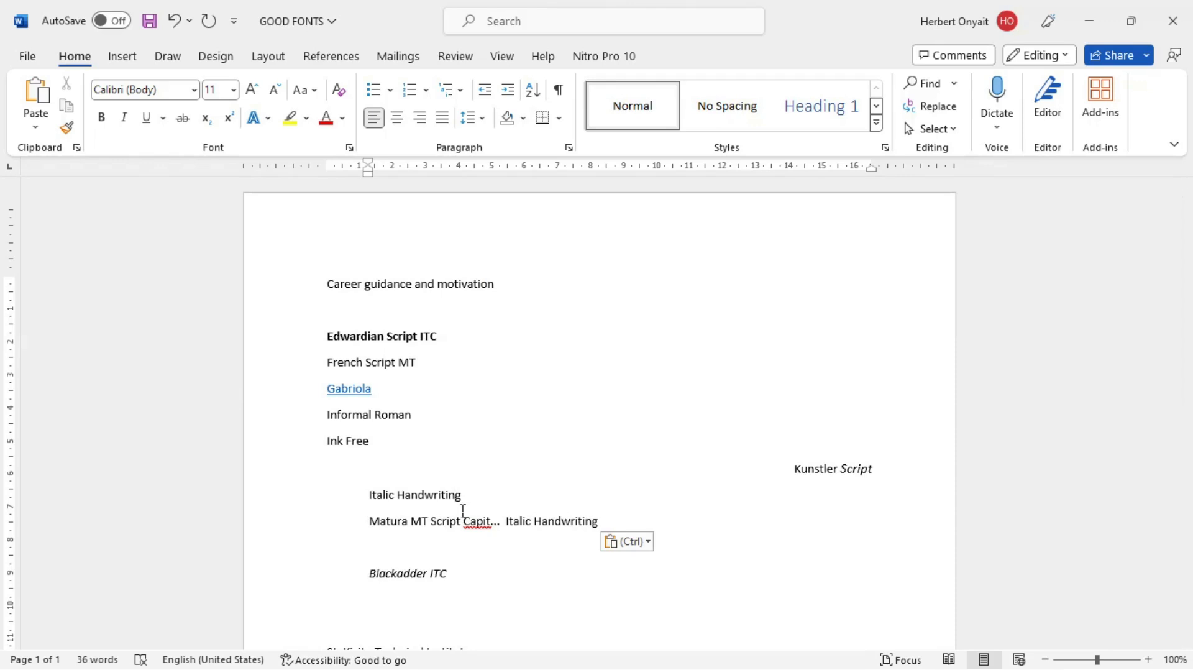
pyautogui.hotkey('alt', 'F4')
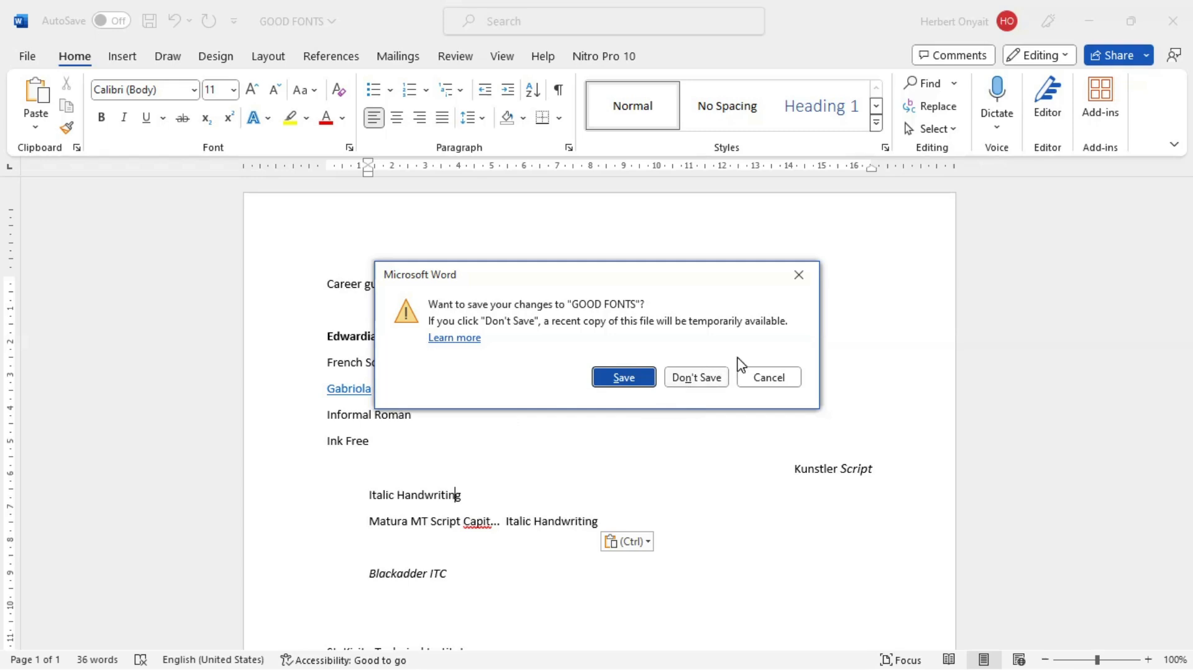
pyautogui.click(800, 276)
pyautogui.hotkey('alt', 'Tab')
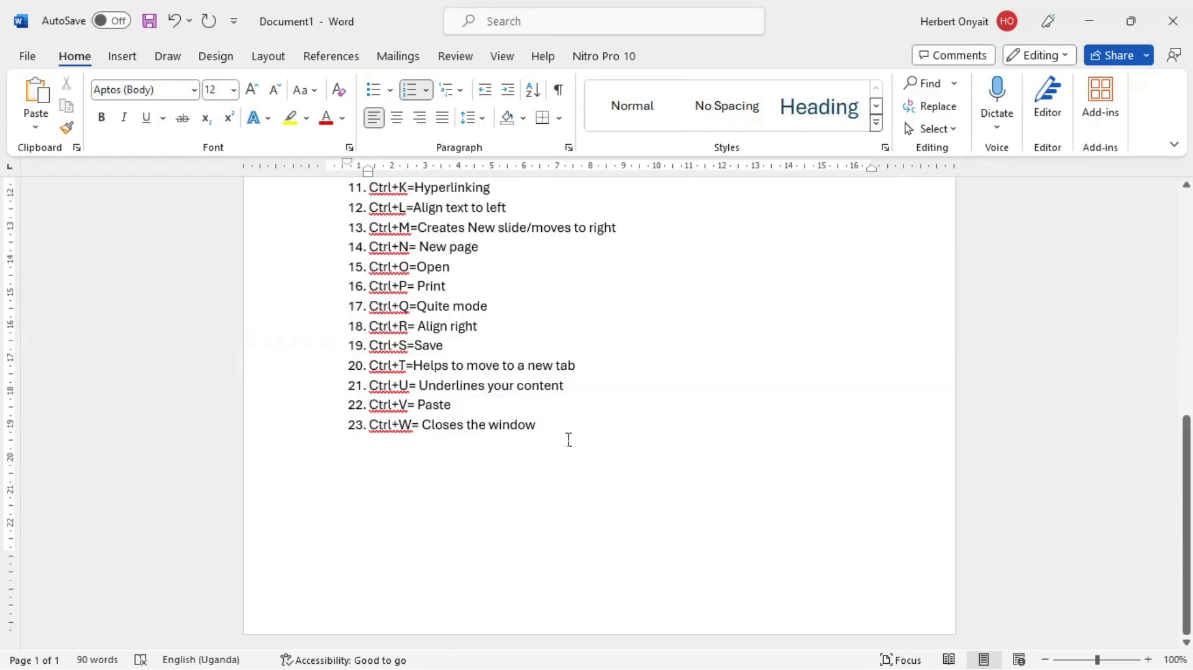
# Step: Add the twenty-fourth item "Ctrl+X=Cut content" to the shortcut list
pyautogui.press('Return')
pyautogui.write('ctrl')
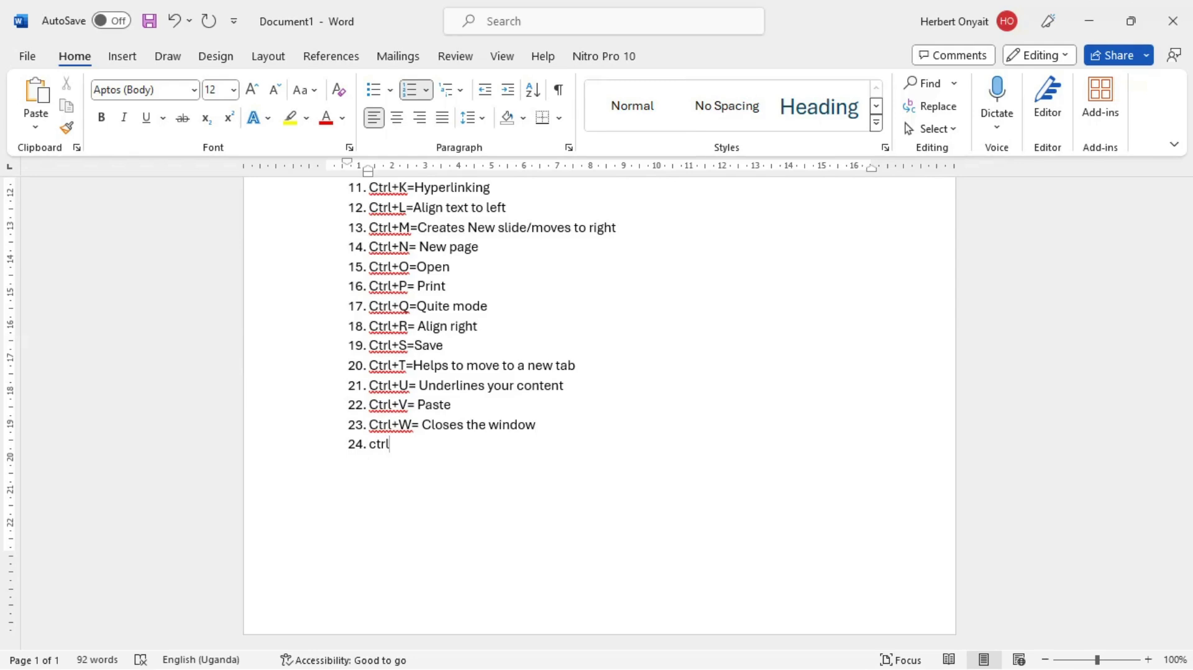
pyautogui.write('+X=')
pyautogui.write('Cut content')
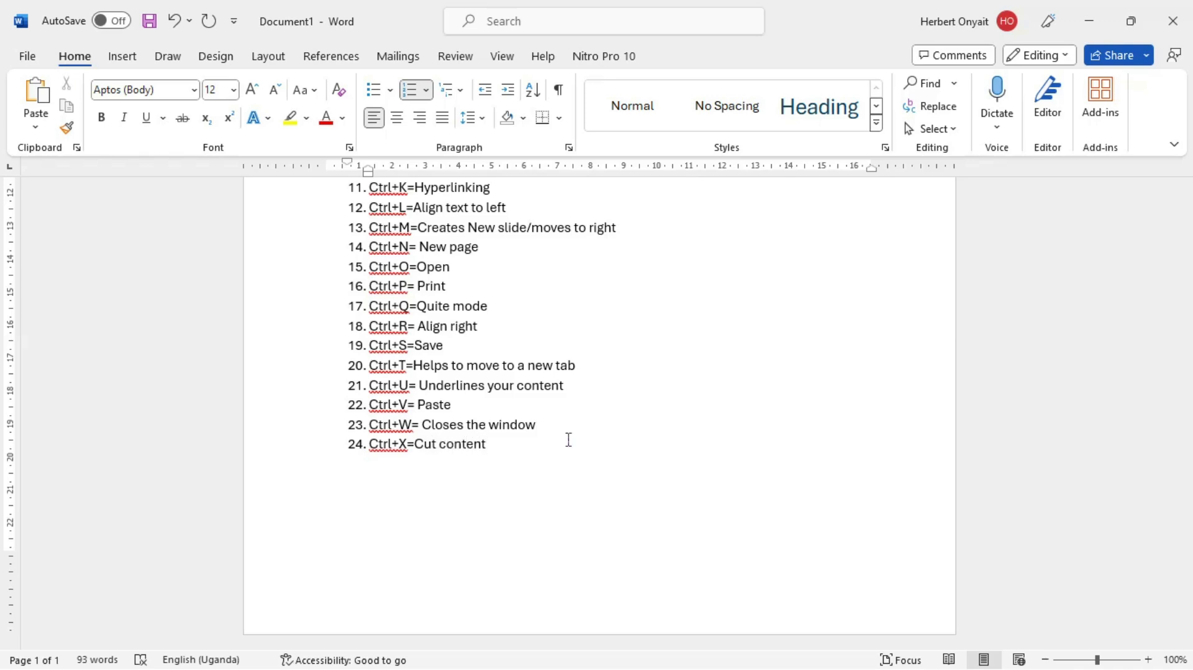
# Step: Switch to the GOOD FONTS document, cut the "Informal Roman" line and paste it at the end of the "Blackadder ITC" line
pyautogui.hotkey('alt', 'Tab')
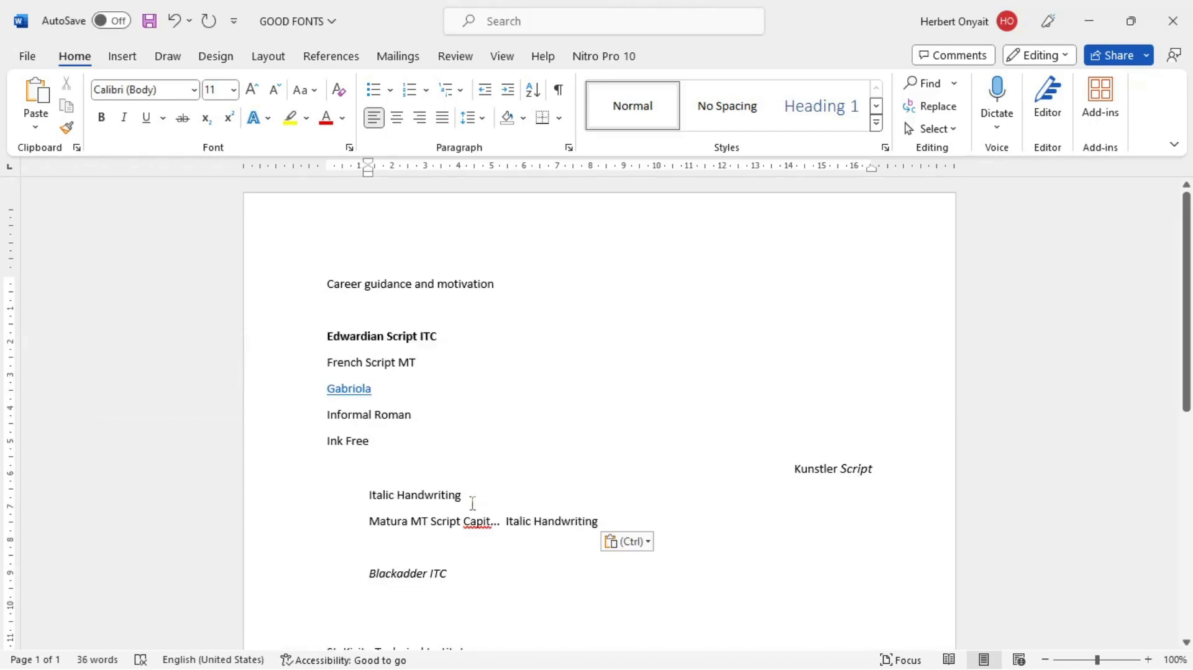
pyautogui.moveTo(430, 428); pyautogui.dragTo(338, 422)
pyautogui.hotkey('ctrl', 'c')
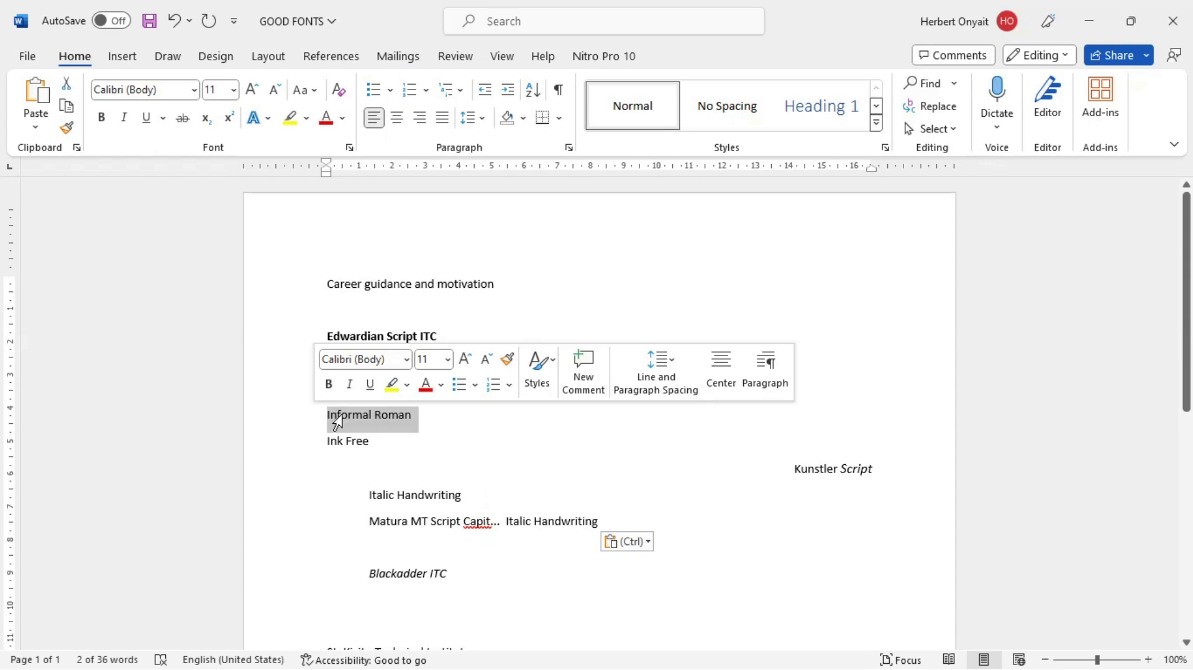
pyautogui.press('Delete')
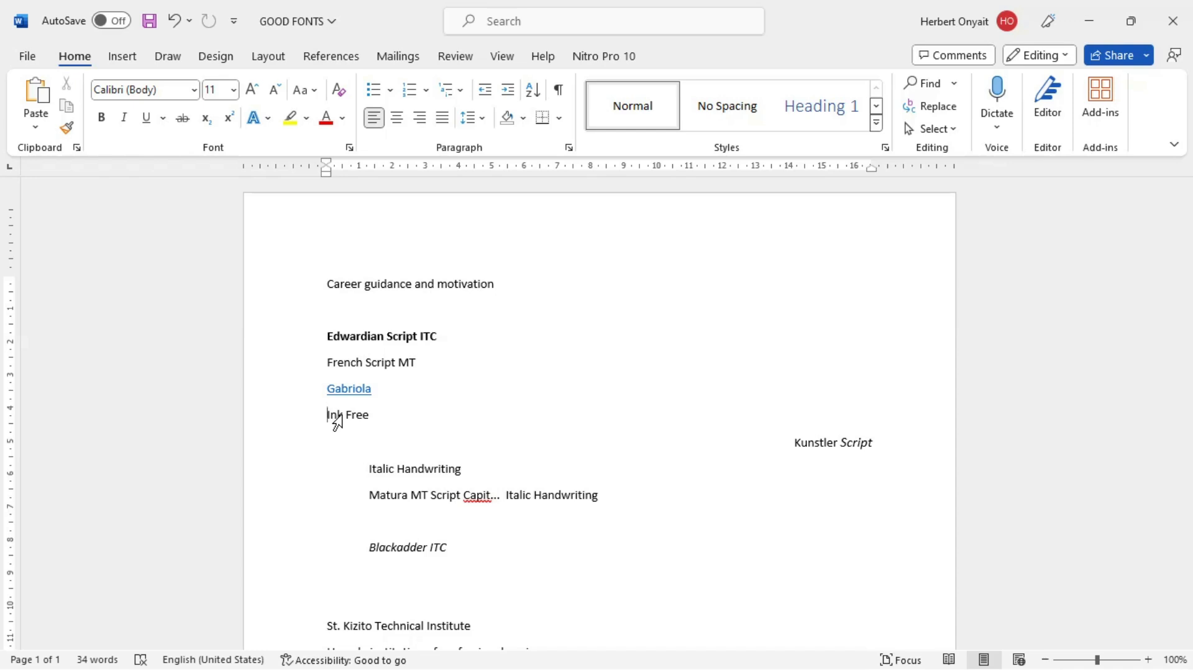
pyautogui.click(474, 562)
pyautogui.hotkey('ctrl', 'v')
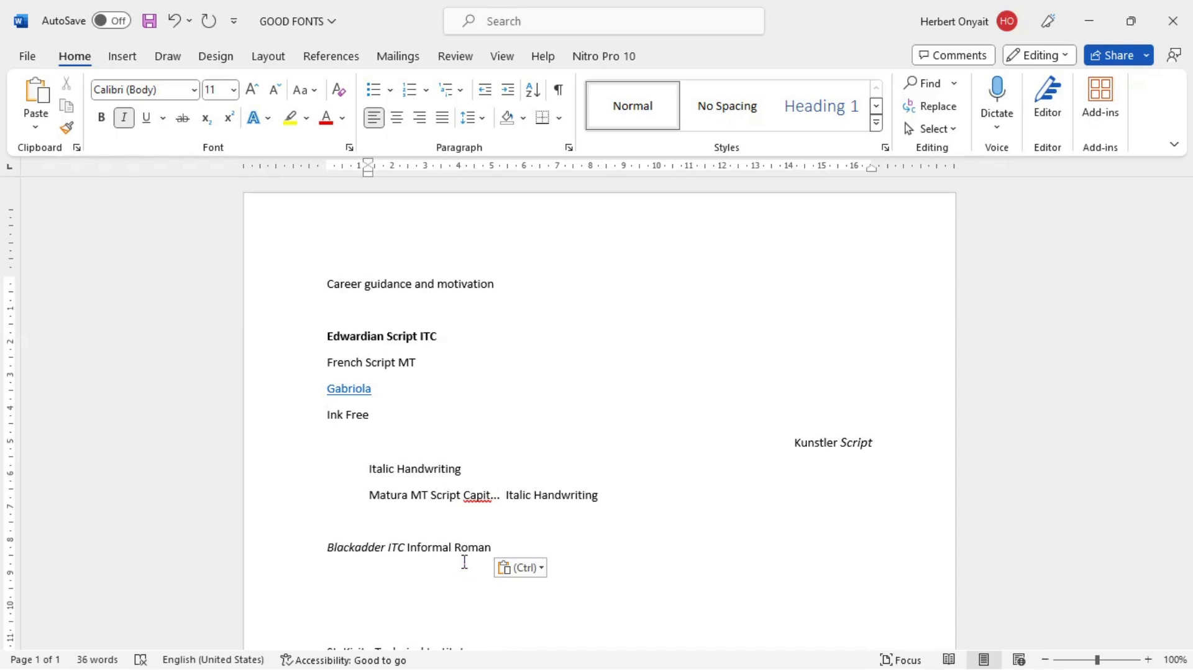
# Step: Return to Document1 and add the twenty-fifth item "Ctrl+Y=Re-do previous changes" to the shortcut list
pyautogui.hotkey('alt', 'Tab')
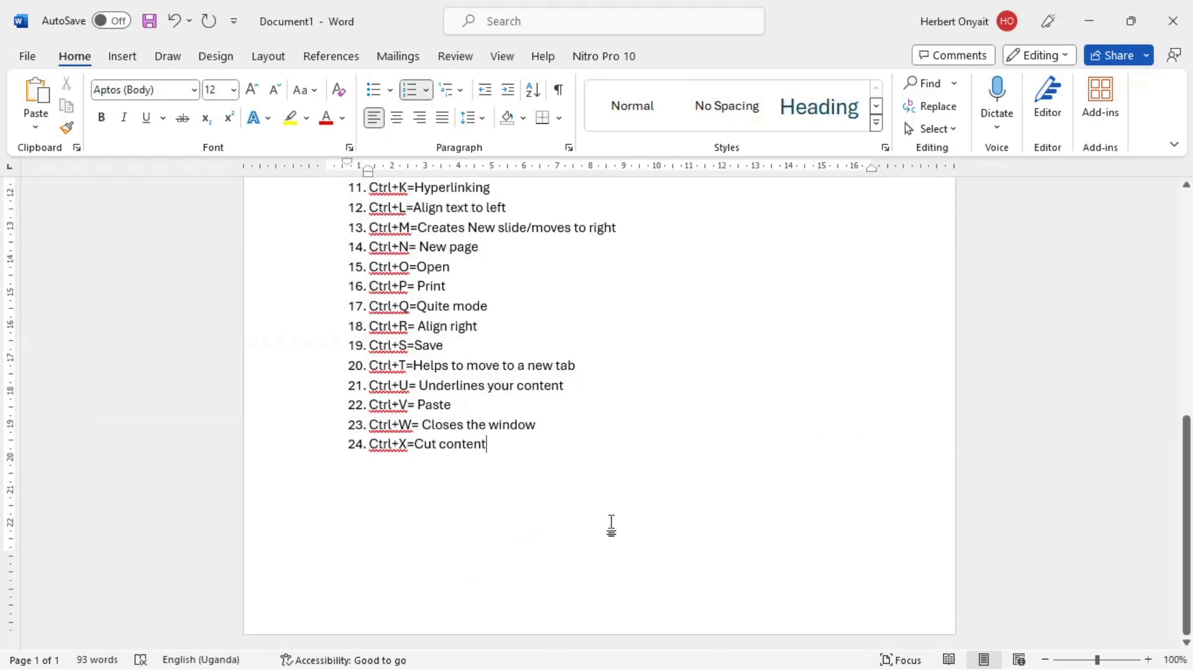
pyautogui.press('Return')
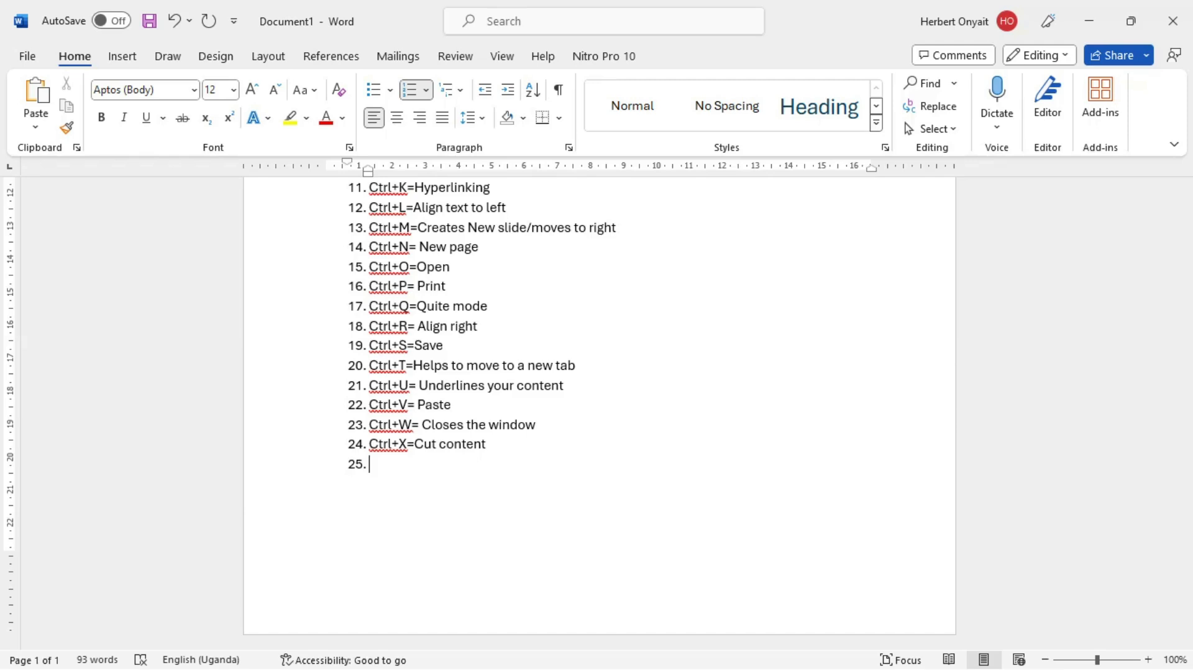
pyautogui.write('ctrl+Y=red')
pyautogui.press('BackSpace')
pyautogui.press('BackSpace')
pyautogui.press('BackSpace')
pyautogui.write('Re-do previ')
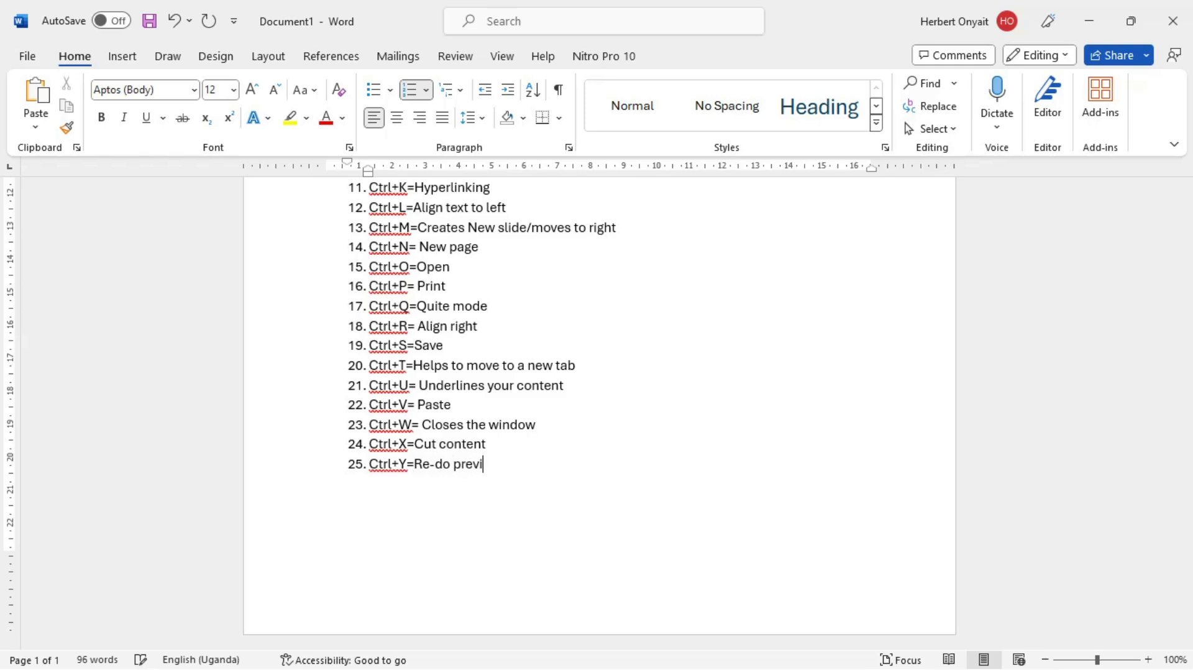
pyautogui.write('ous changes')
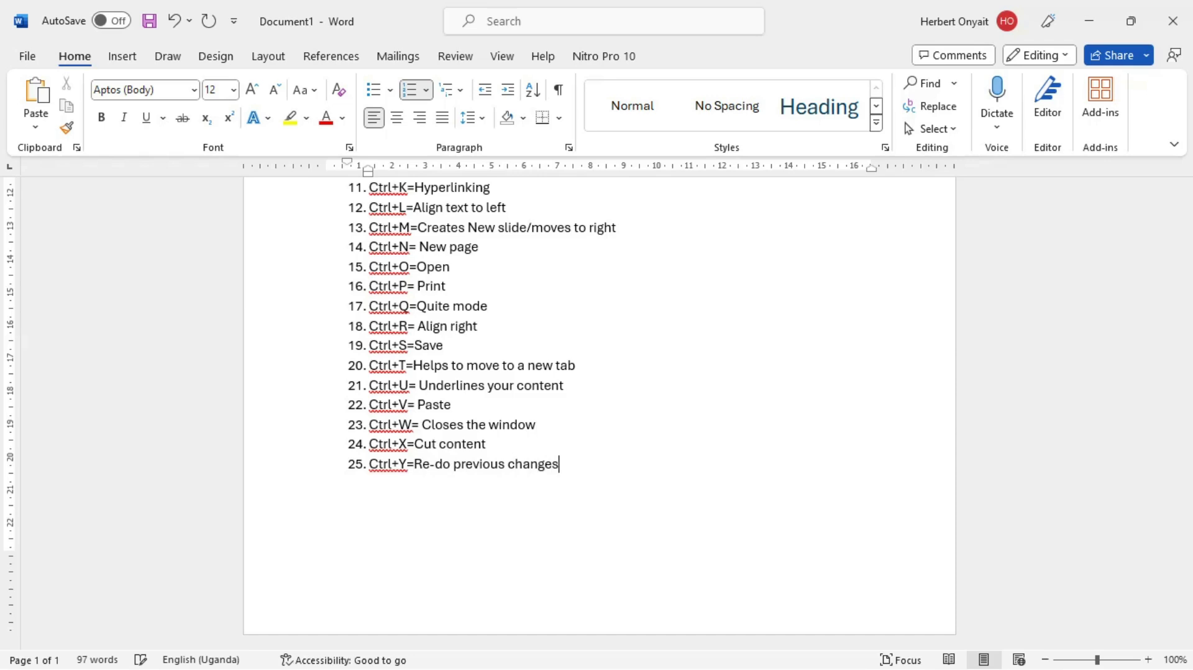
# Step: Switch to the GOOD FONTS document, undo the move of the "Informal Roman" line and redo it
pyautogui.hotkey('alt', 'Tab')
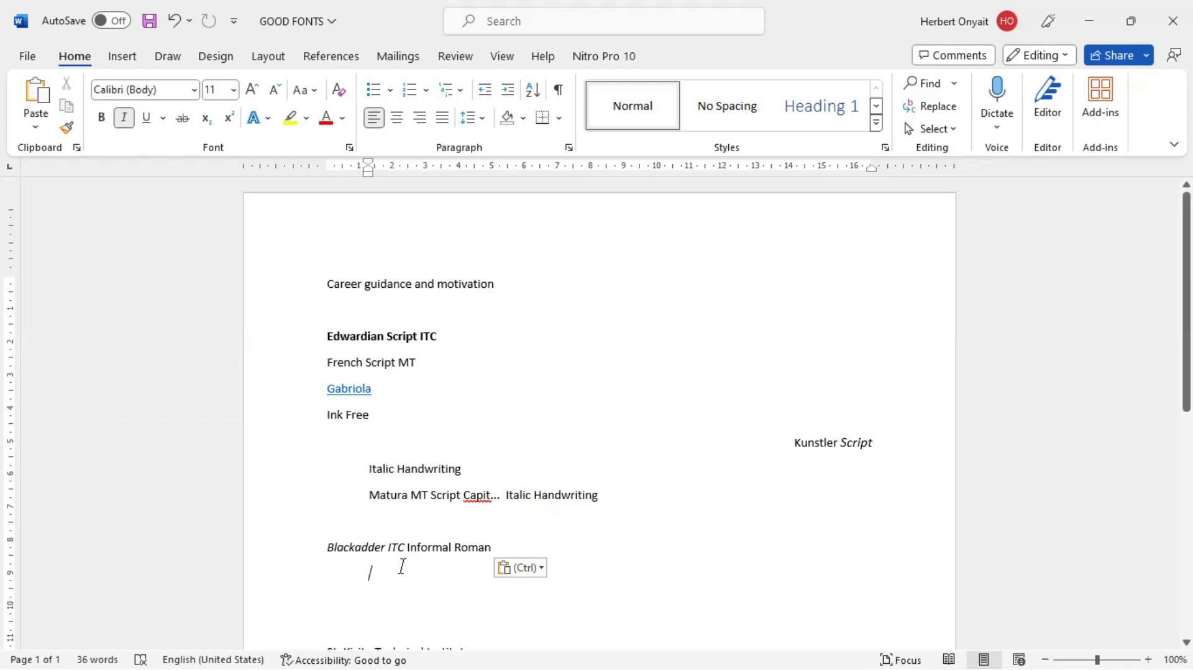
pyautogui.click(459, 554)
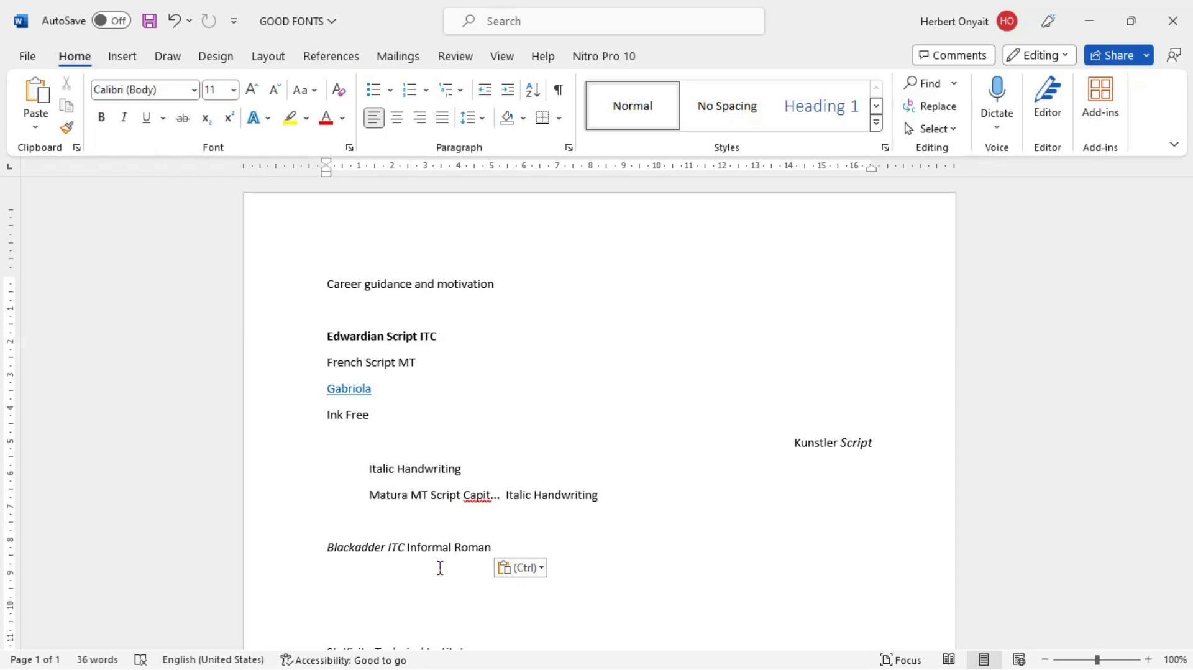
pyautogui.hotkey('ctrl', 'z')
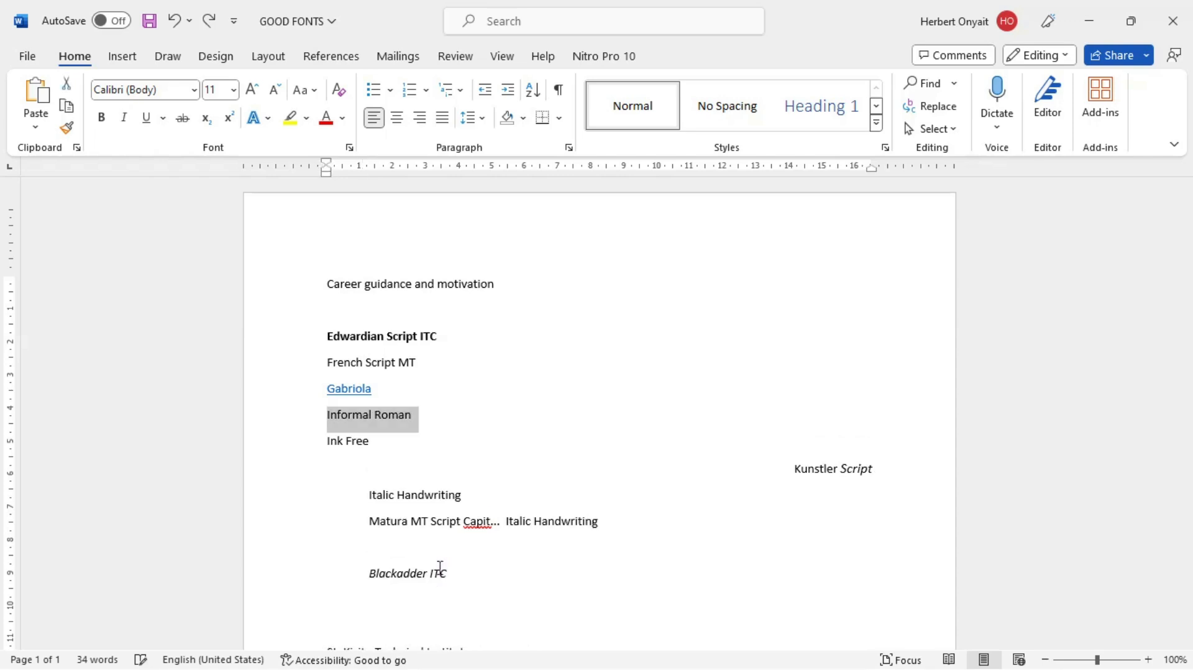
pyautogui.hotkey('ctrl', 'y')
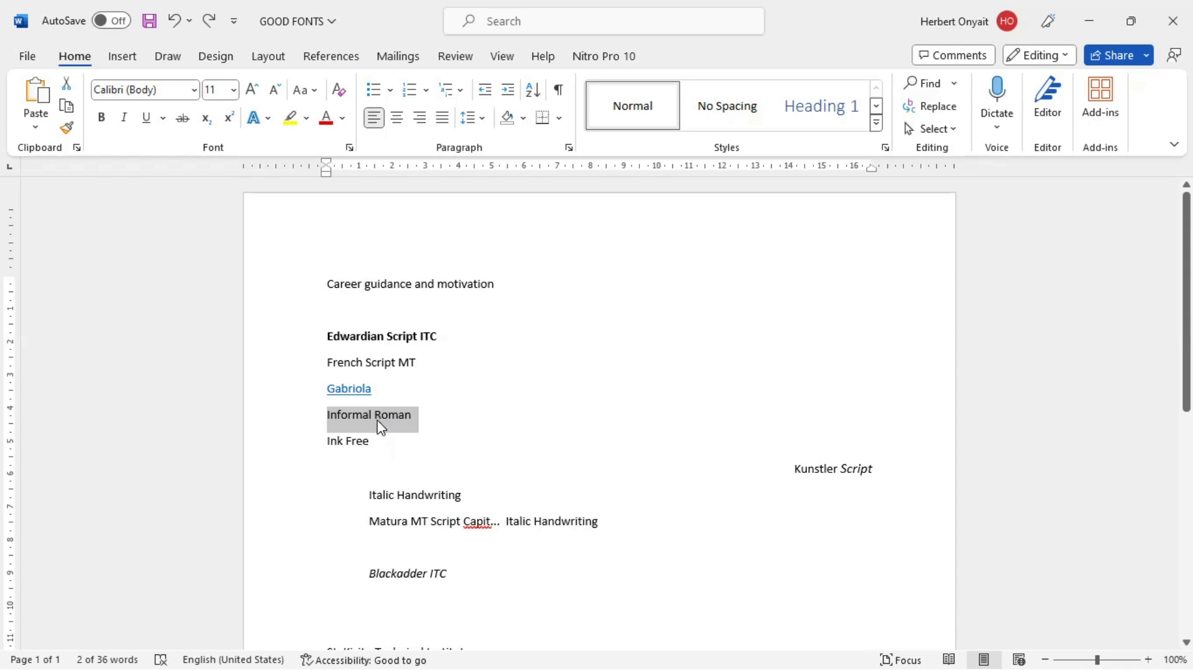
pyautogui.click(465, 581)
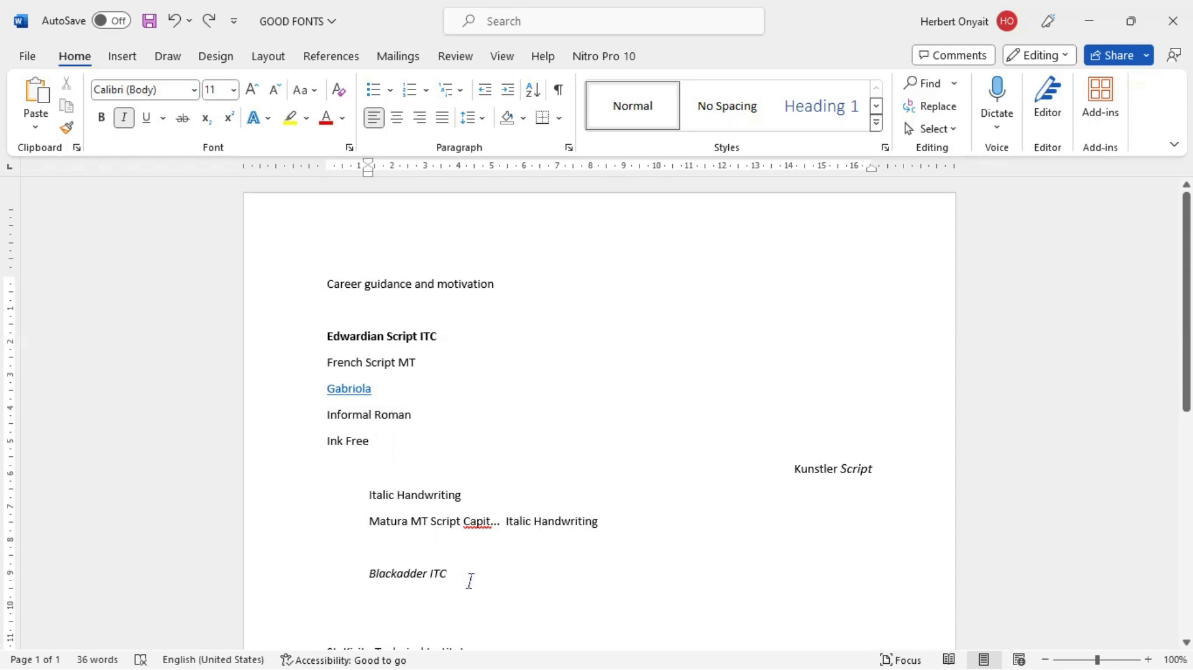
pyautogui.hotkey('ctrl', 'y')
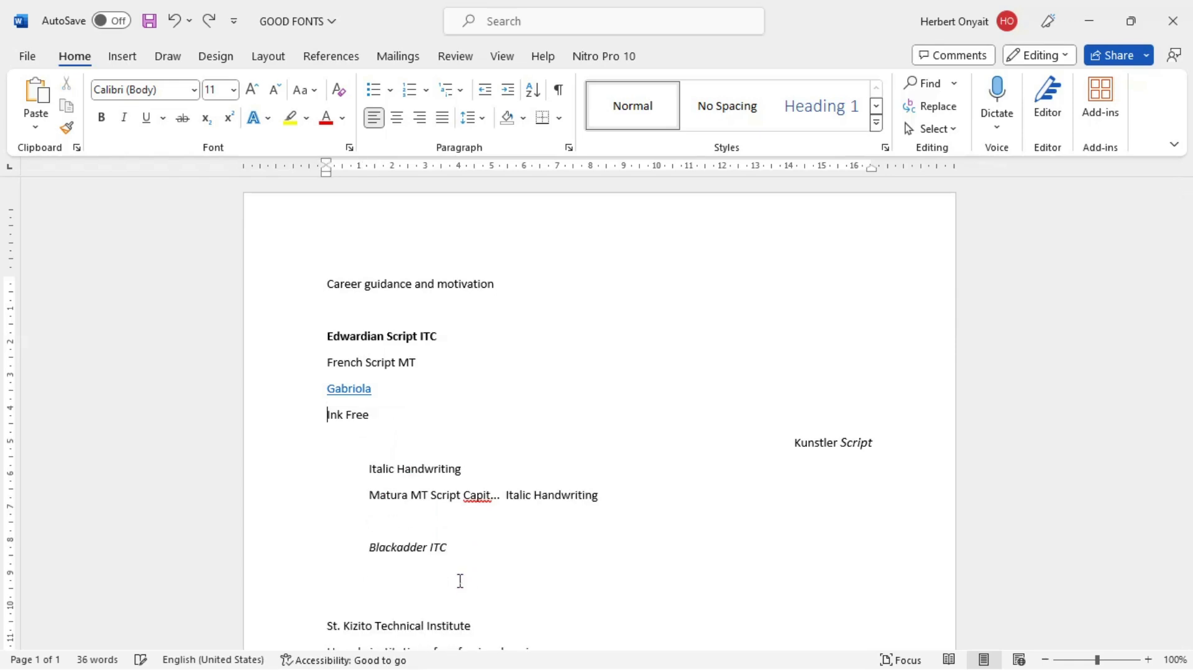
pyautogui.hotkey('ctrl', 'y')
pyautogui.hotkey('ctrl', 'y')
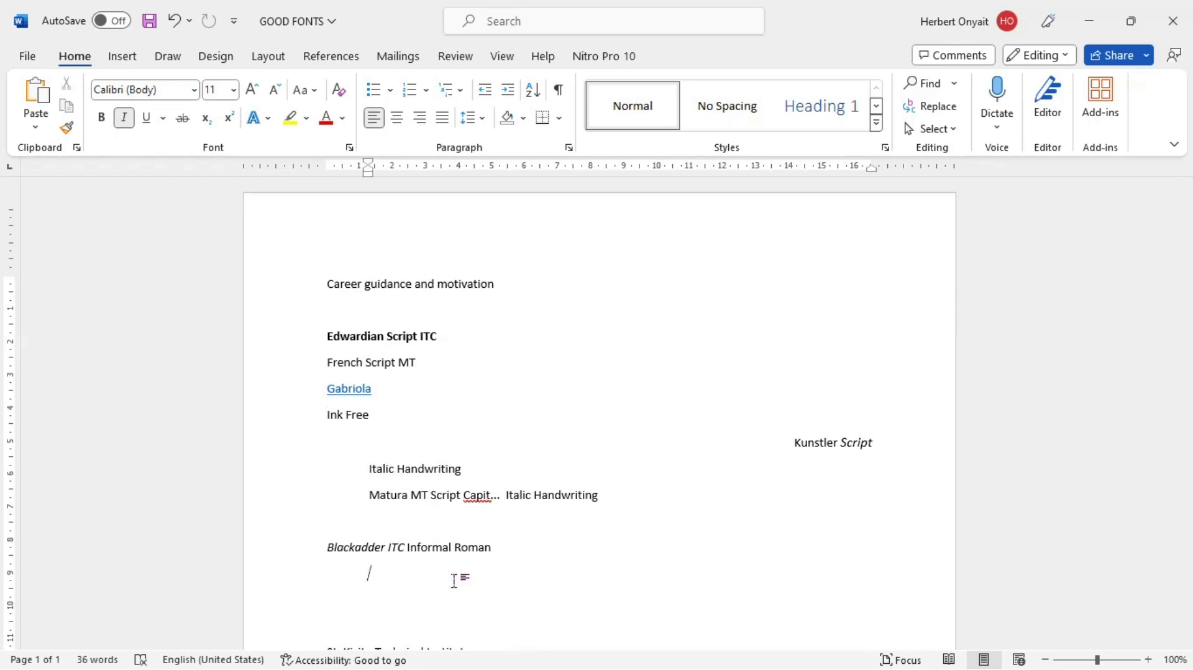
# Step: Return to Document1 and add the twenty-sixth item "Ctrl+Z=Undo (goes to previous changes)" to the shortcut list
pyautogui.hotkey('alt', 'Tab')
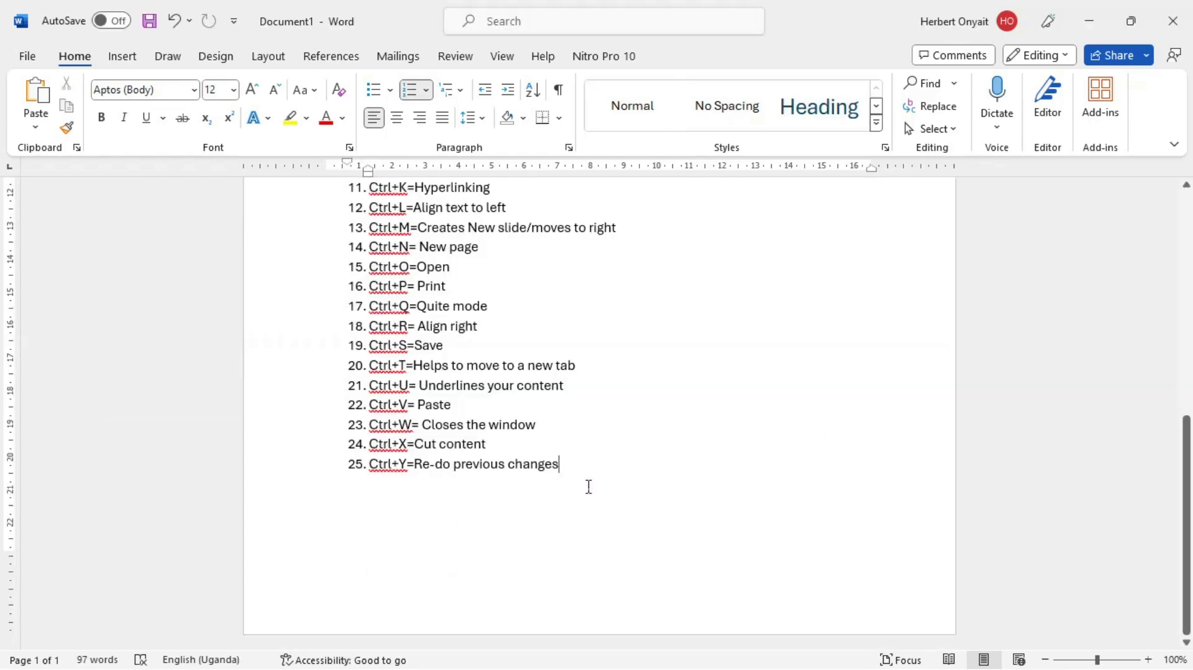
pyautogui.press('Return')
pyautogui.write('Ctrl+Z=U')
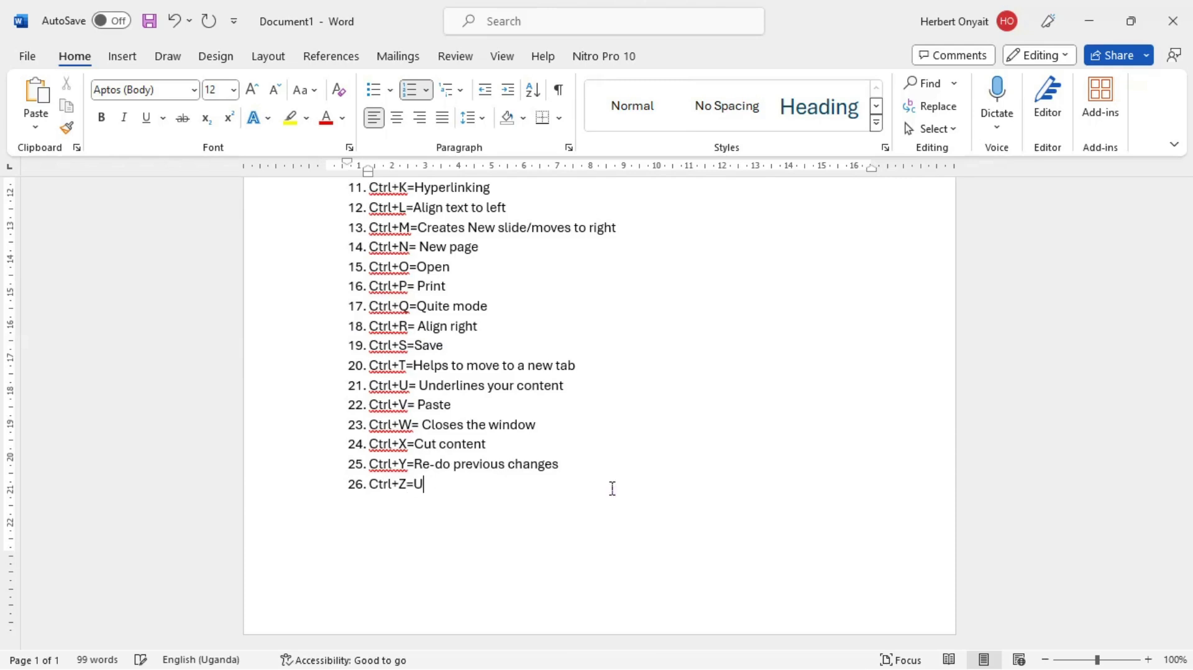
pyautogui.write('ndo (go')
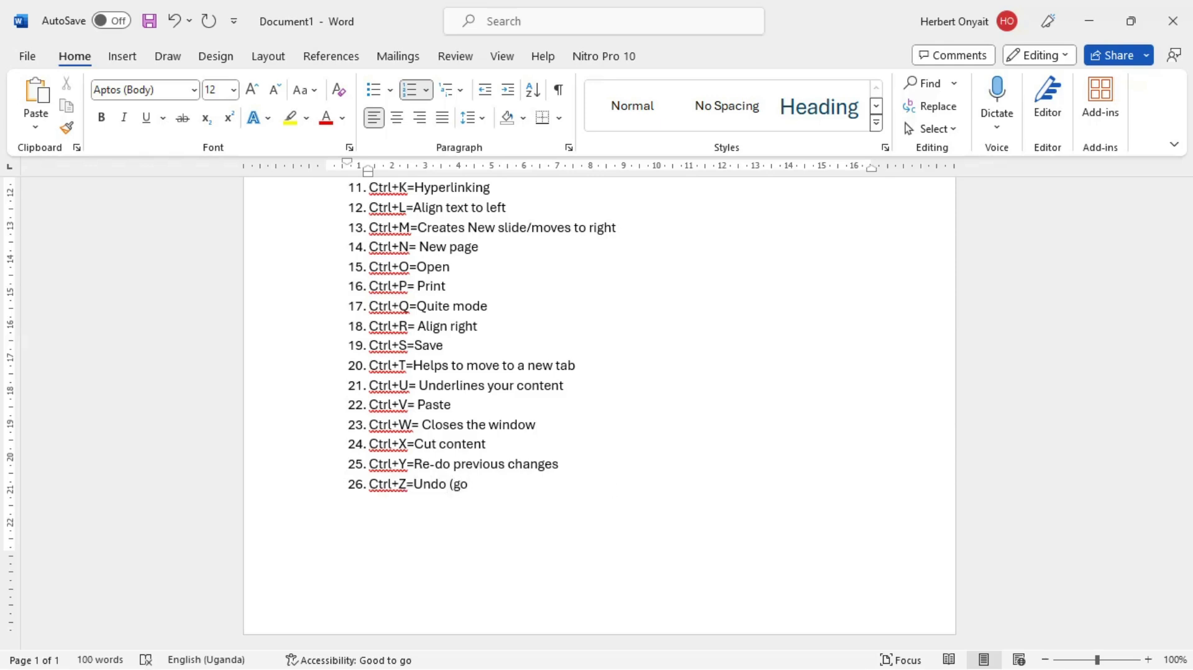
pyautogui.write('s')
pyautogui.press('BackSpace')
pyautogui.write('es to previous changes)')
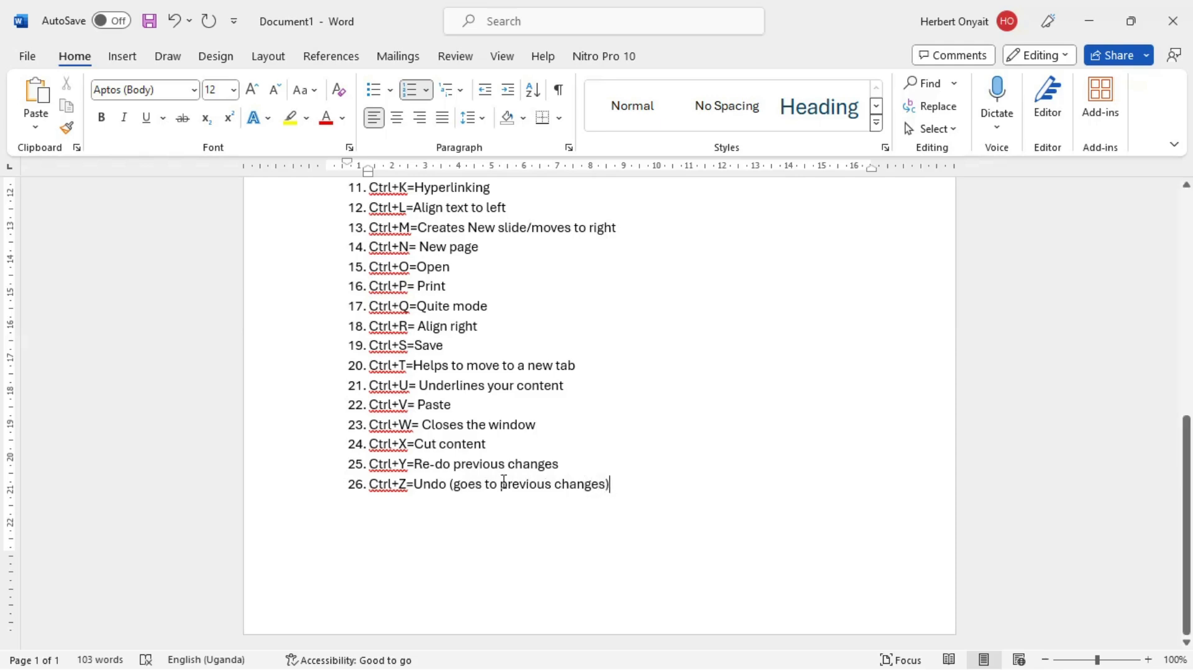
# Step: Reword the description in the Ctrl+Y list item to "Re-do (forward changes)"
pyautogui.click(462, 468)
pyautogui.write('(')
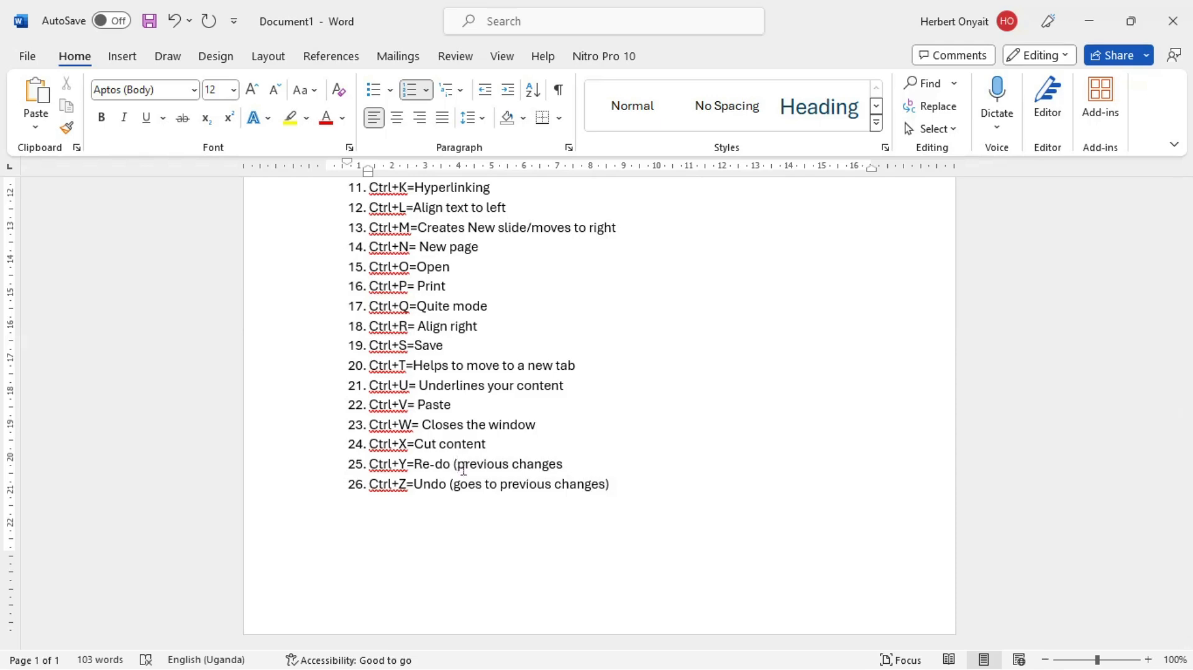
pyautogui.press('Right')
pyautogui.press('Right')
pyautogui.press('Right')
pyautogui.press('Right')
pyautogui.press('Right')
pyautogui.press('BackSpace')
pyautogui.press('BackSpace')
pyautogui.press('BackSpace')
pyautogui.press('BackSpace')
pyautogui.press('BackSpace')
pyautogui.press('BackSpace')
pyautogui.press('BackSpace')
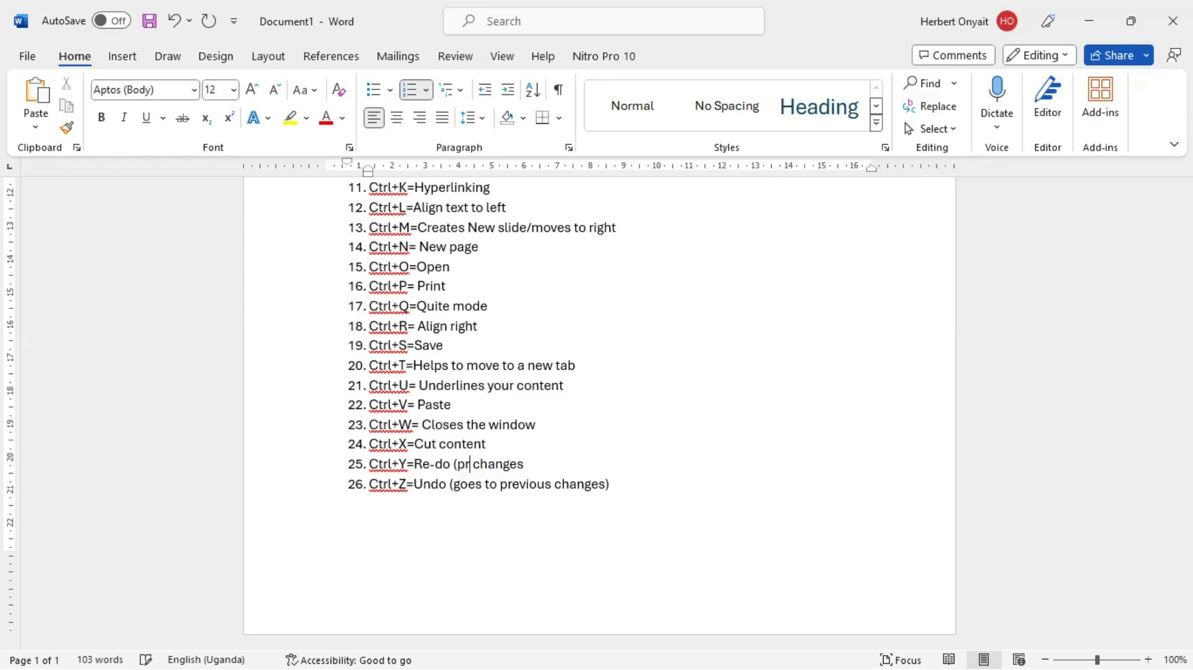
pyautogui.press('BackSpace')
pyautogui.write('forward')
pyautogui.press('Right')
pyautogui.press('Right')
pyautogui.press('Right')
pyautogui.press('Right')
pyautogui.press('Right')
pyautogui.press('Right')
pyautogui.press('Right')
pyautogui.write(')')
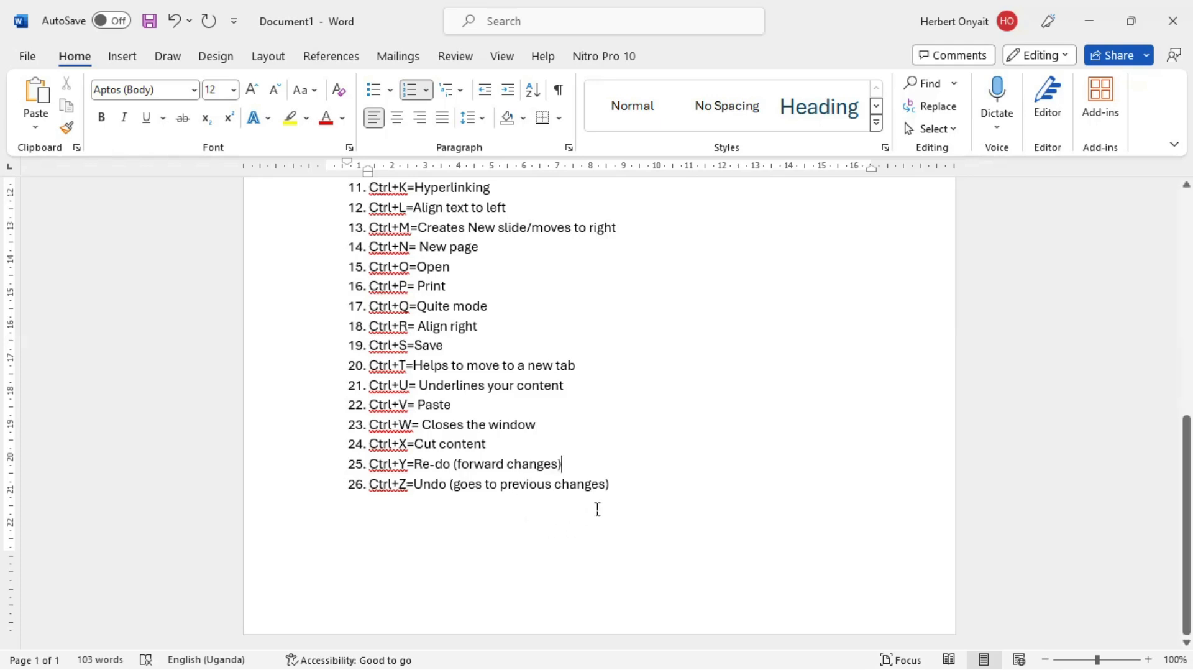
# Step: Switch to the GOOD FONTS document and undo the move of "Informal Roman" to the "Blackadder ITC" line
pyautogui.hotkey('alt', 'Tab')
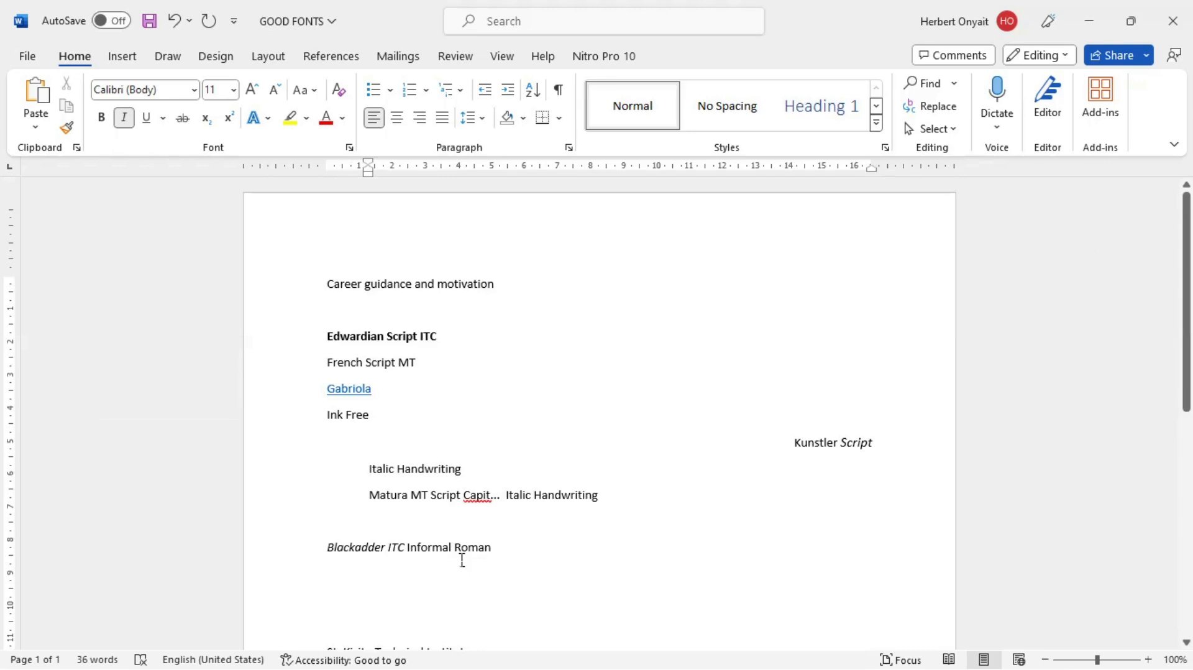
pyautogui.click(433, 547)
pyautogui.moveTo(501, 562); pyautogui.dragTo(420, 562)
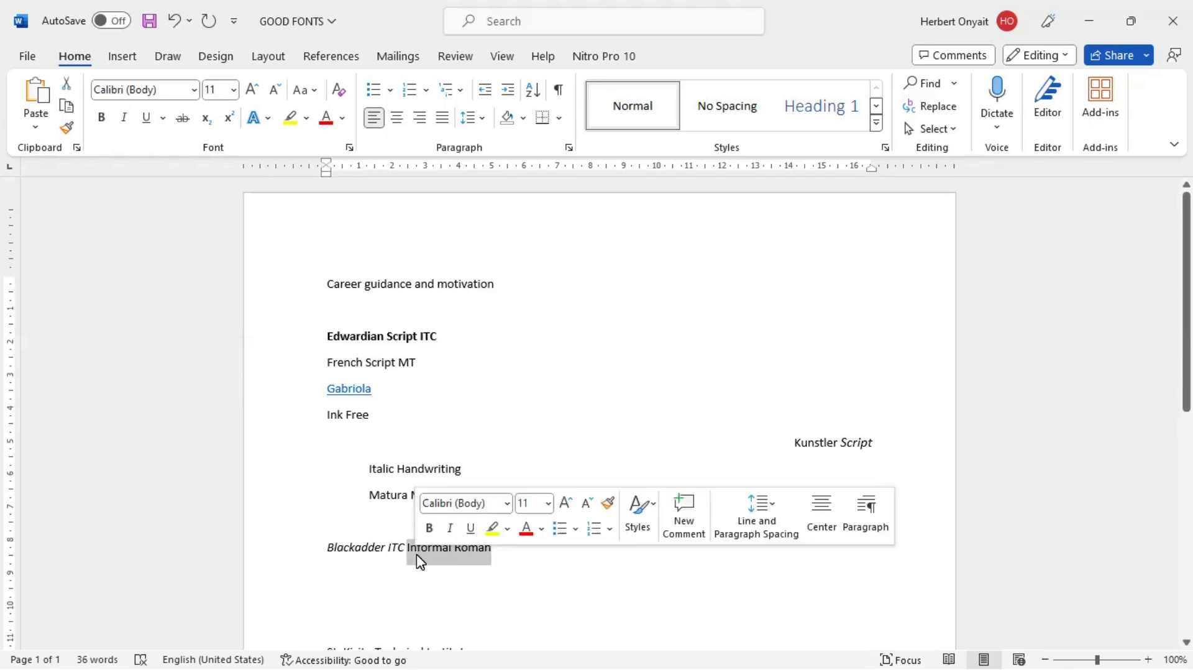
pyautogui.click(336, 417)
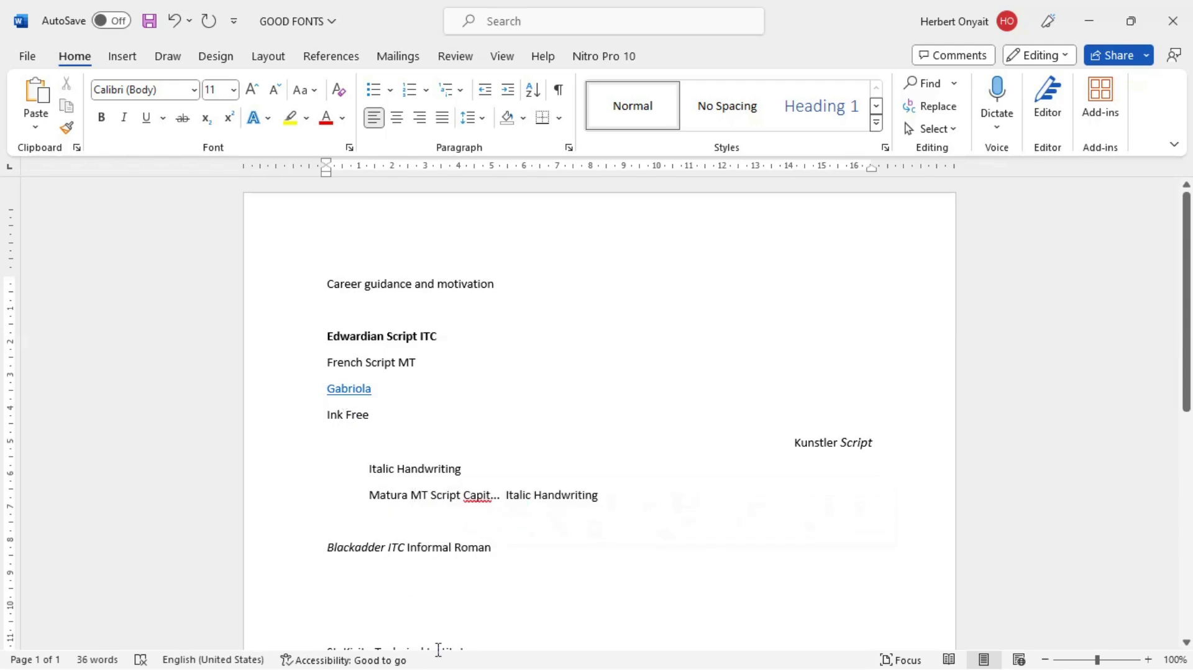
pyautogui.hotkey('ctrl', 'z')
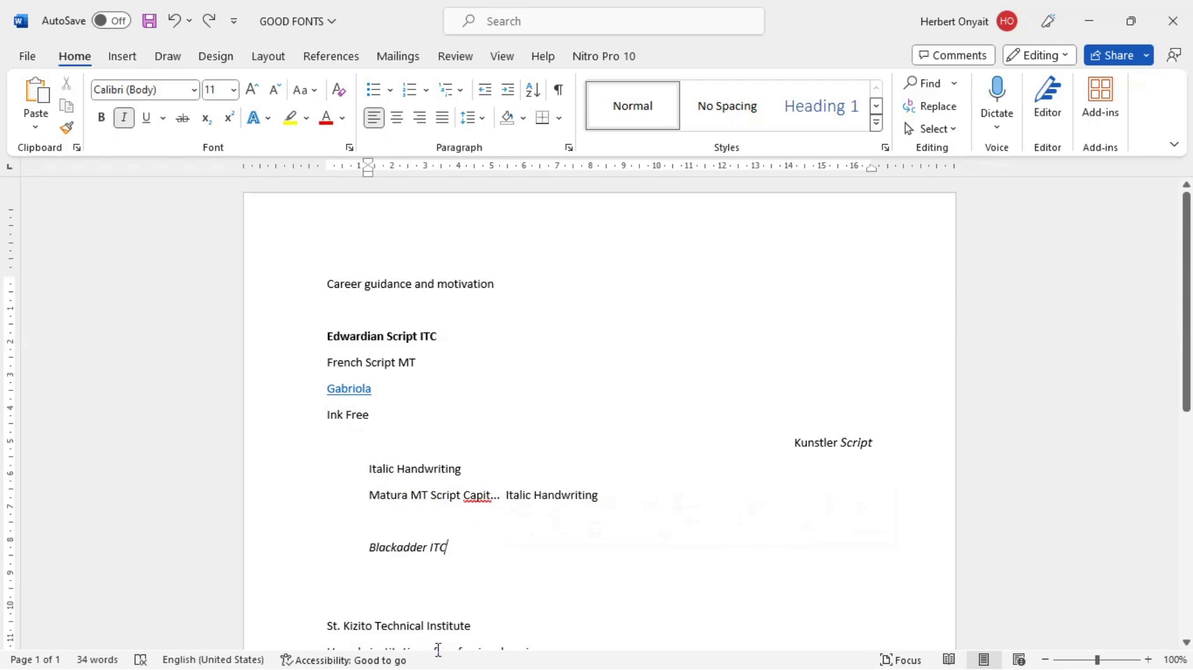
pyautogui.hotkey('ctrl', 'y')
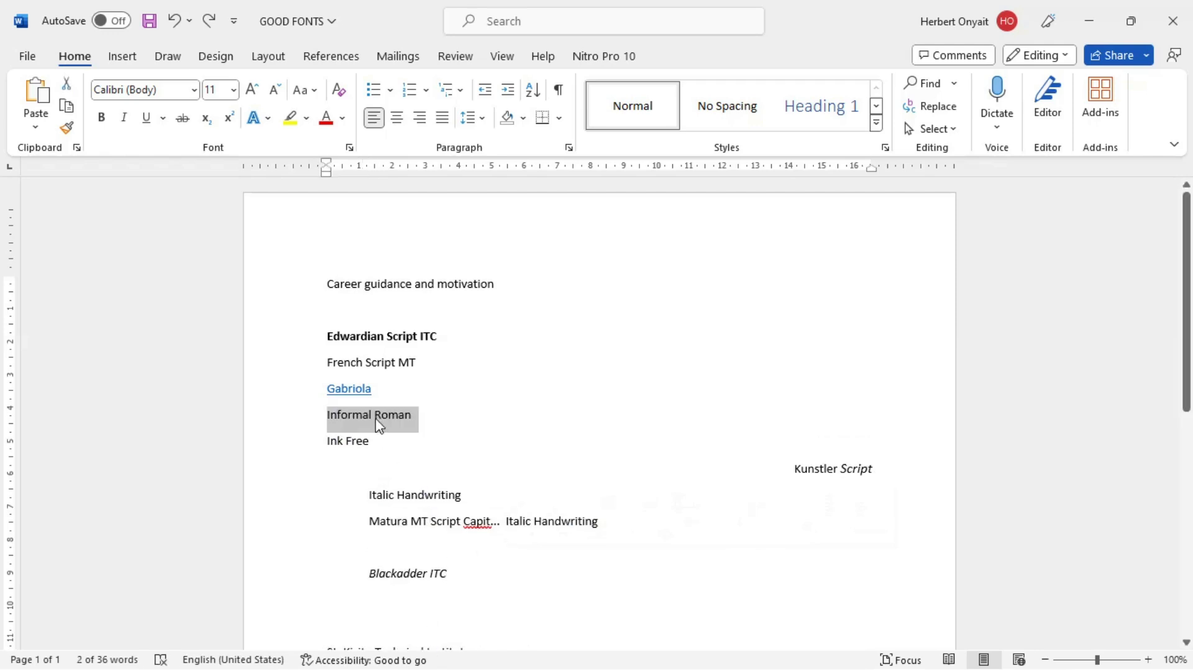
pyautogui.click(374, 421)
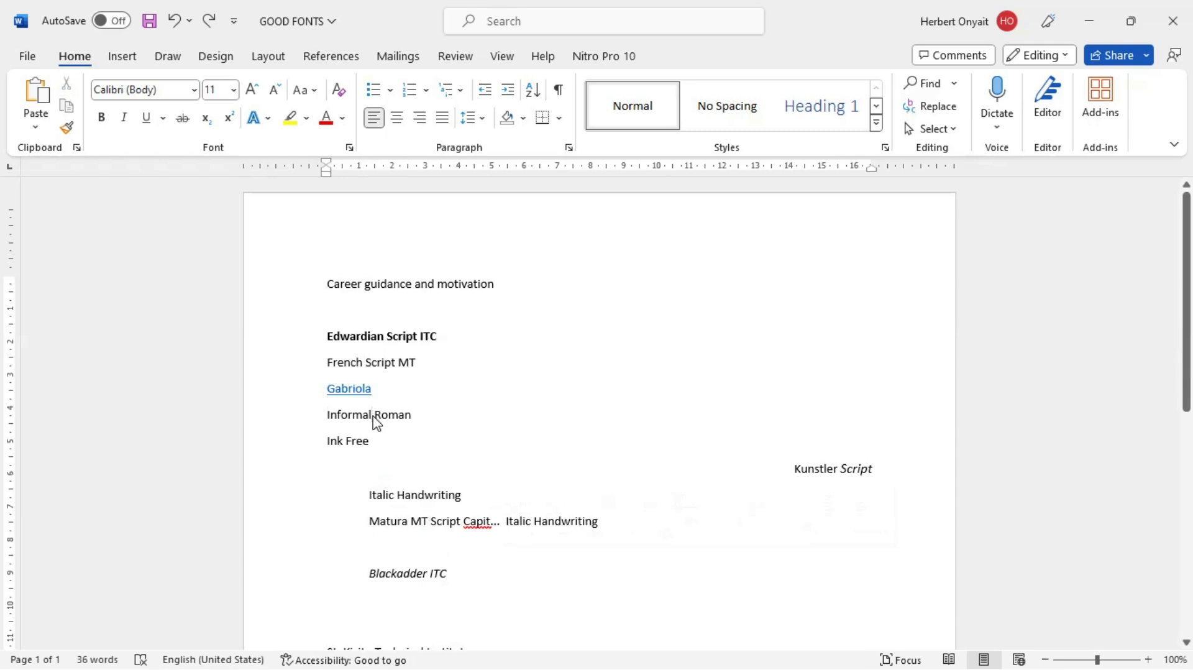
# Step: Undo the "Italic Handwriting" paste and the right alignment of the "Kunstler Script" line, and return to Document1
pyautogui.hotkey('ctrl', 'z')
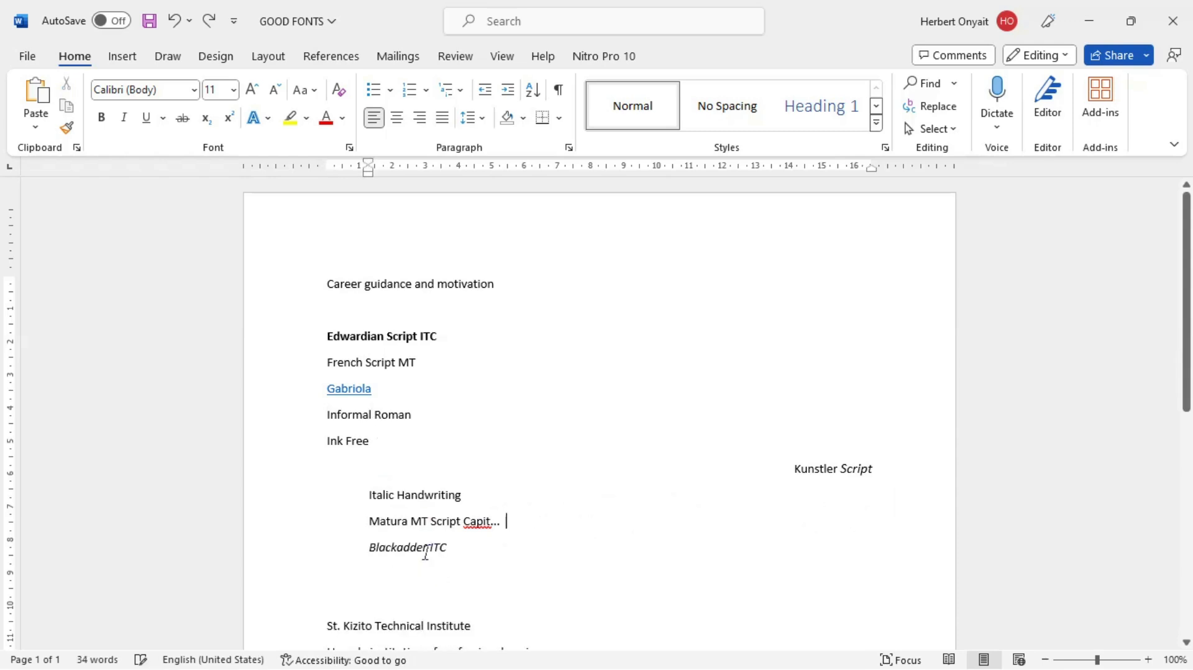
pyautogui.hotkey('ctrl', 'z')
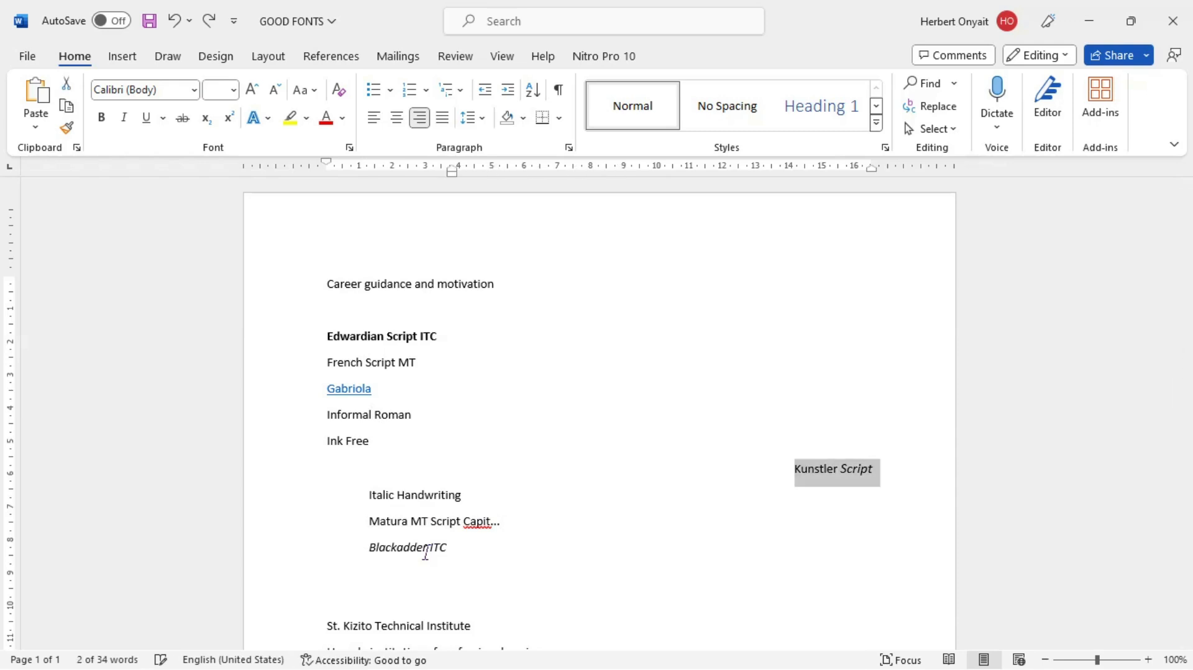
pyautogui.hotkey('ctrl', 'z')
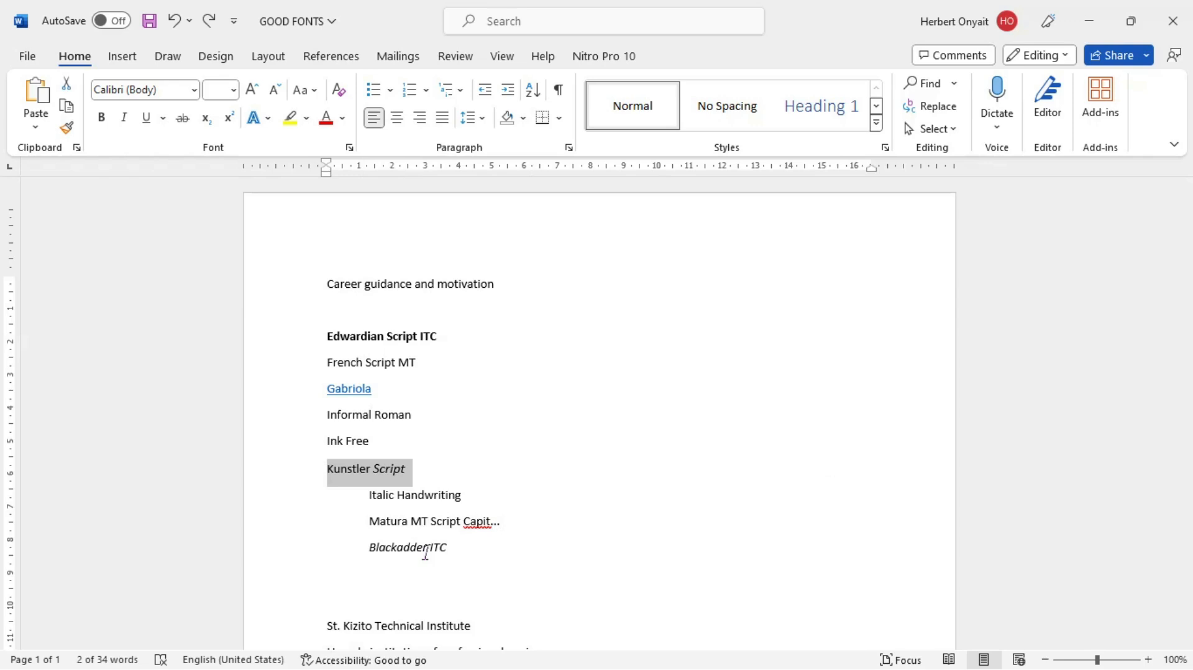
pyautogui.hotkey('alt', 'Tab')
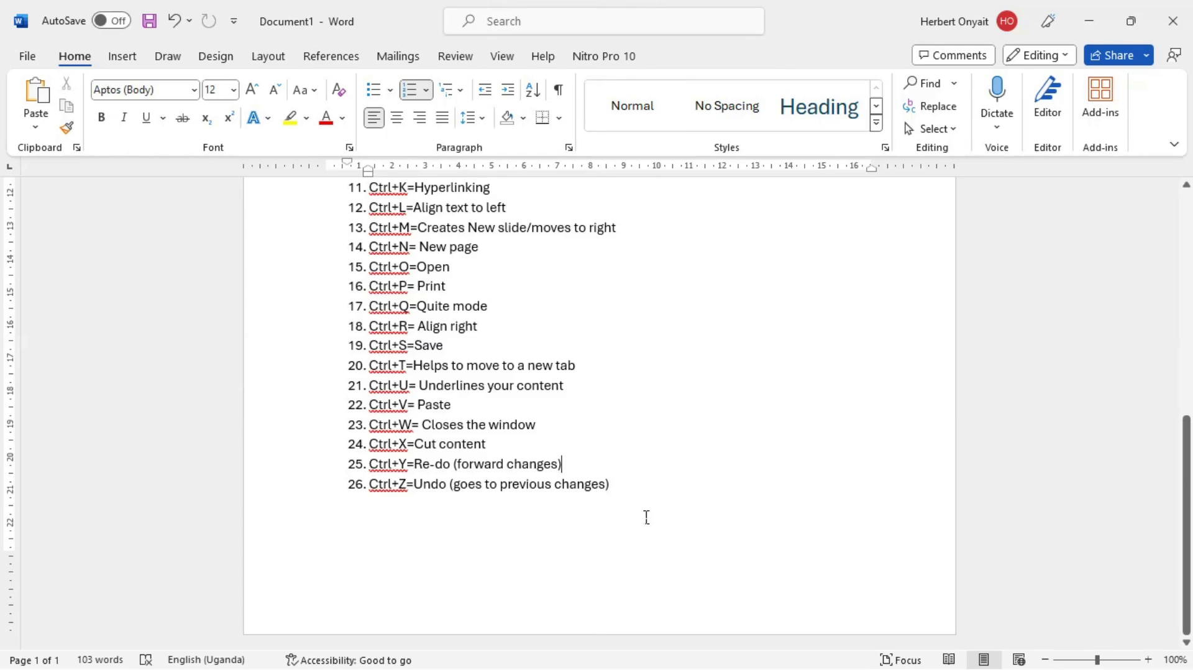
pyautogui.moveTo(1190, 497)
pyautogui.mouseDown()
pyautogui.moveTo(1188, 326)
pyautogui.moveTo(1188, 500)
pyautogui.mouseUp()
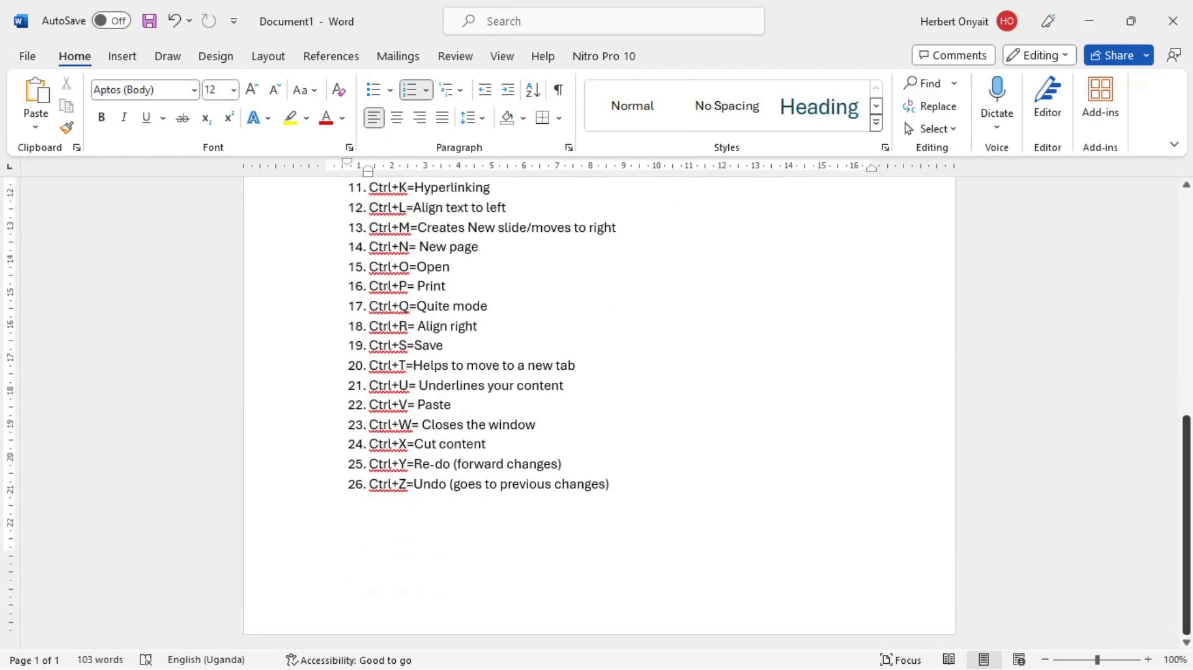